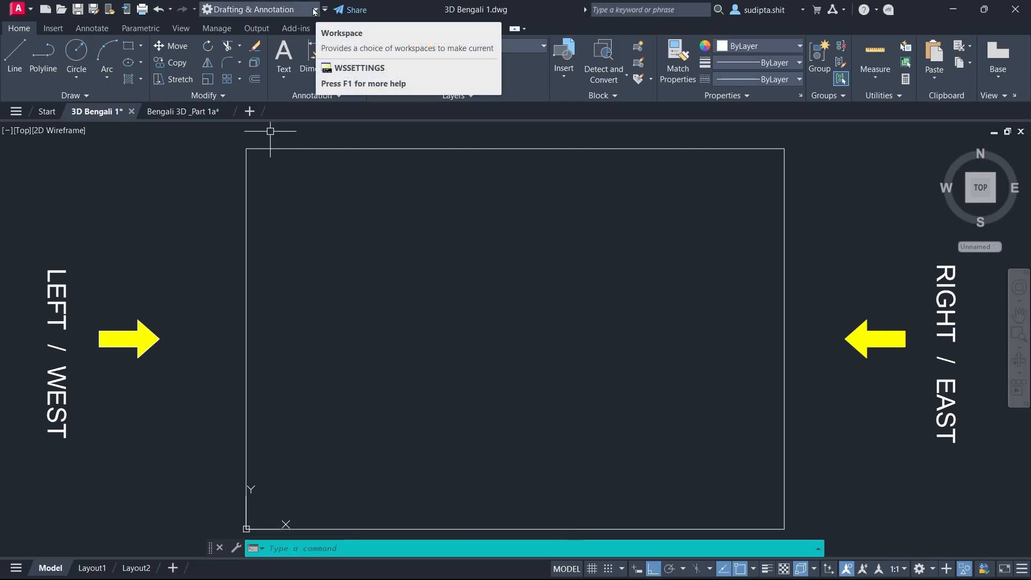
Try the 3D Basics workspace and switch the drawing session to the 3D Modeling workspace
click(314, 11)
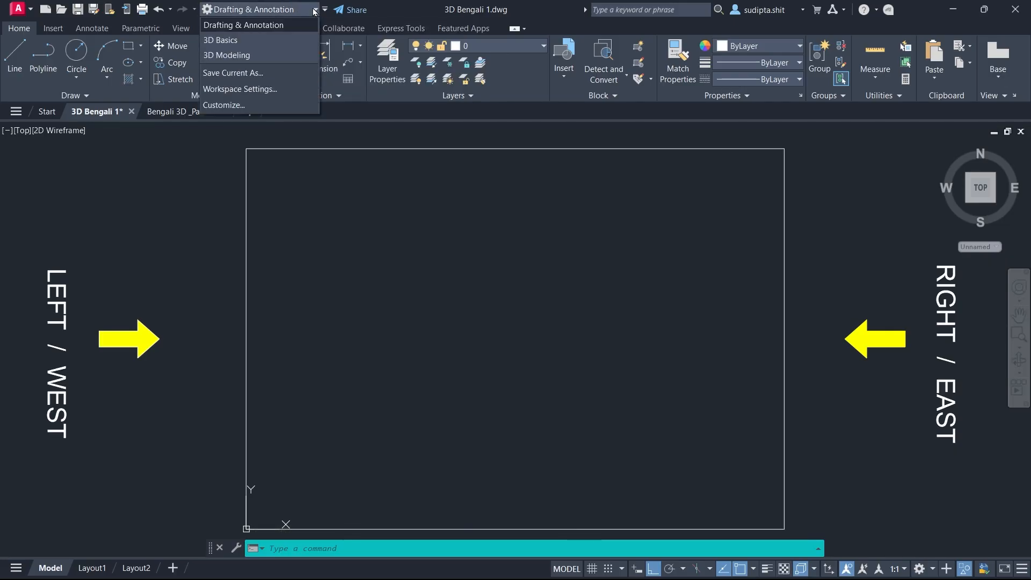
click(260, 45)
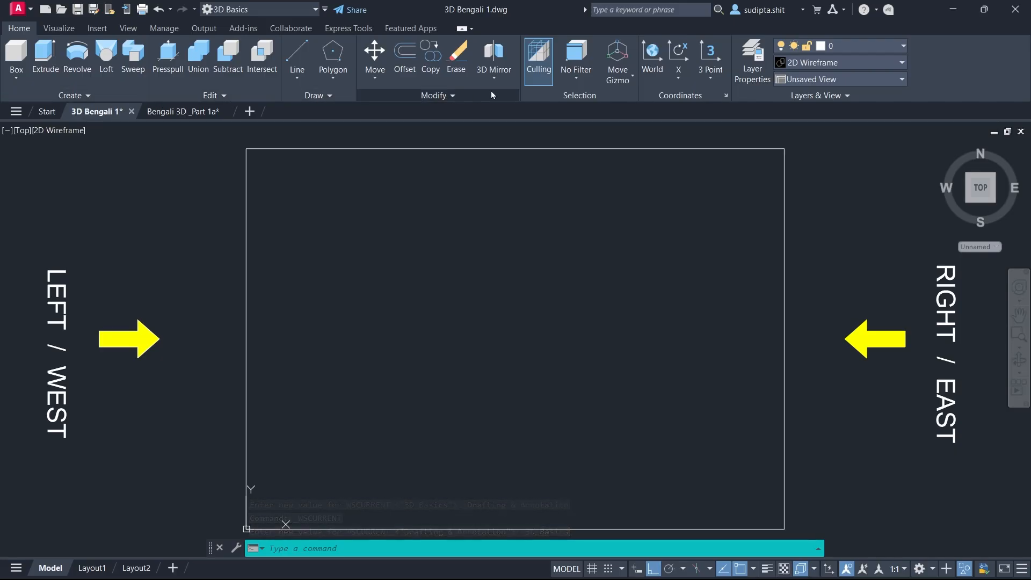
click(315, 10)
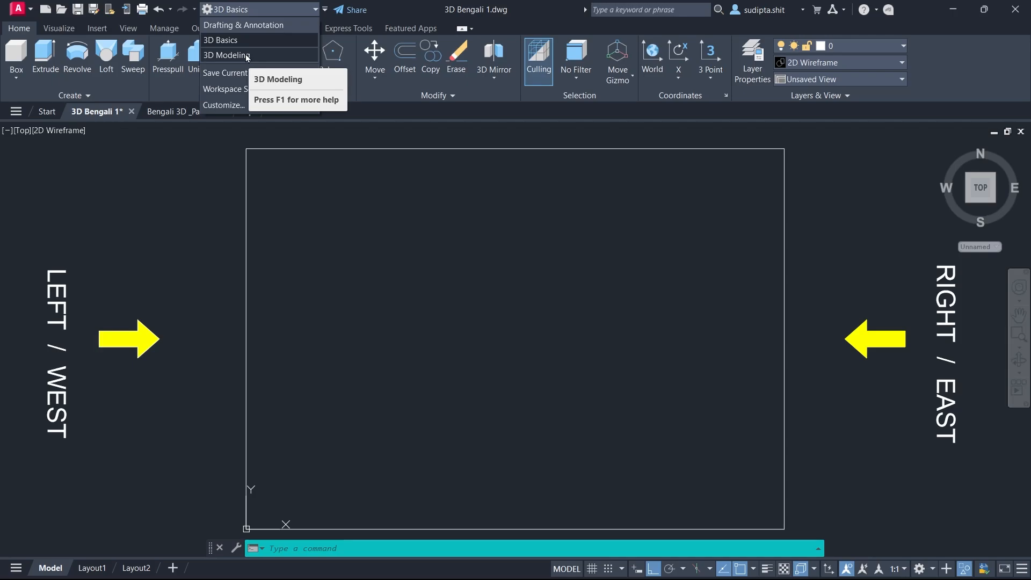
click(226, 55)
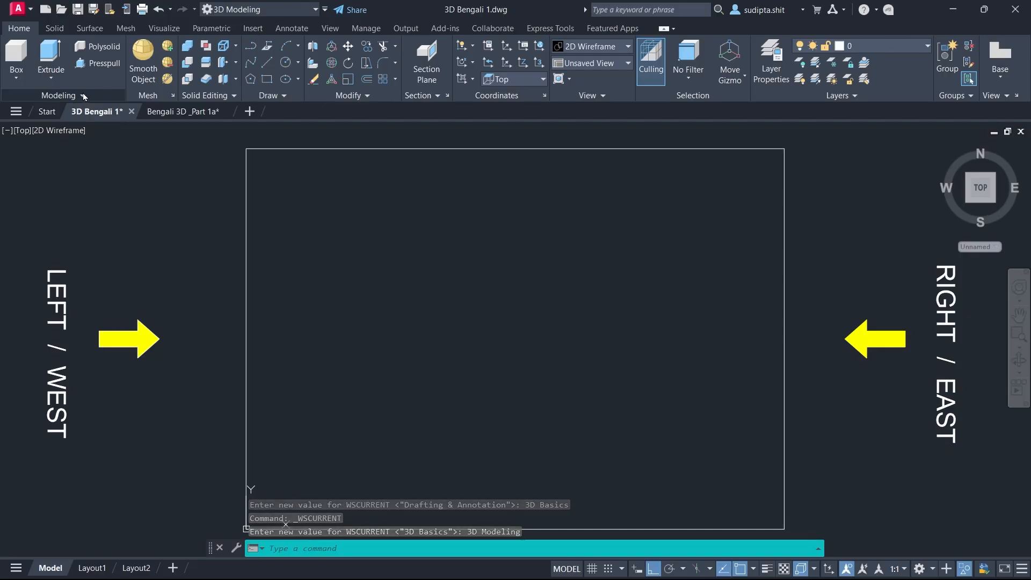
Examine the available solid primitives, extrusion-type tools, preset model views and visual styles without applying any of them
click(16, 79)
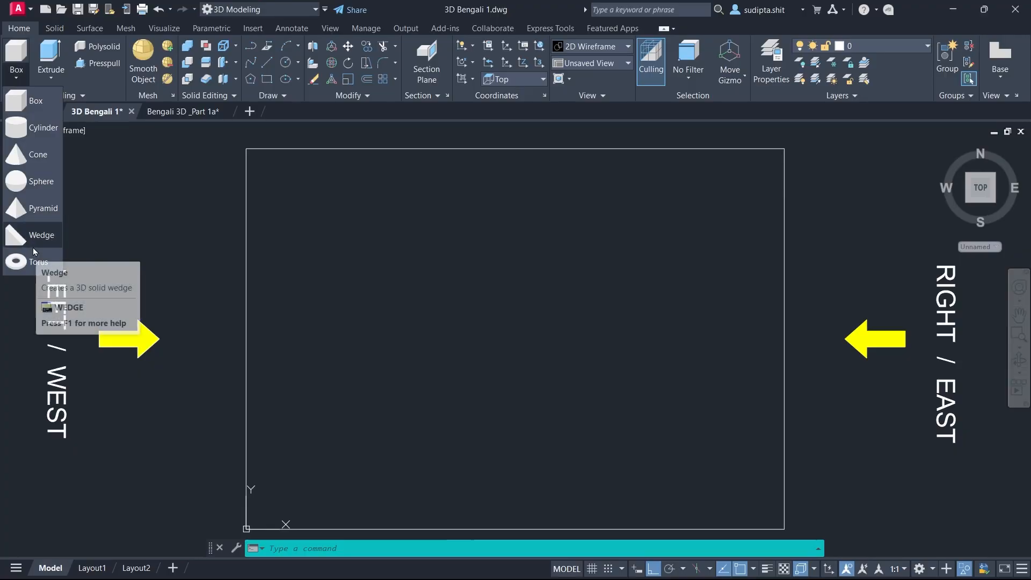
click(50, 76)
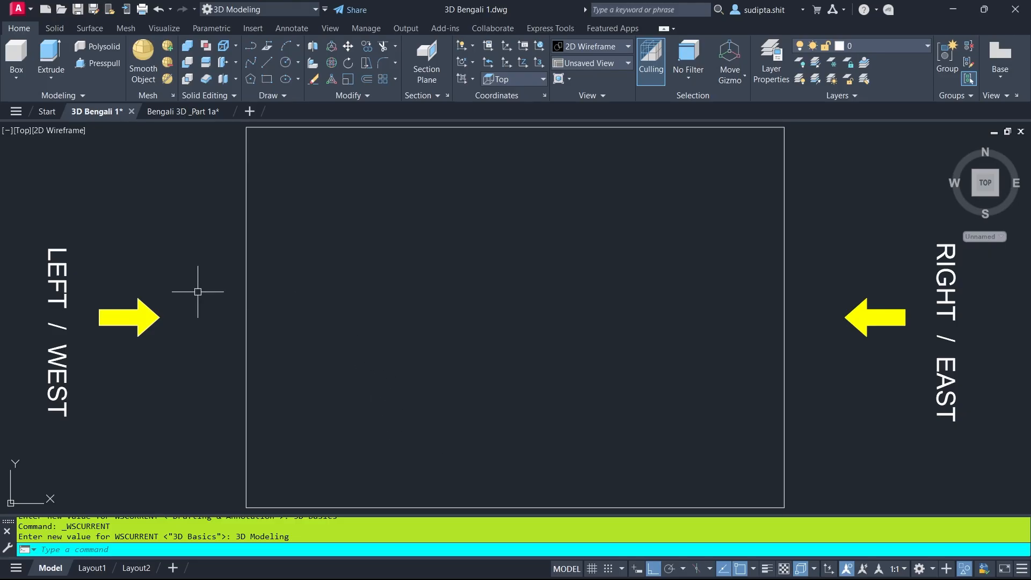
click(22, 134)
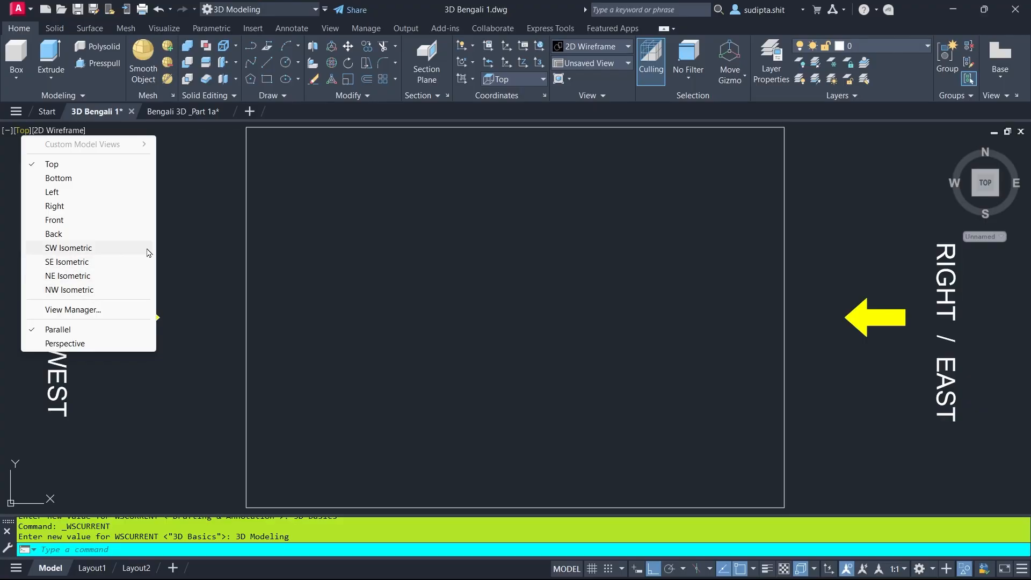
click(196, 200)
click(195, 200)
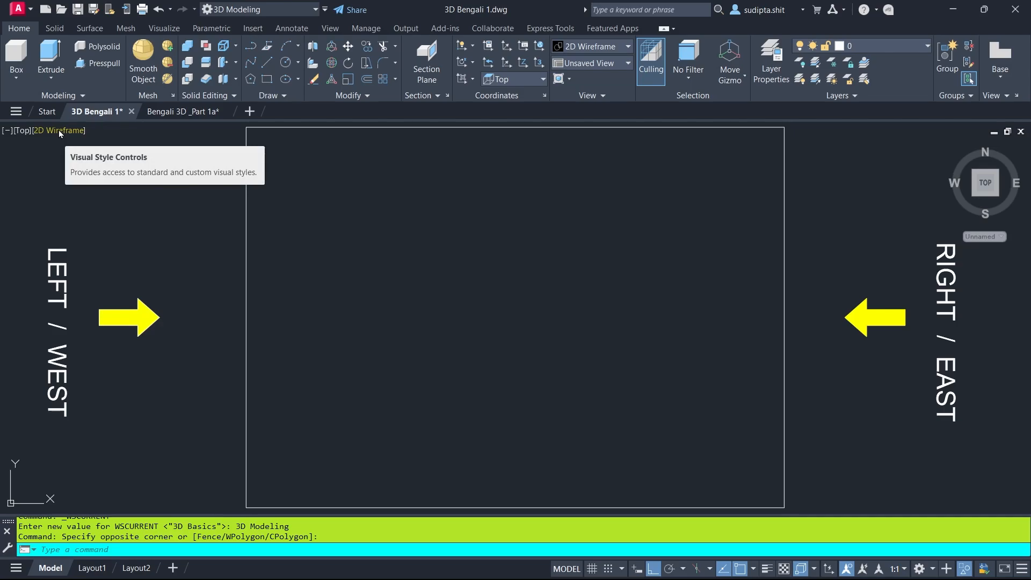
click(59, 130)
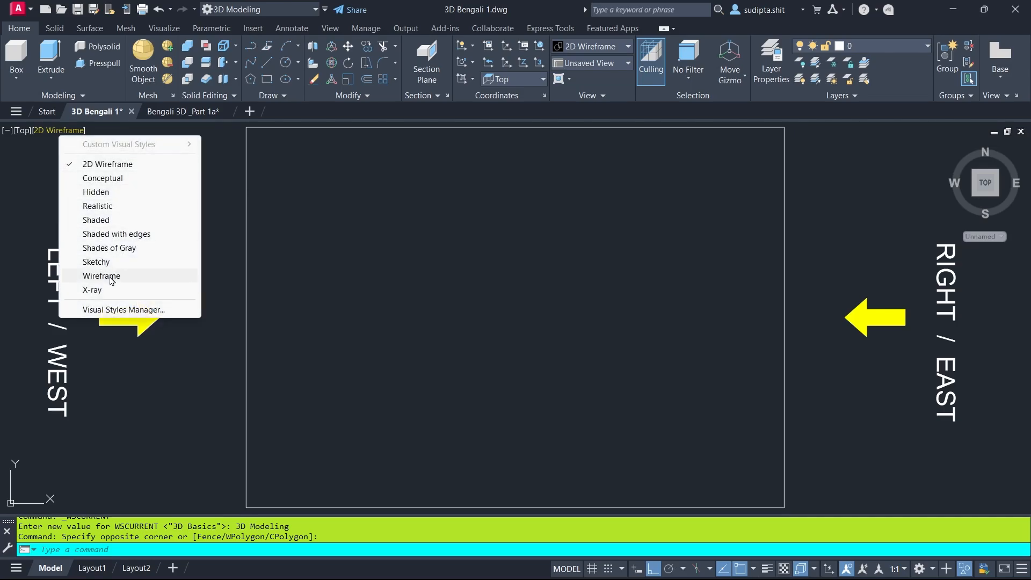
click(225, 207)
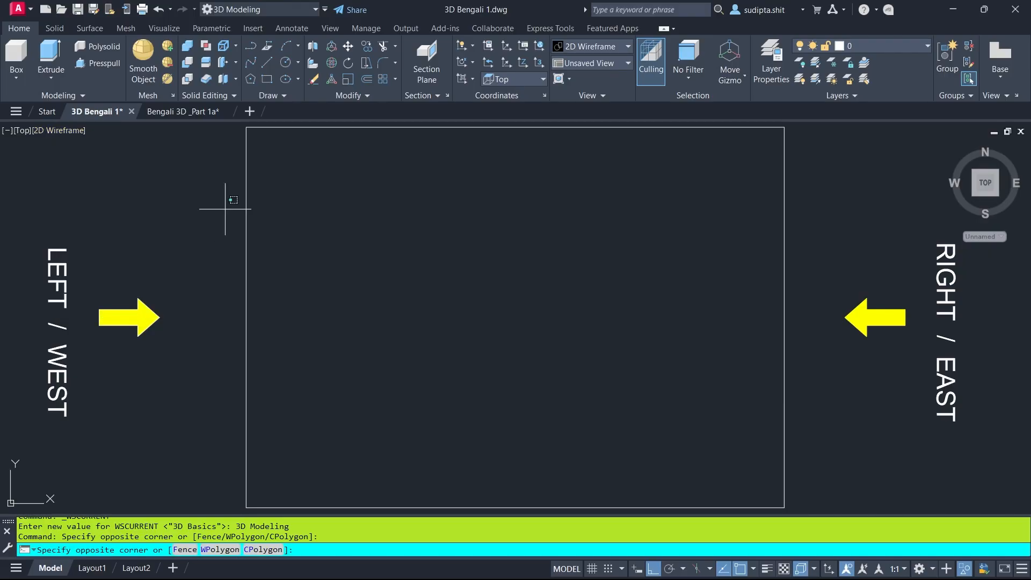
click(209, 232)
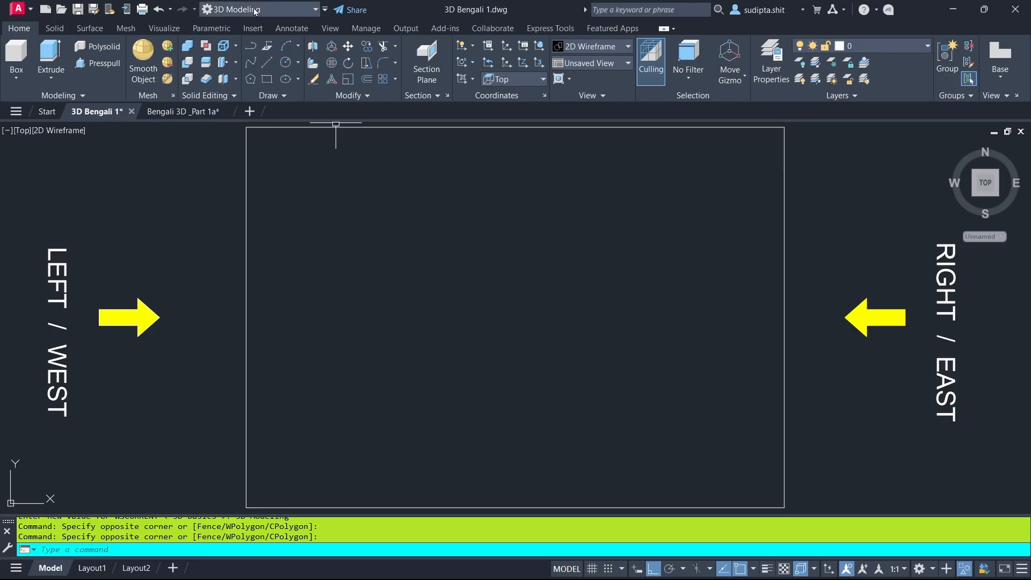
Show the menu bar and display the Solid Editing toolbar in the empty strip beside the drawing file tabs
click(325, 11)
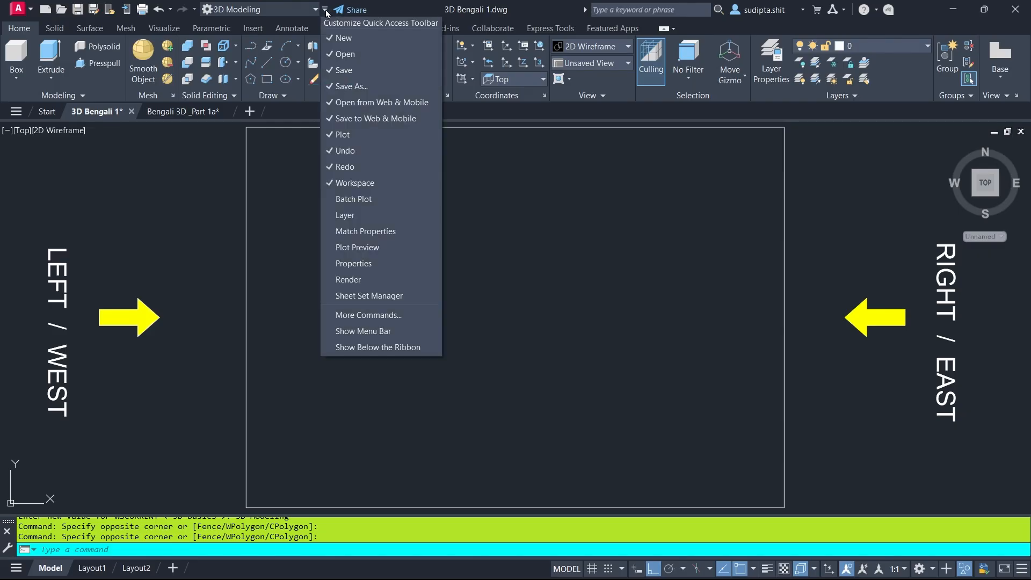
click(388, 331)
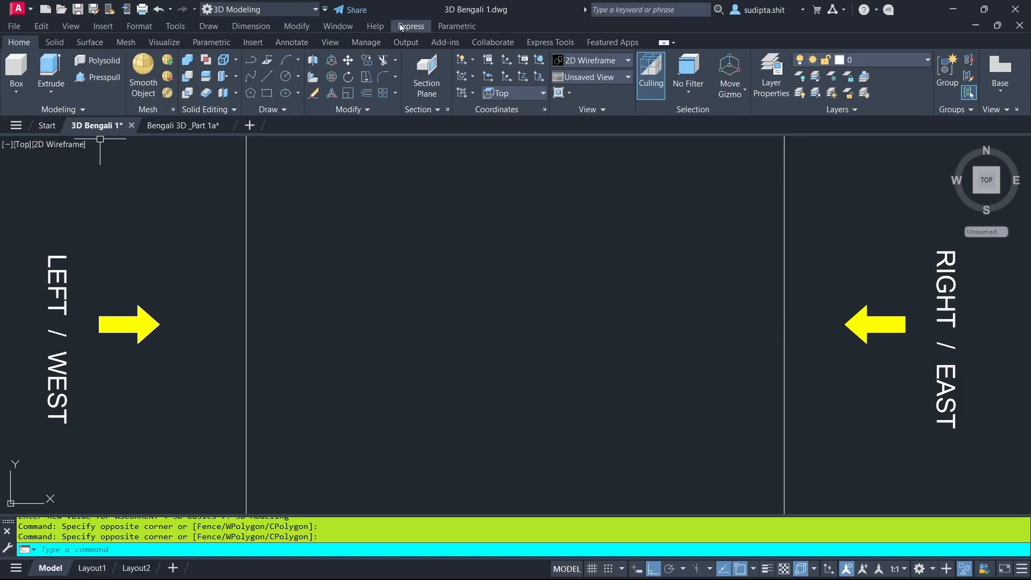
click(173, 28)
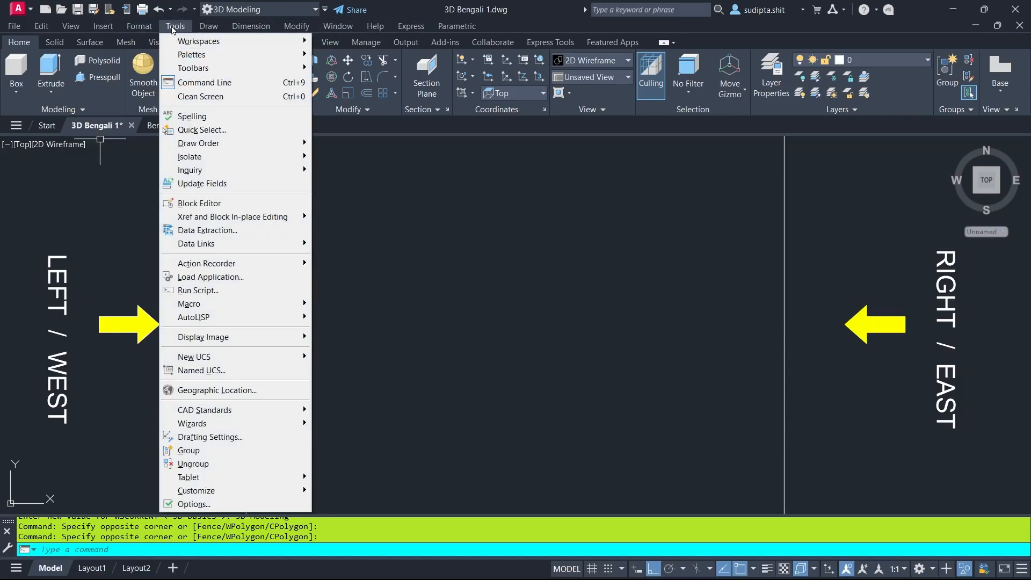
mouse_move(192, 70)
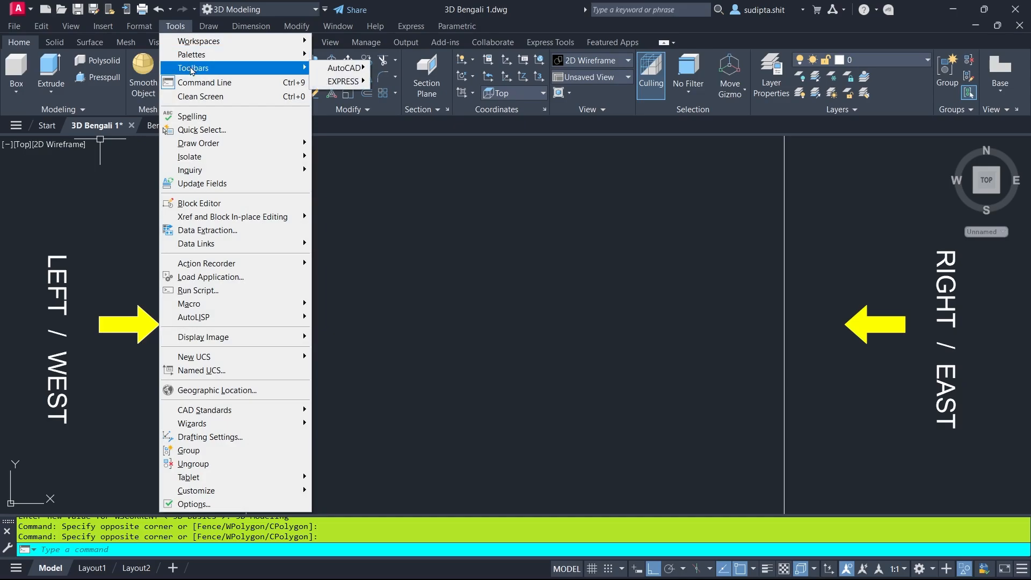
mouse_move(346, 70)
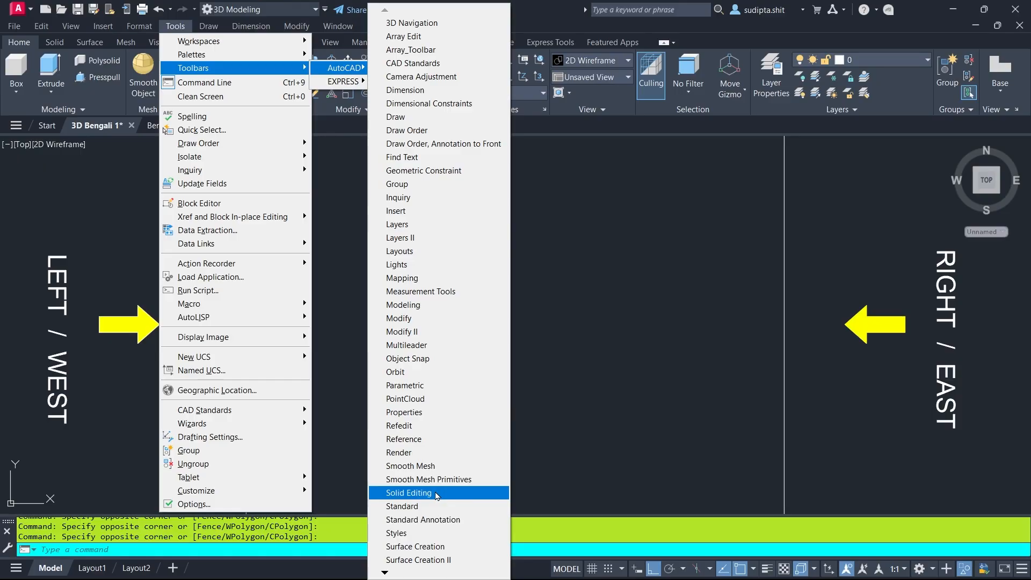
click(408, 492)
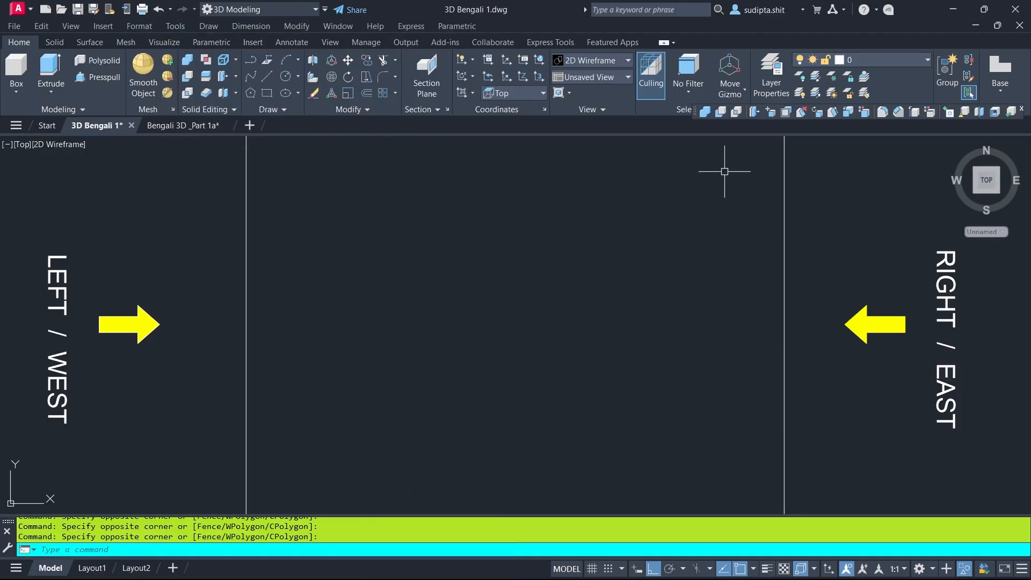
drag(695, 114, 429, 204)
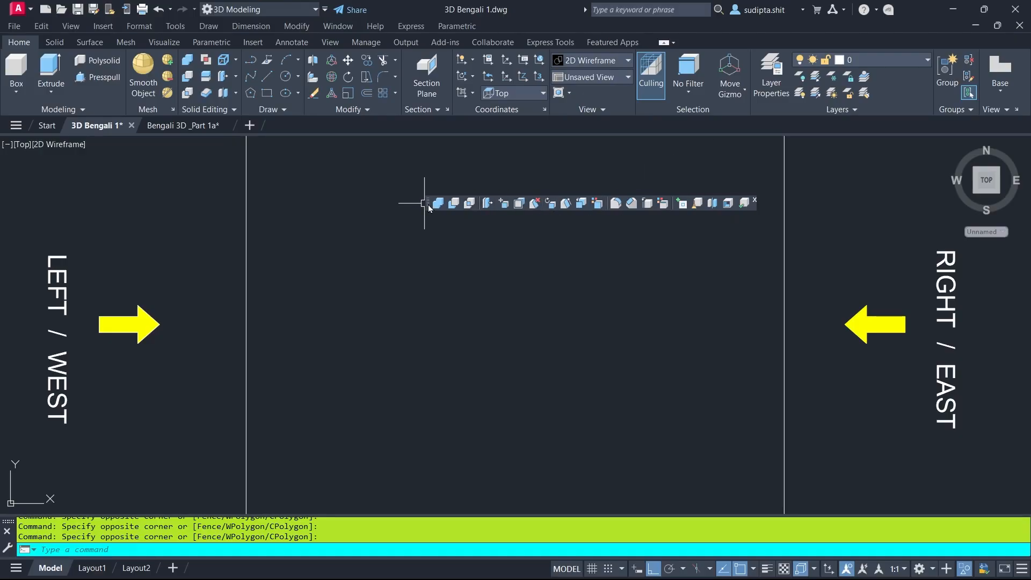
drag(429, 208, 400, 129)
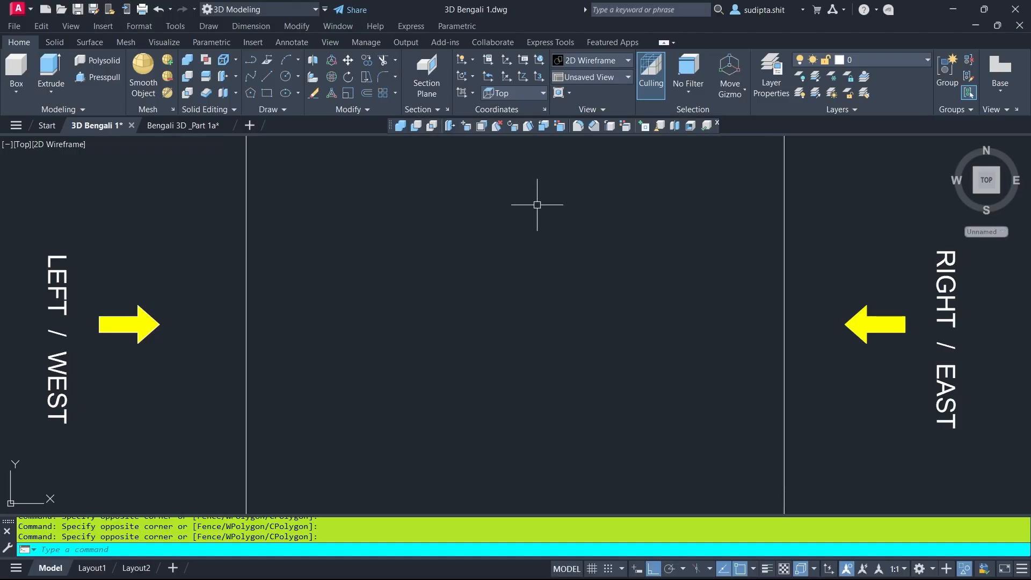
Display the Visual Styles toolbar and arrange it side by side with the Solid Editing toolbar, level with the file tabs
click(175, 27)
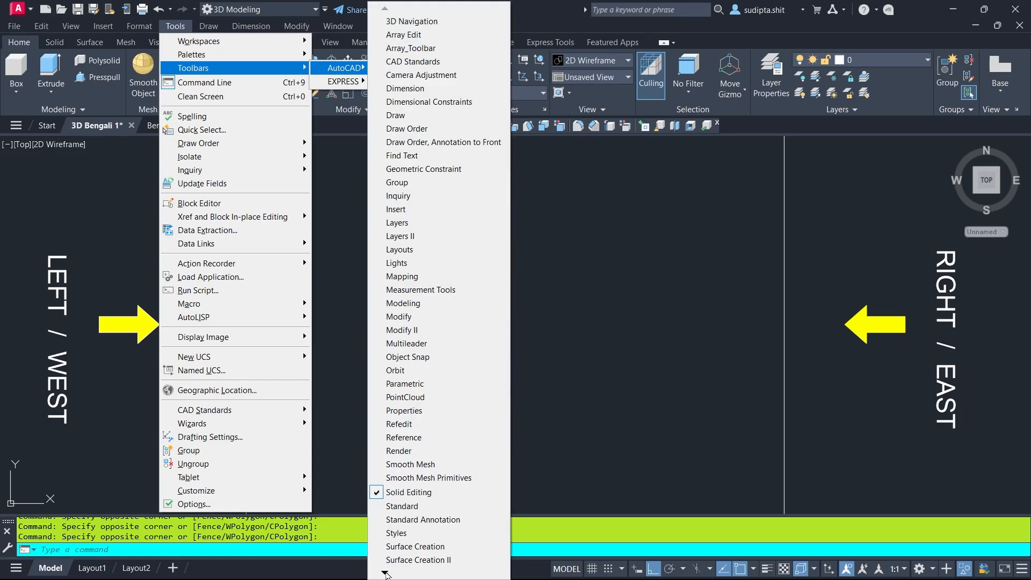
mouse_move(385, 573)
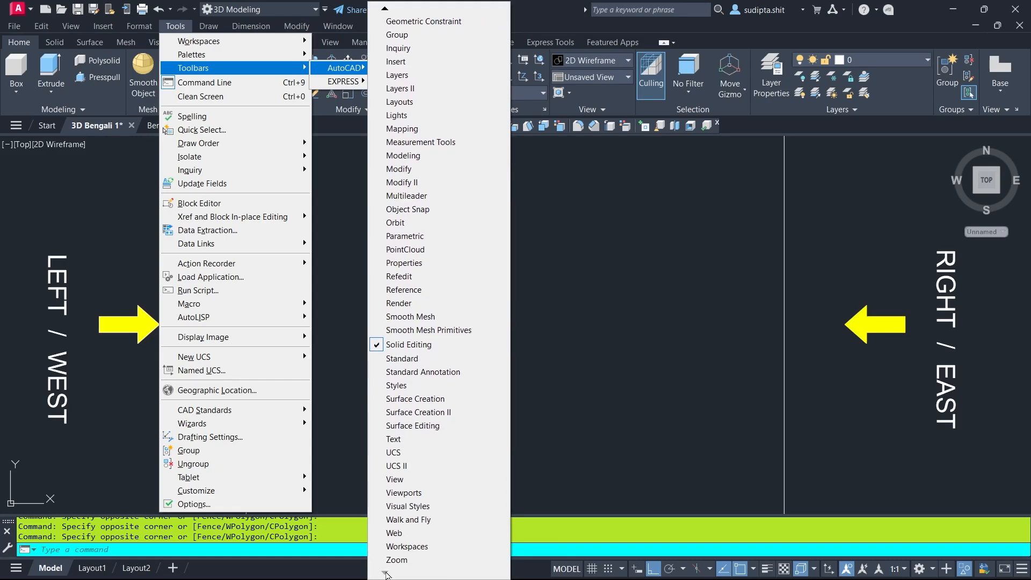
click(425, 506)
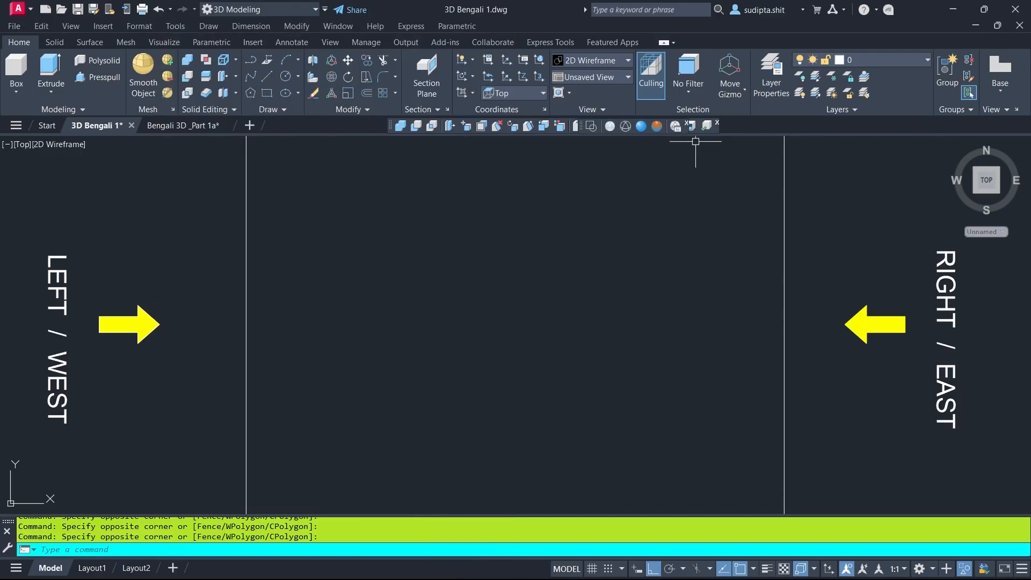
drag(715, 129, 605, 130)
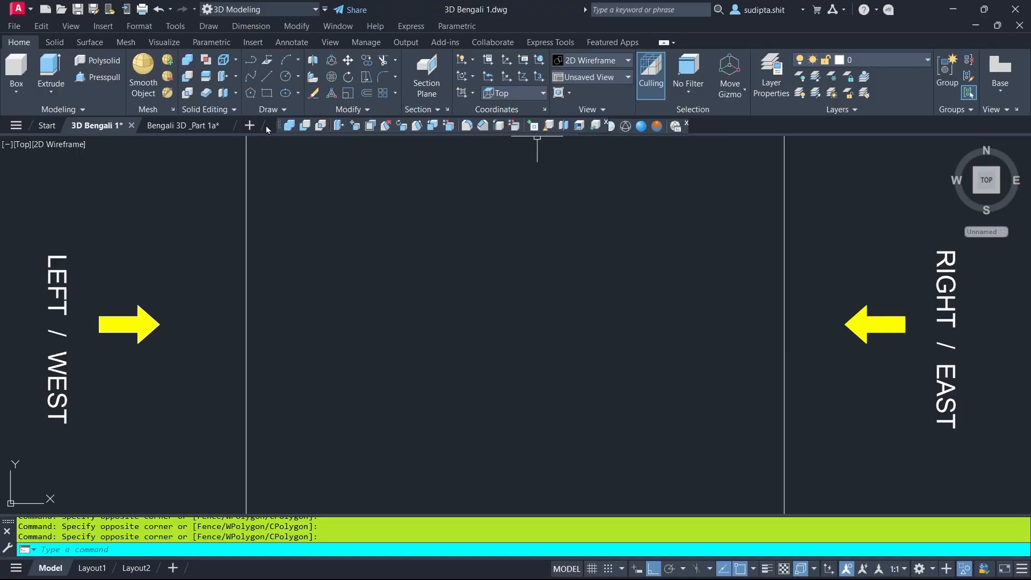
drag(278, 125, 285, 195)
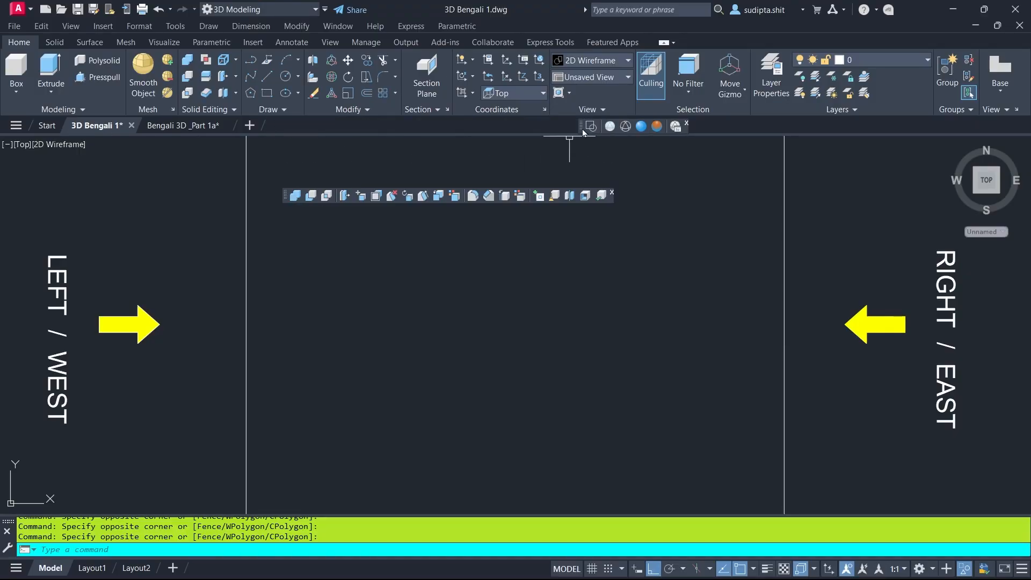
drag(583, 129, 777, 129)
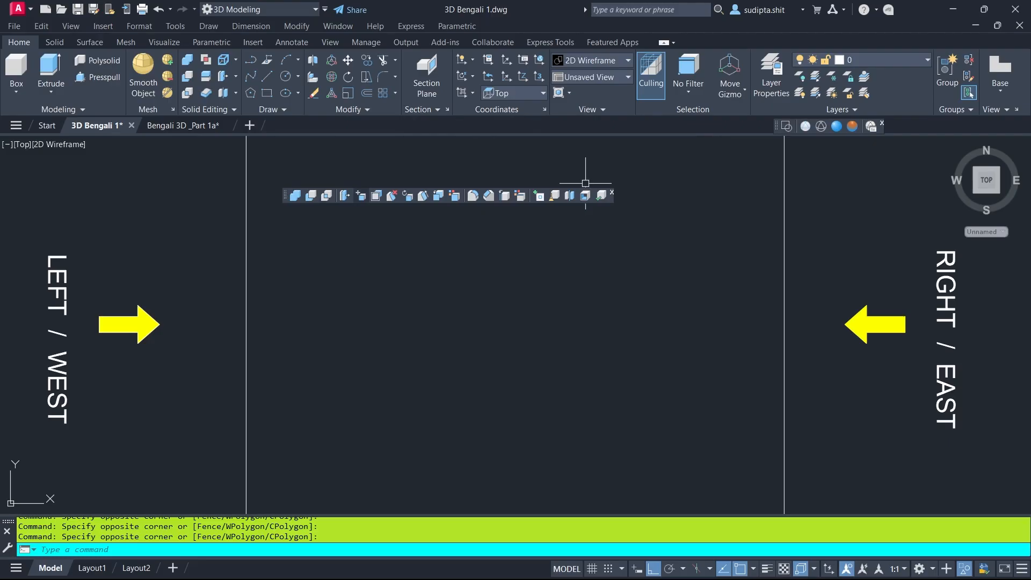
drag(290, 199, 309, 127)
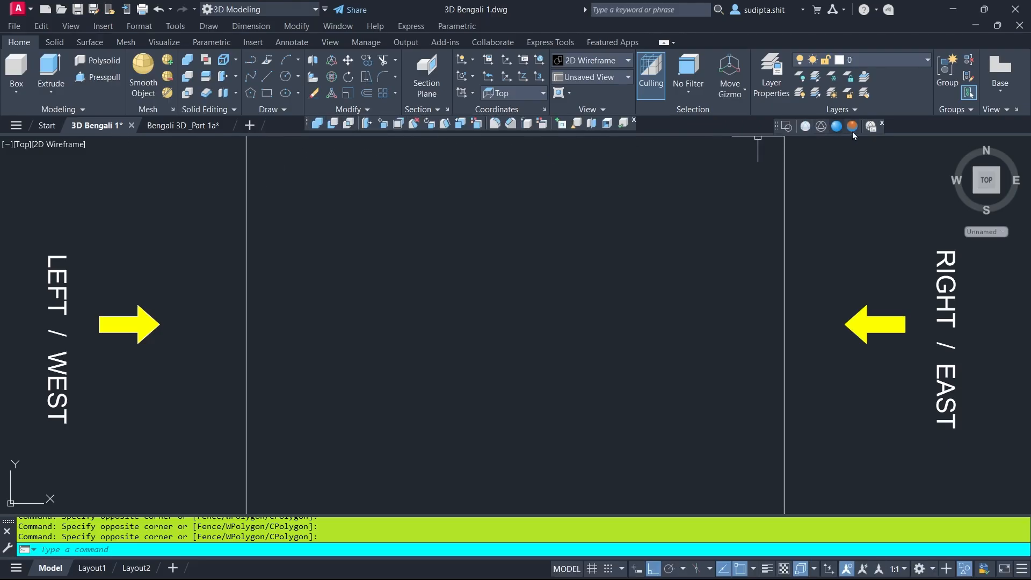
drag(785, 127, 651, 125)
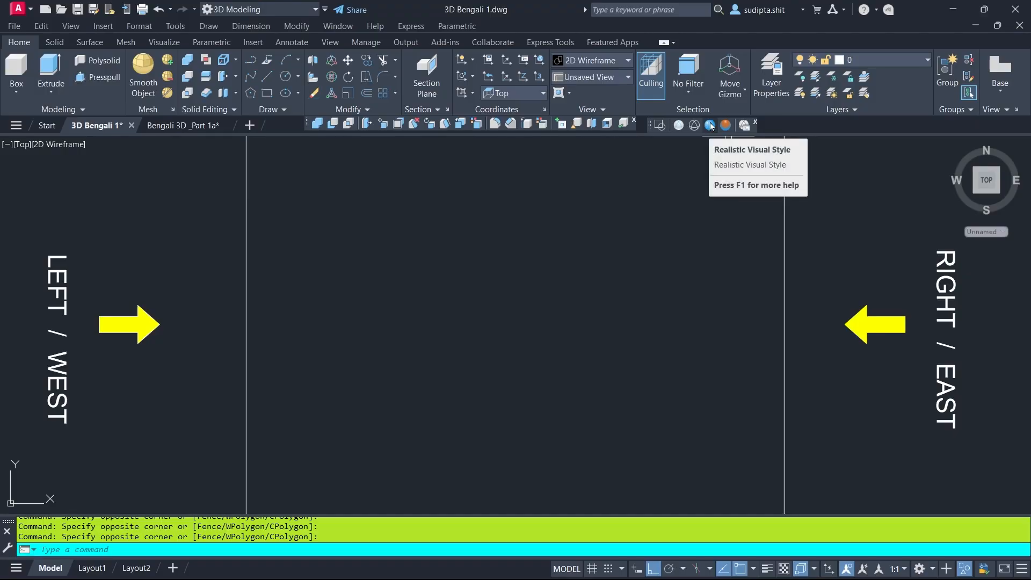
click(42, 145)
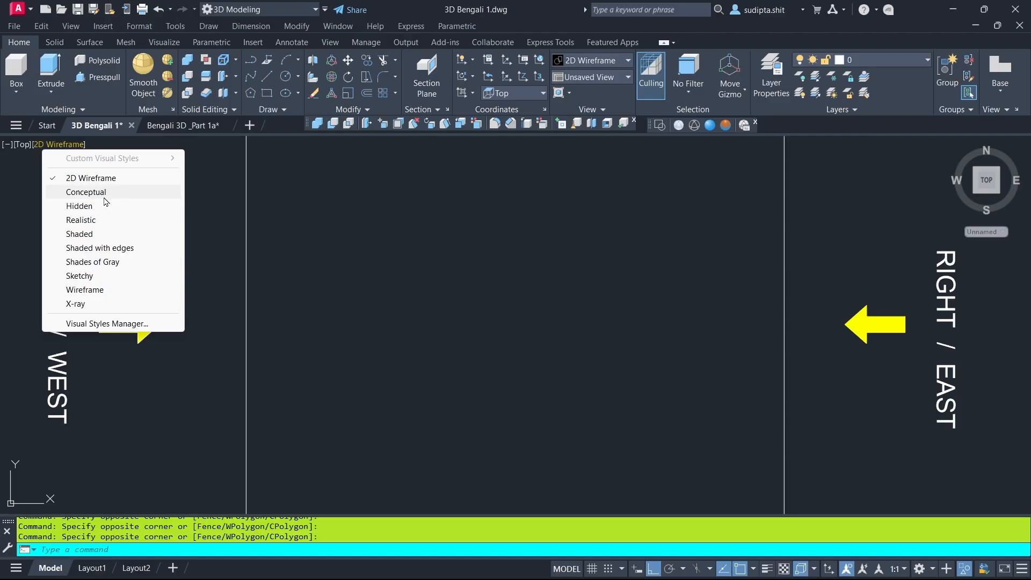
click(638, 262)
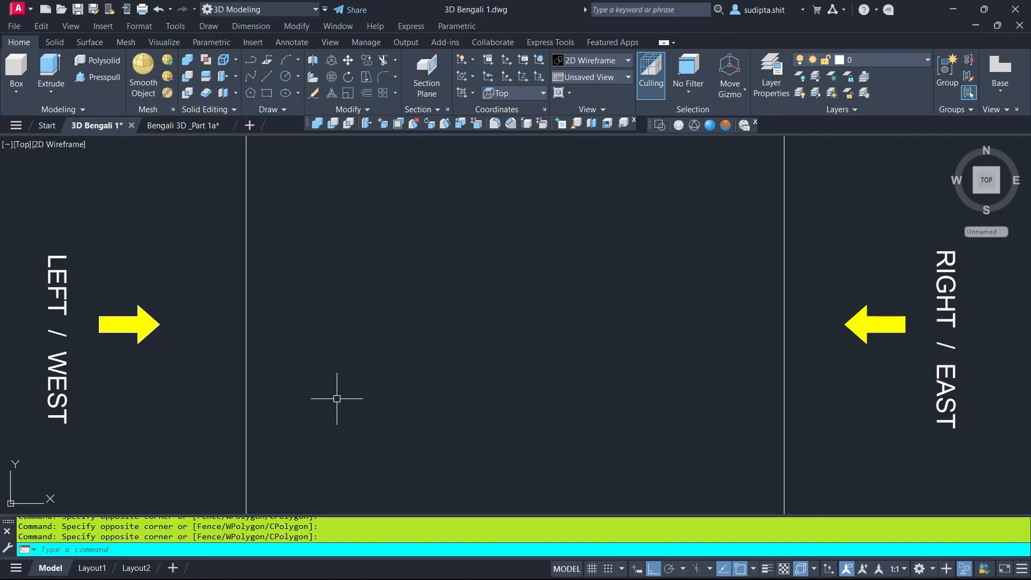
Switch the model view to SW Isometric with the rectangle and its direction labels filling the drawing area
click(23, 145)
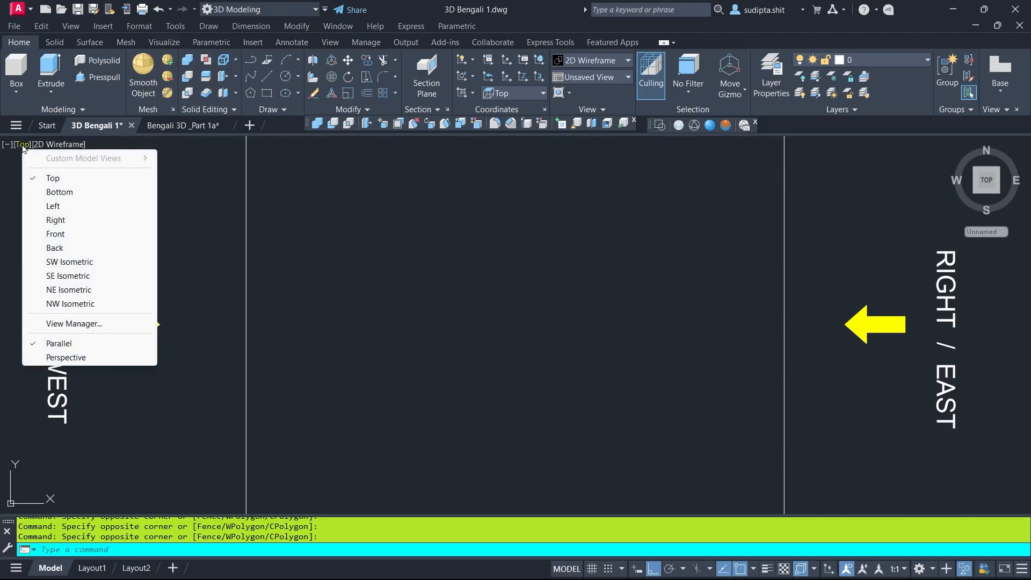
click(70, 263)
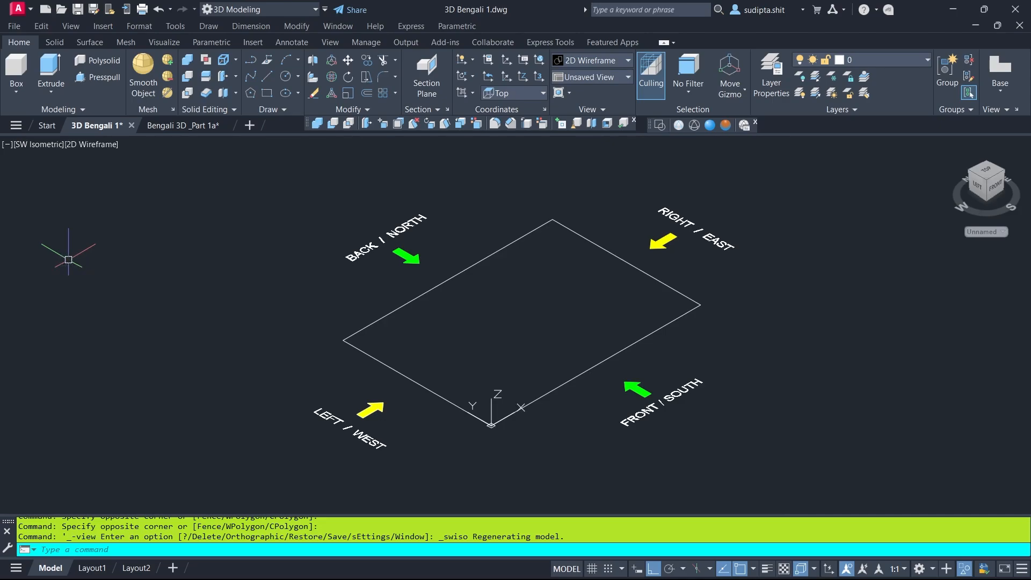
scroll(580, 425, up, 3)
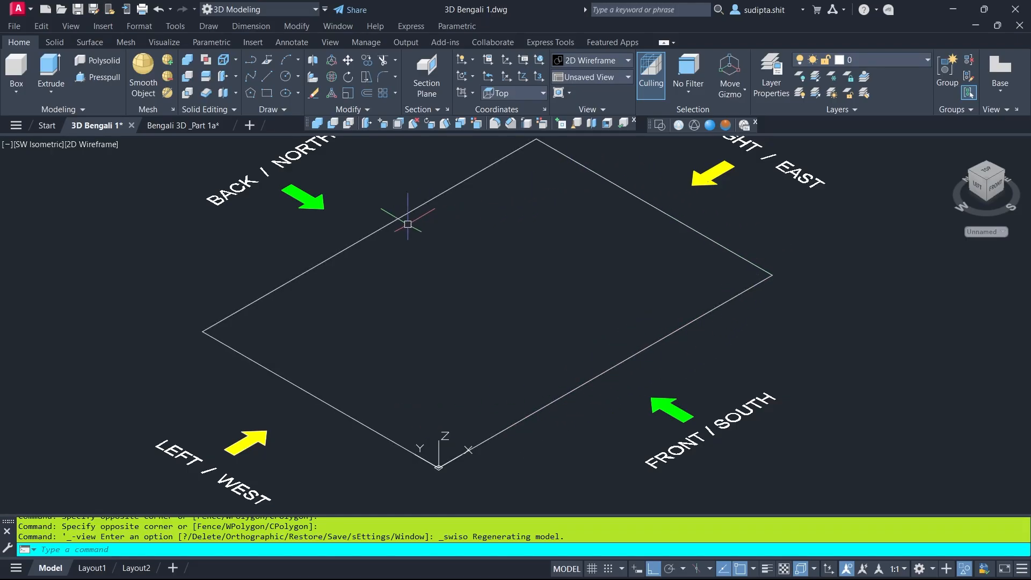
scroll(586, 290, down, 1)
scroll(505, 257, up, 1)
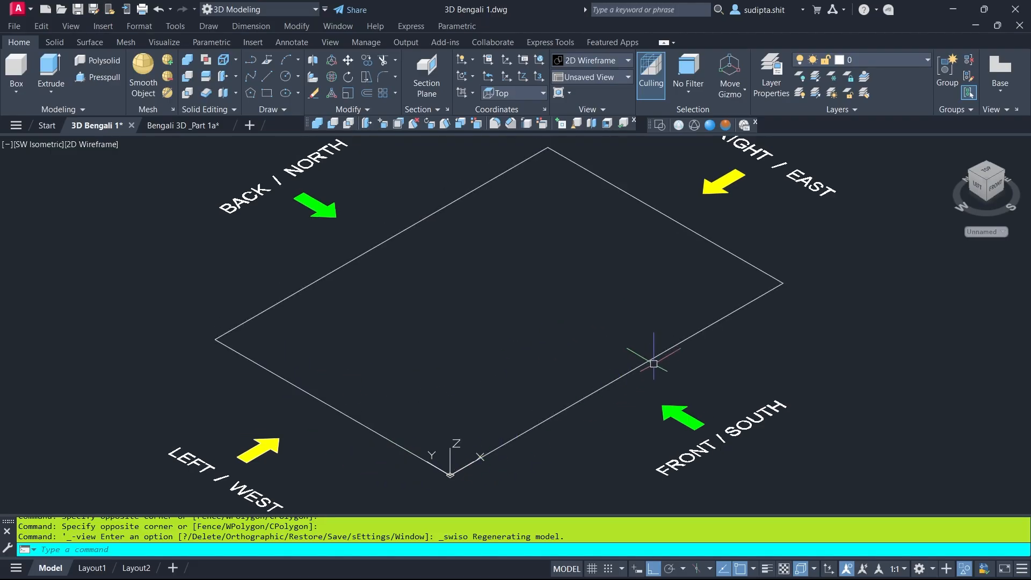
scroll(676, 349, down, 1)
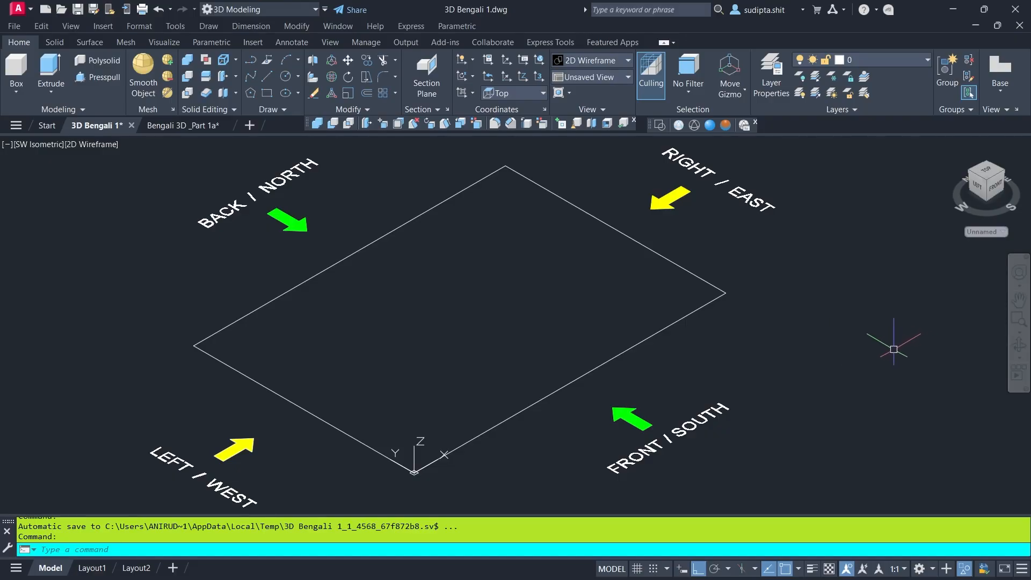
Orbit the flat rectangle with 3D Orbit a little away from the SW Isometric view
click(1019, 346)
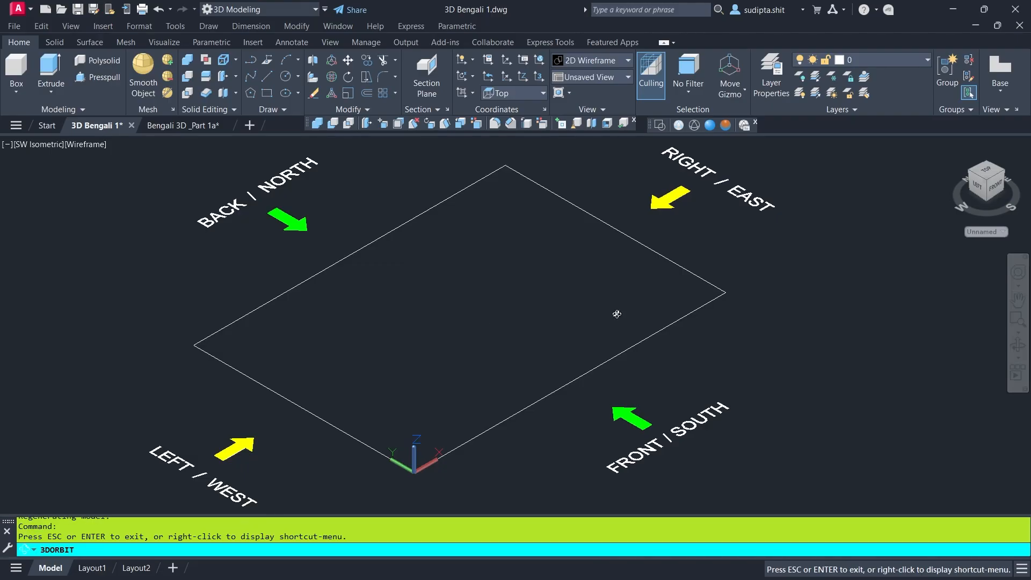
drag(617, 313, 563, 315)
key(Escape)
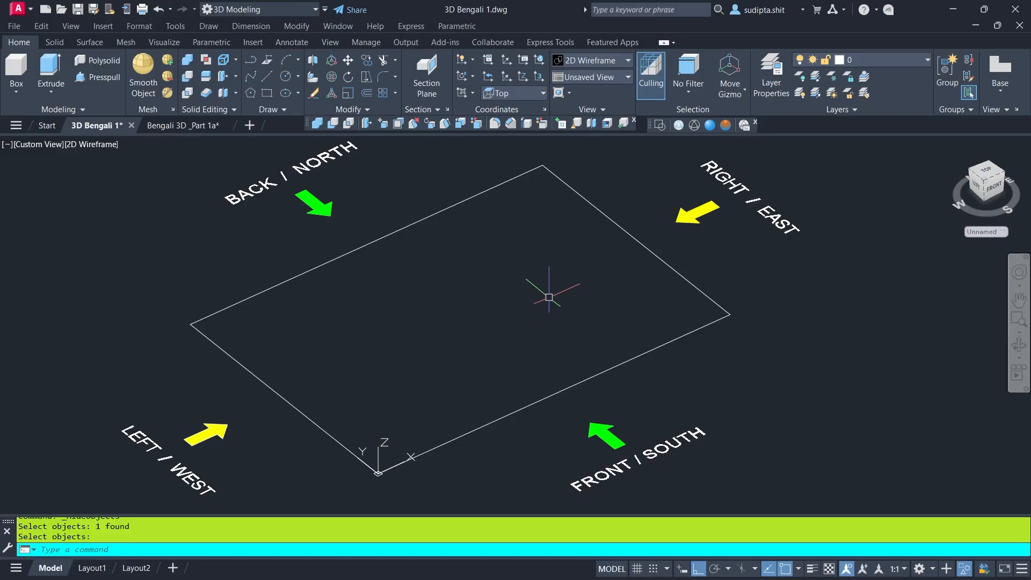
End the object isolation to bring the hidden box back onto the rectangle
right_click(549, 297)
mouse_move(660, 359)
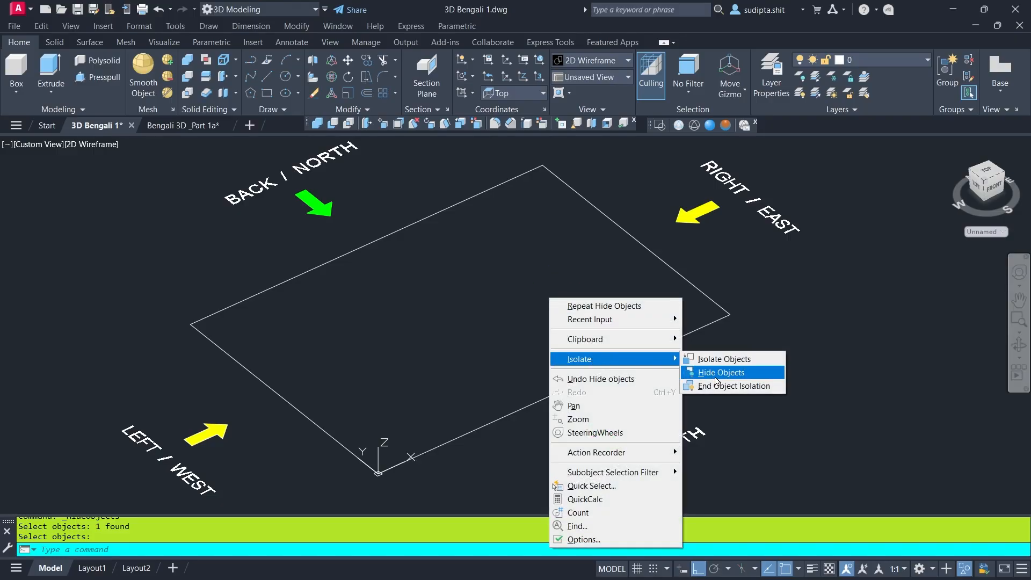
click(718, 386)
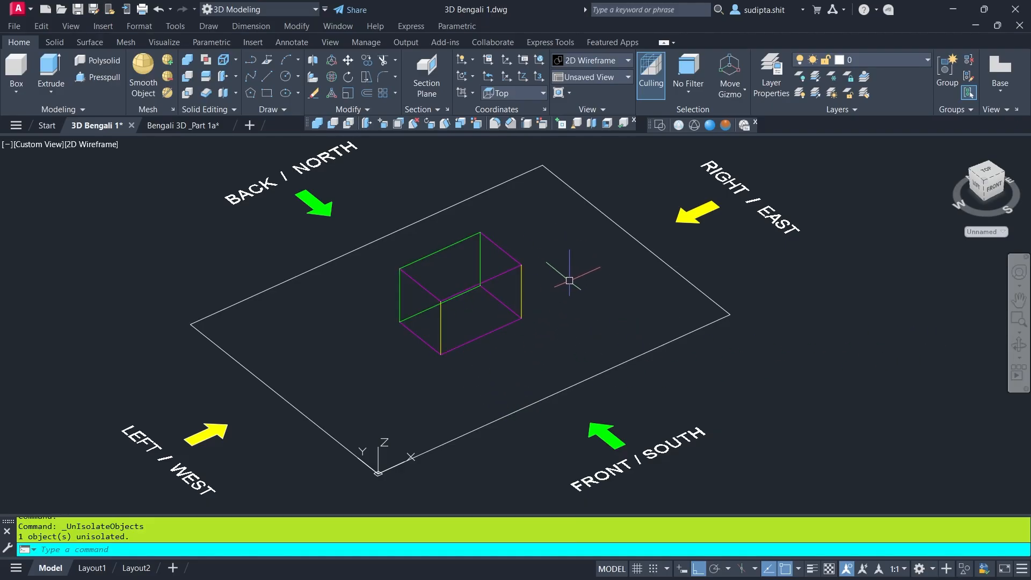
Orbit the wireframe box and rectangle with 3D Orbit to a lower viewing angle
click(1019, 346)
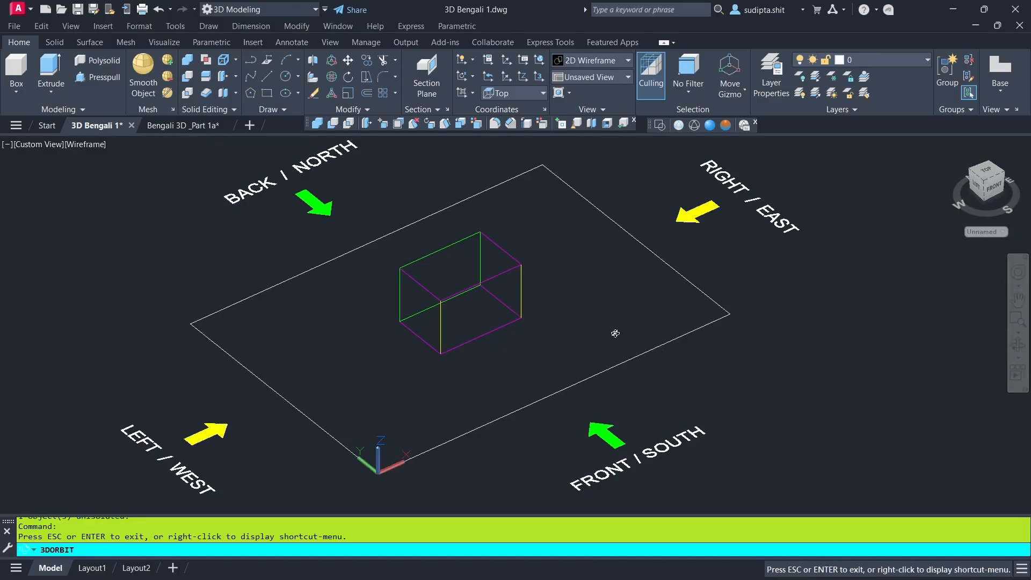
mouse_move(615, 333)
mouse_down()
mouse_move(459, 328)
mouse_move(258, 288)
mouse_move(443, 325)
mouse_move(609, 315)
mouse_up()
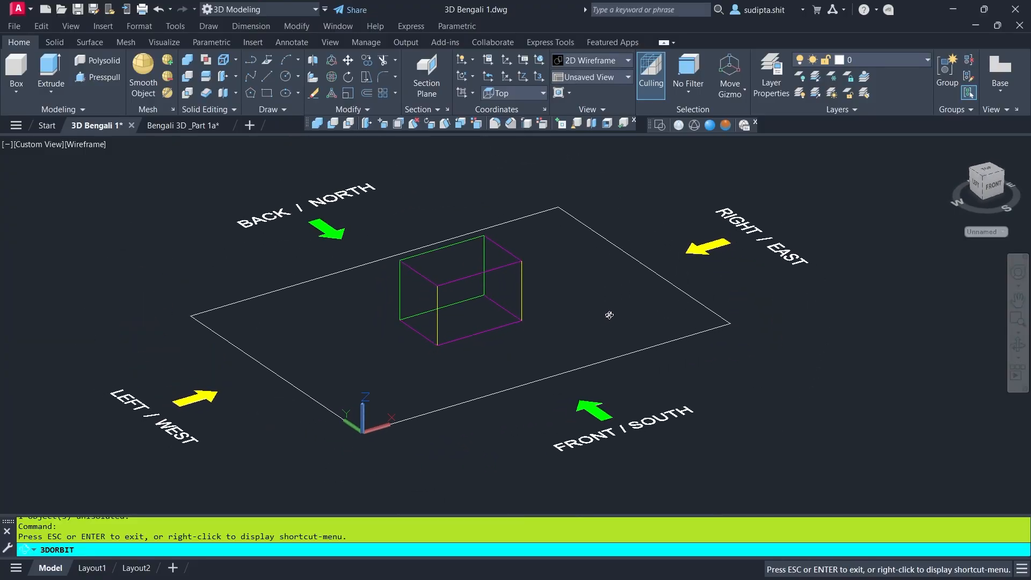
key(Escape)
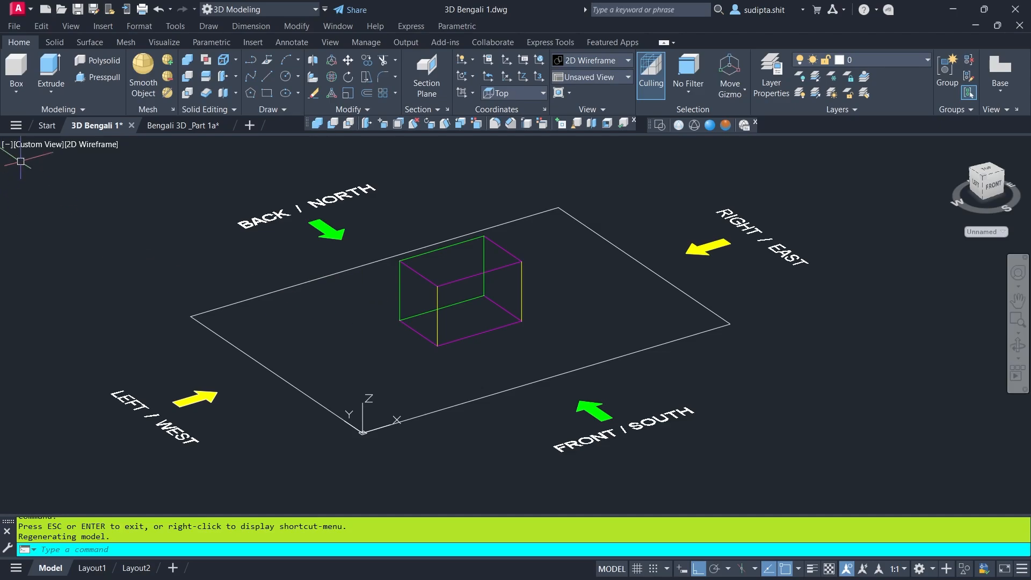
Apply the Conceptual visual style and orbit the shaded box to a more frontal angle
click(84, 145)
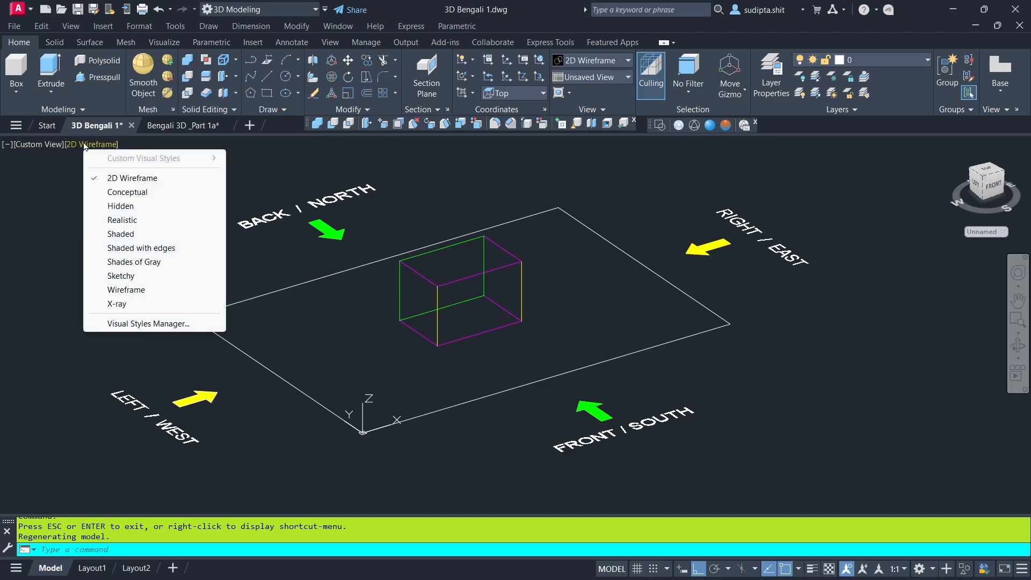
click(117, 194)
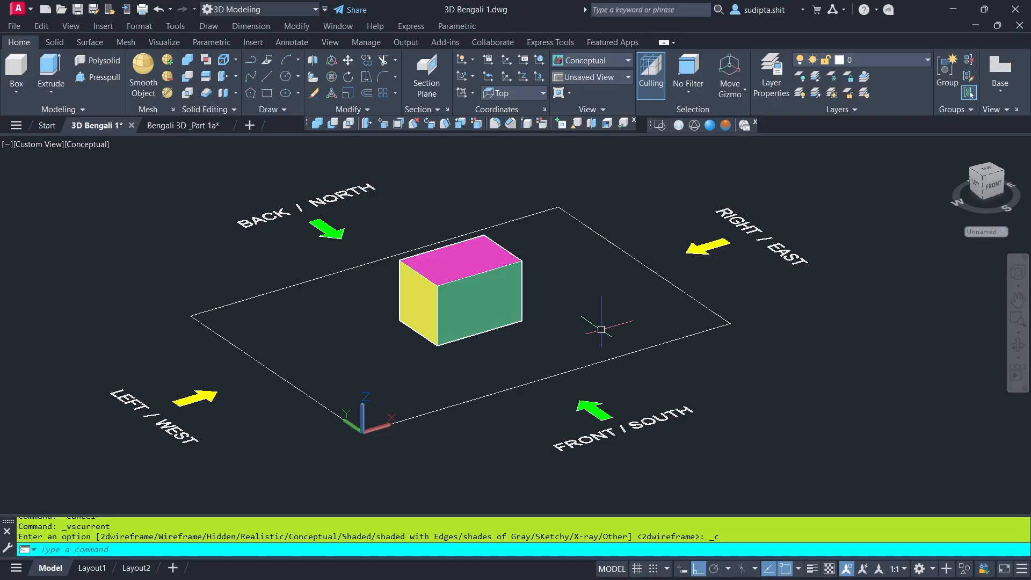
shift+middle_drag(601, 329, 596, 308)
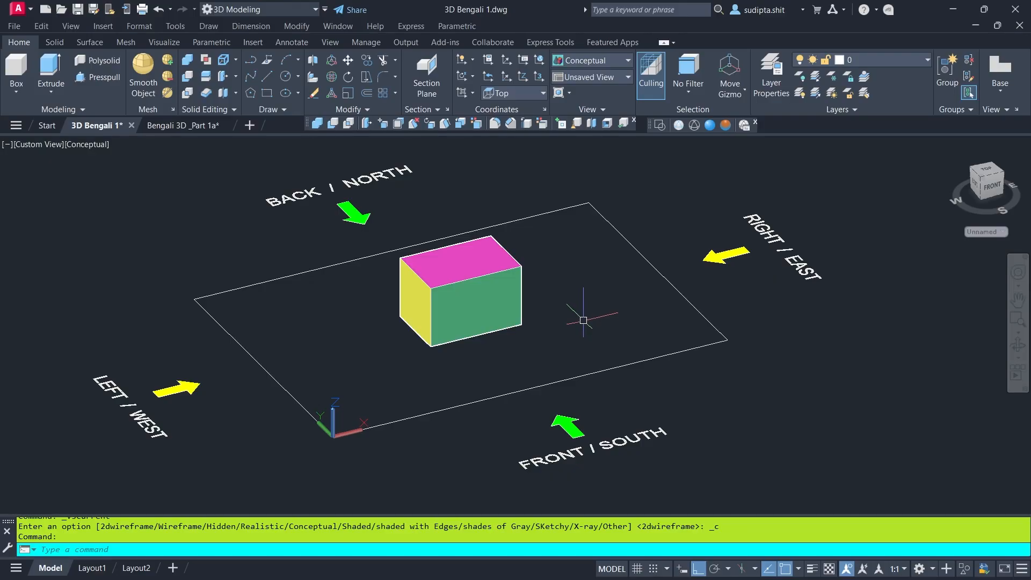
mouse_move(591, 308)
shift+middle_down()
mouse_move(215, 295)
mouse_move(396, 315)
mouse_move(778, 292)
mouse_move(602, 312)
mouse_move(552, 287)
mouse_move(532, 170)
mouse_move(536, 282)
mouse_move(559, 361)
mouse_move(607, 285)
mouse_move(795, 275)
mouse_move(587, 316)
shift+middle_up()
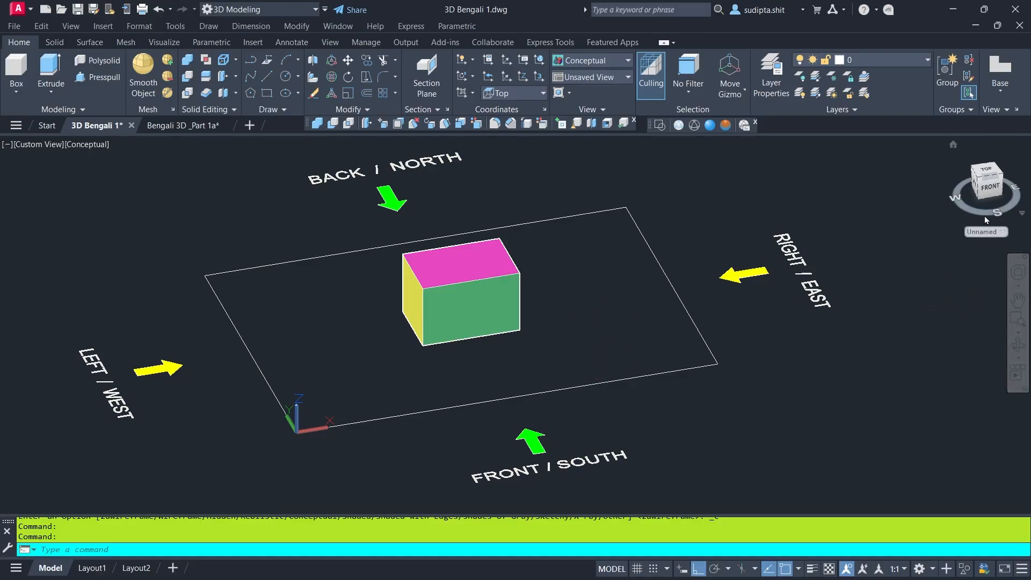
View the model from the Top, then from the SW Isometric corner using the ViewCube
click(993, 172)
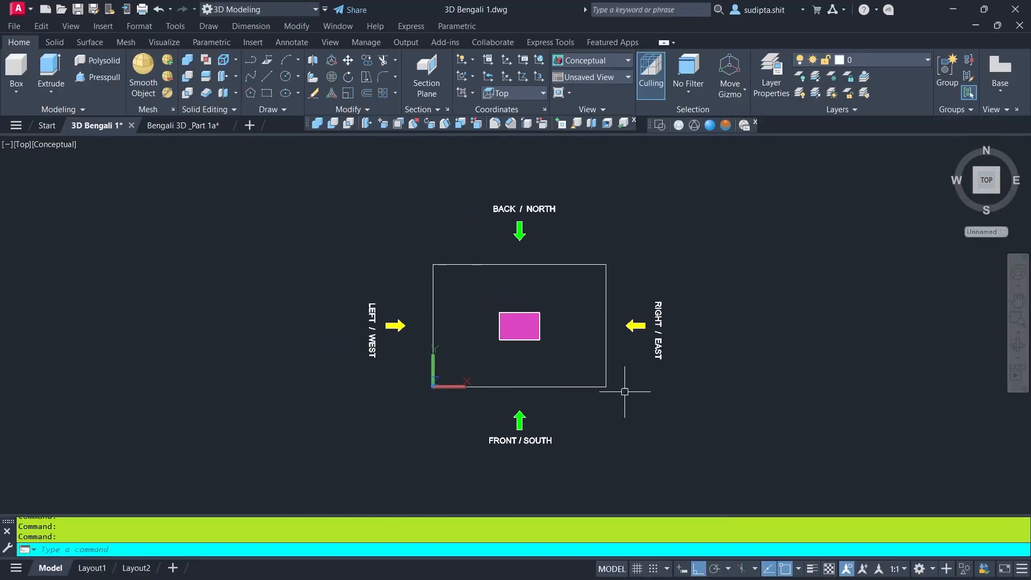
scroll(555, 349, up, 2)
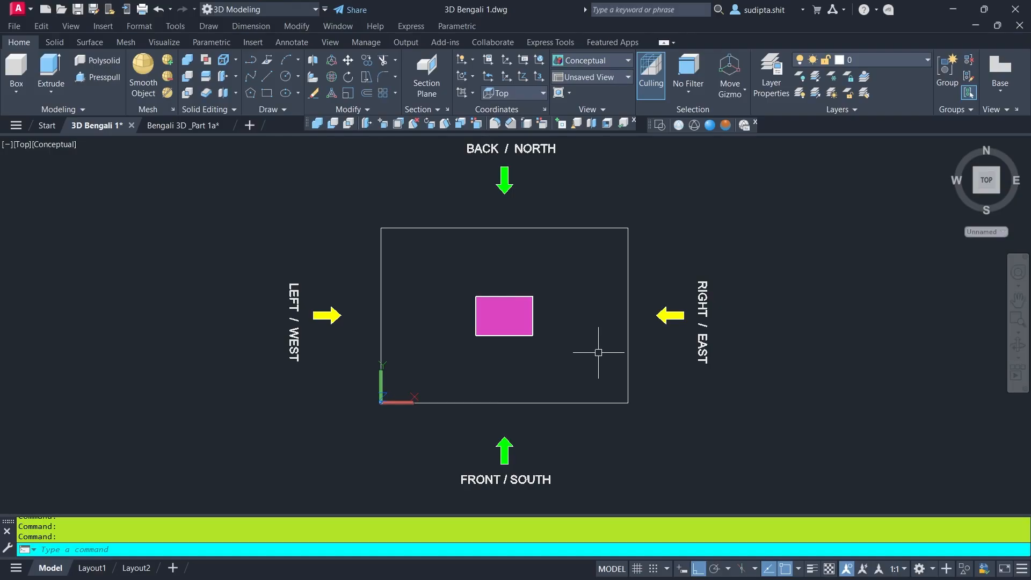
mouse_move(976, 194)
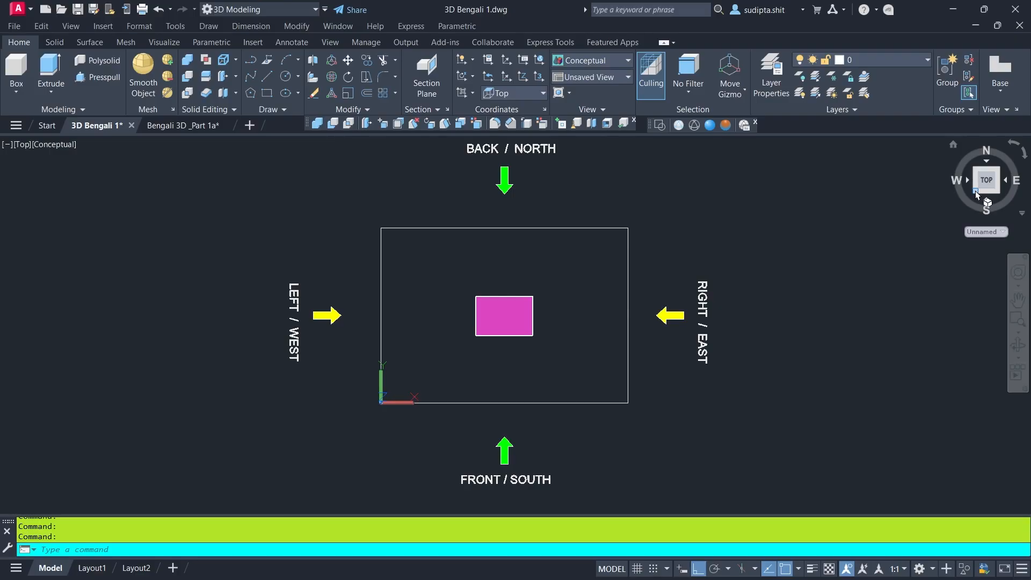
click(976, 193)
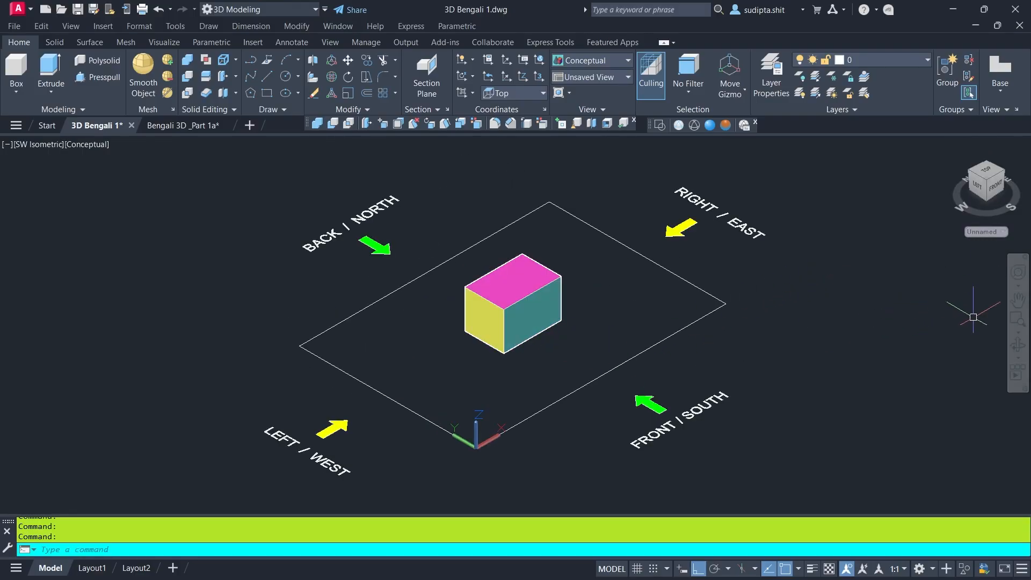
Inspect the box through the ViewCube's side views, starting with Left, Front and Right, tilt over the top, and return to the home view
mouse_move(978, 200)
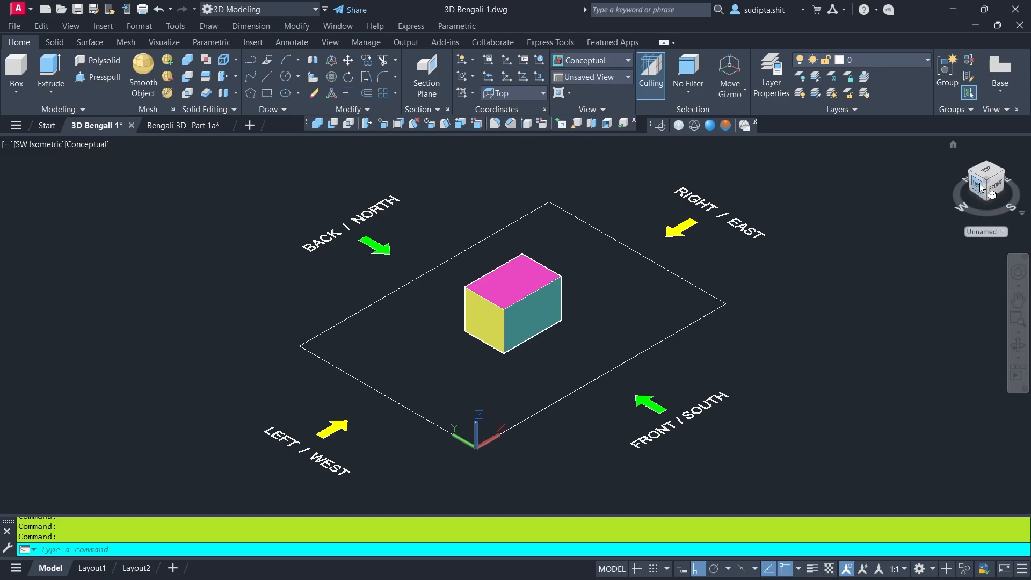
click(981, 188)
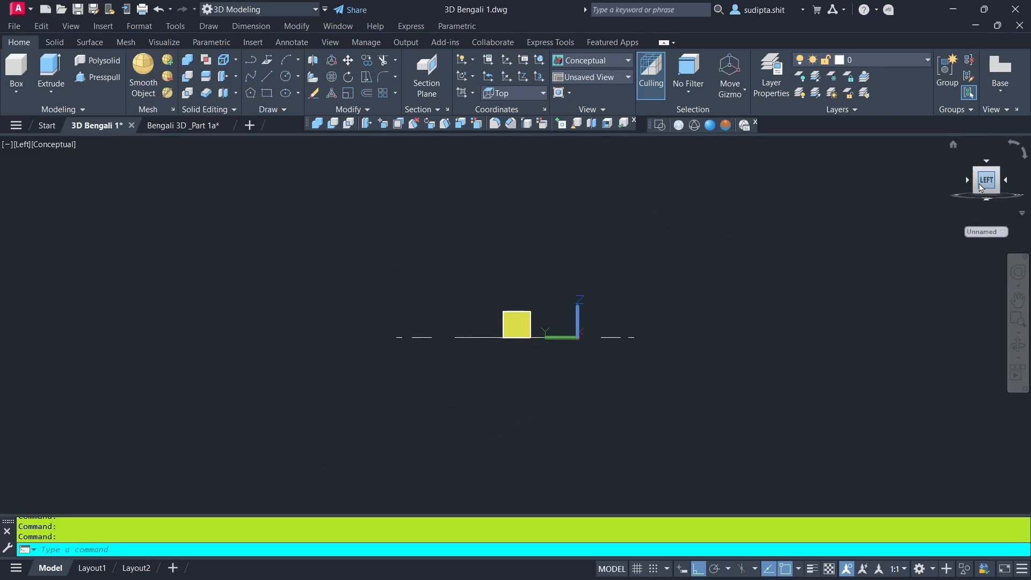
click(1007, 182)
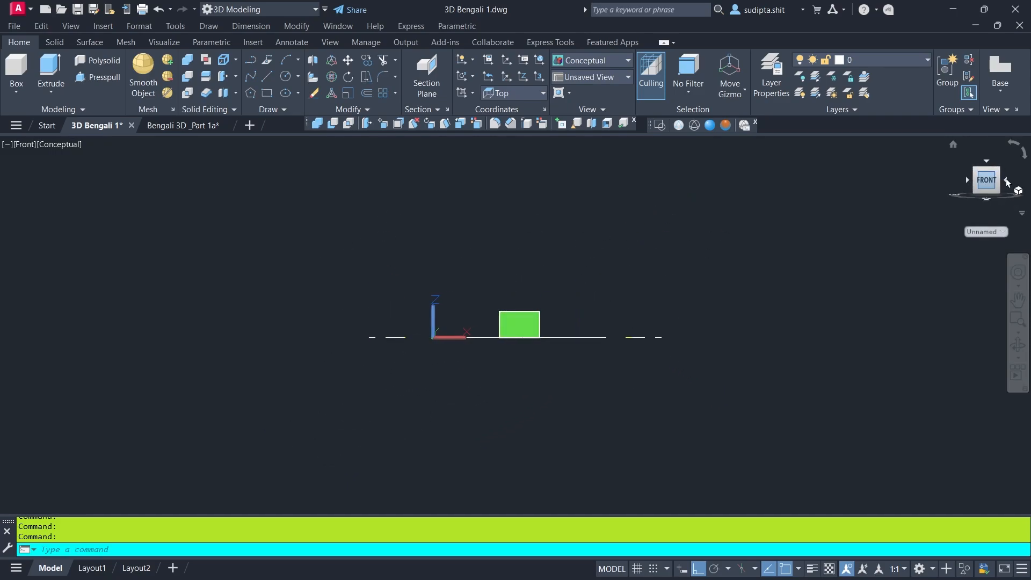
click(1007, 183)
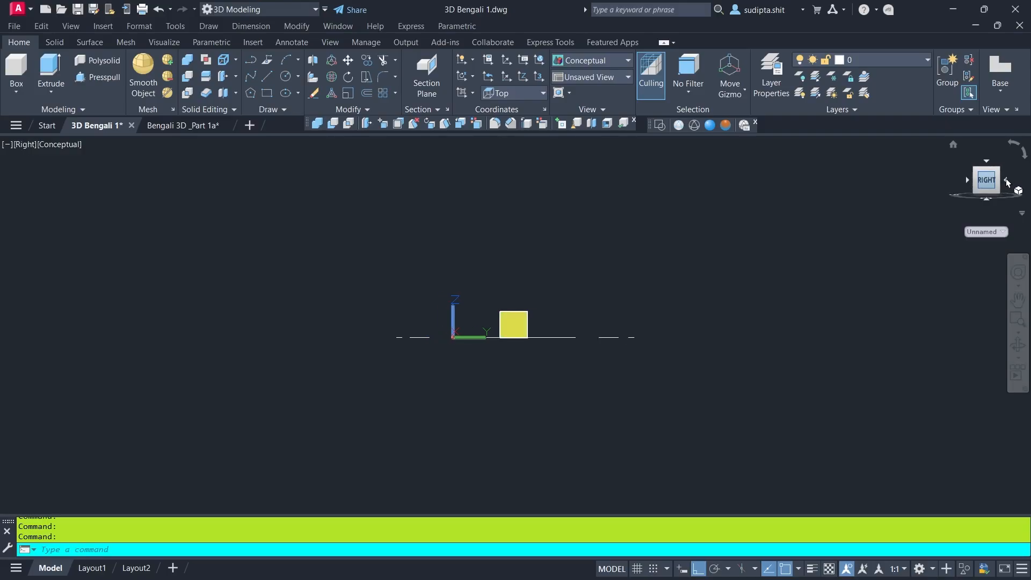
click(1007, 182)
click(1007, 182)
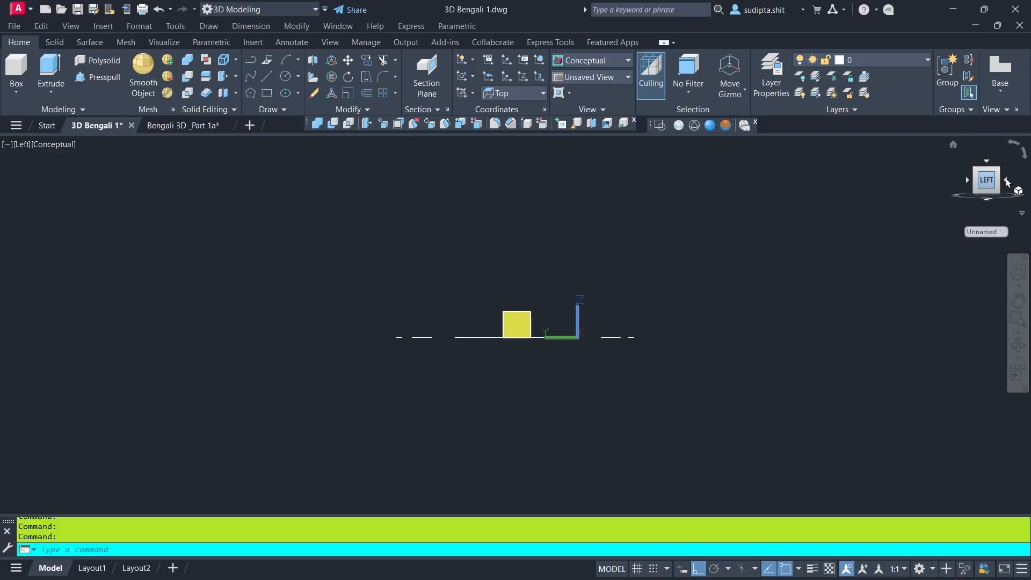
click(987, 161)
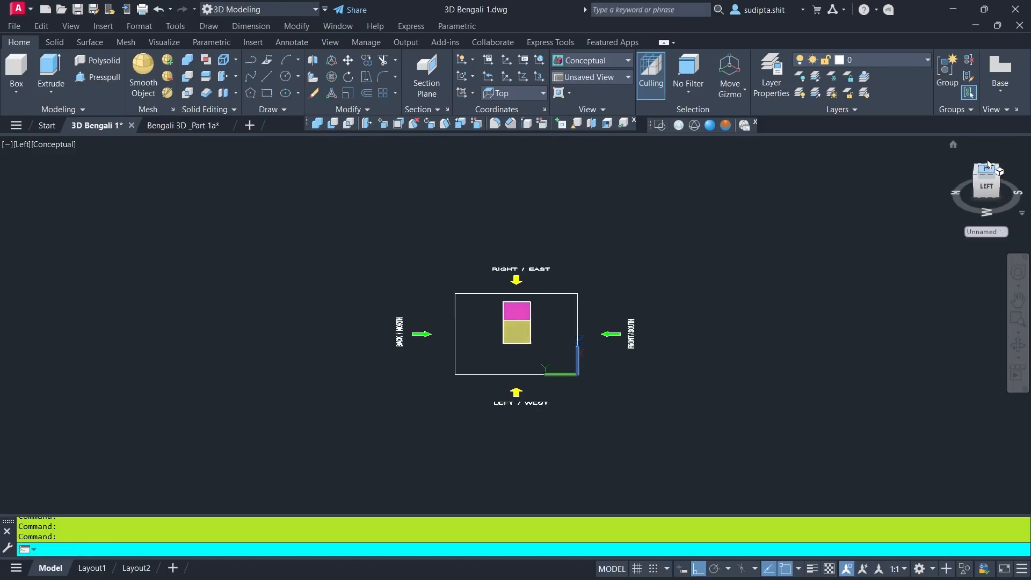
click(987, 163)
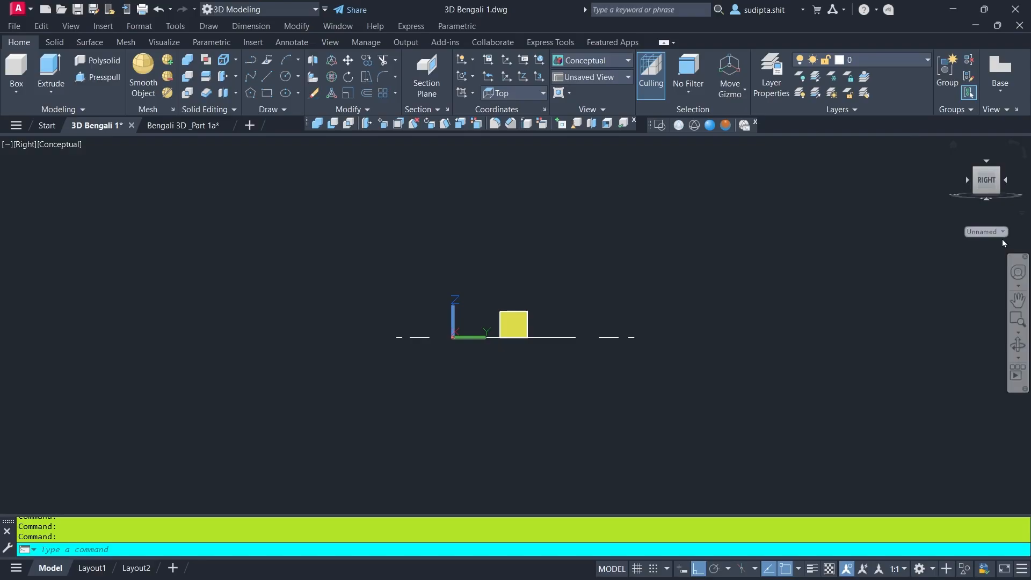
click(953, 146)
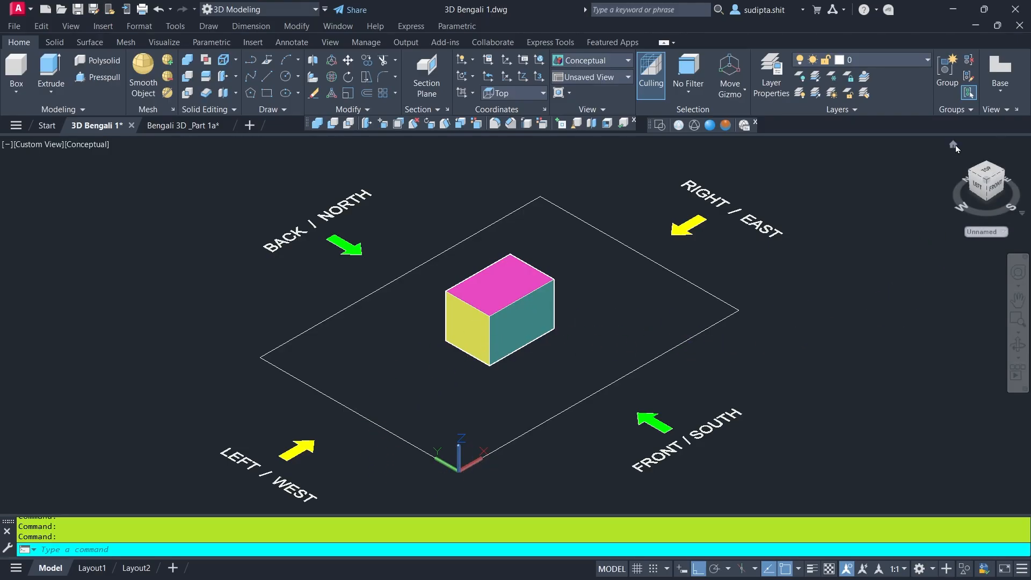
Orbit around the box with 3D Orbit to see its front and right sides, then restore the home view
click(1018, 346)
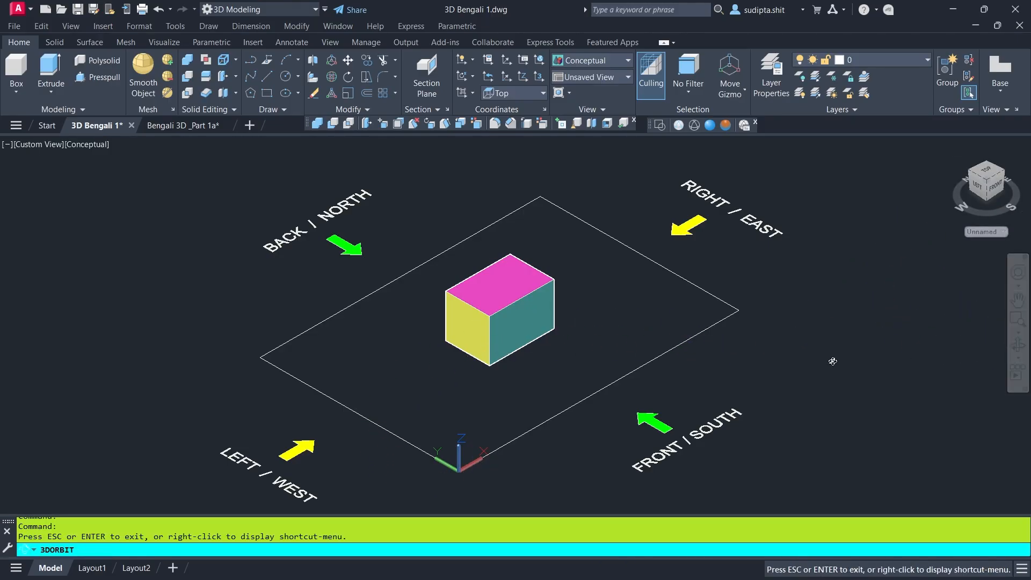
drag(829, 356, 668, 352)
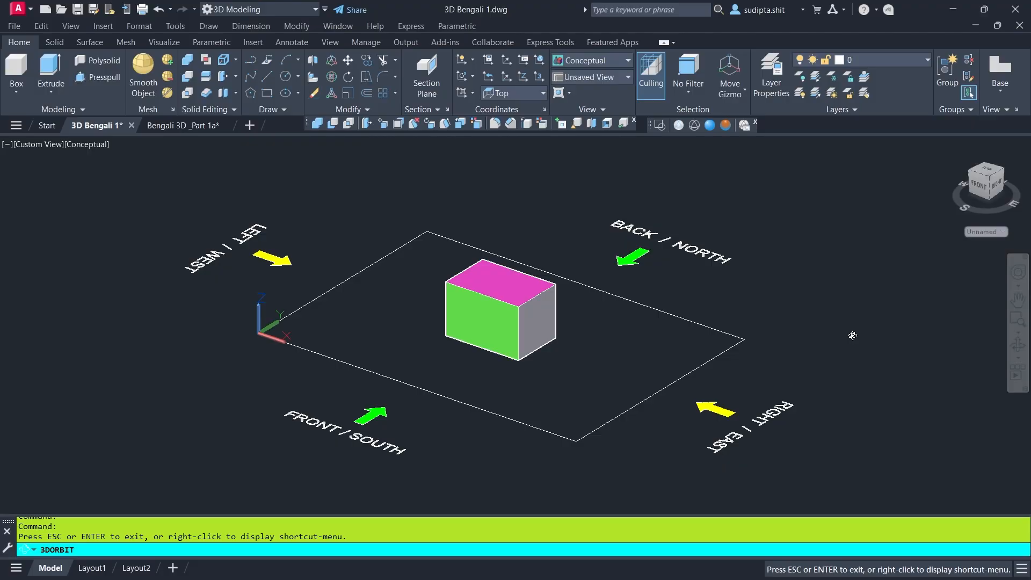
key(Escape)
click(952, 145)
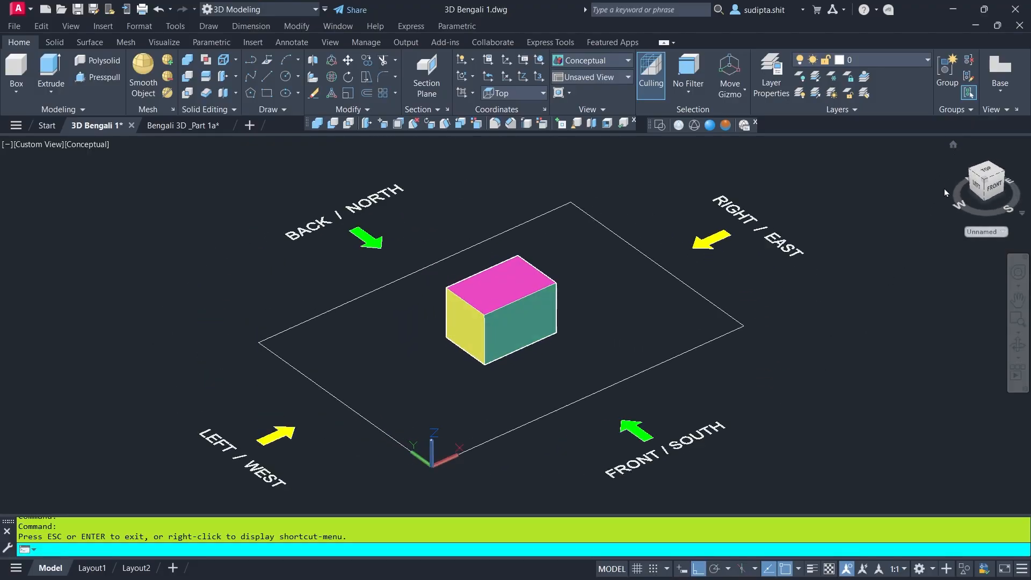
Set the visual style to 2D Wireframe and draw a circle of about 27 units radius beside the box, on its LEFT / WEST side
click(658, 127)
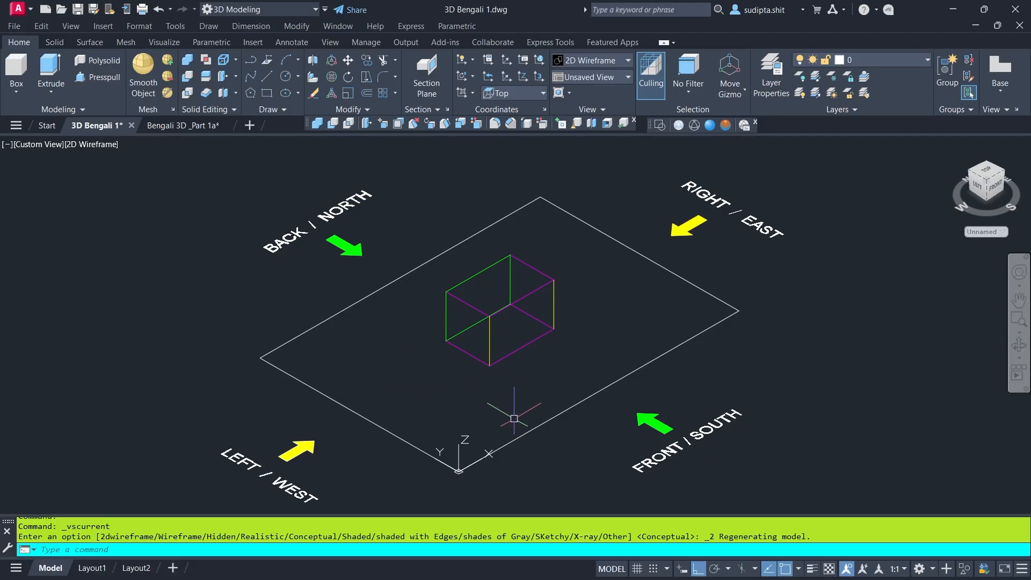
click(287, 77)
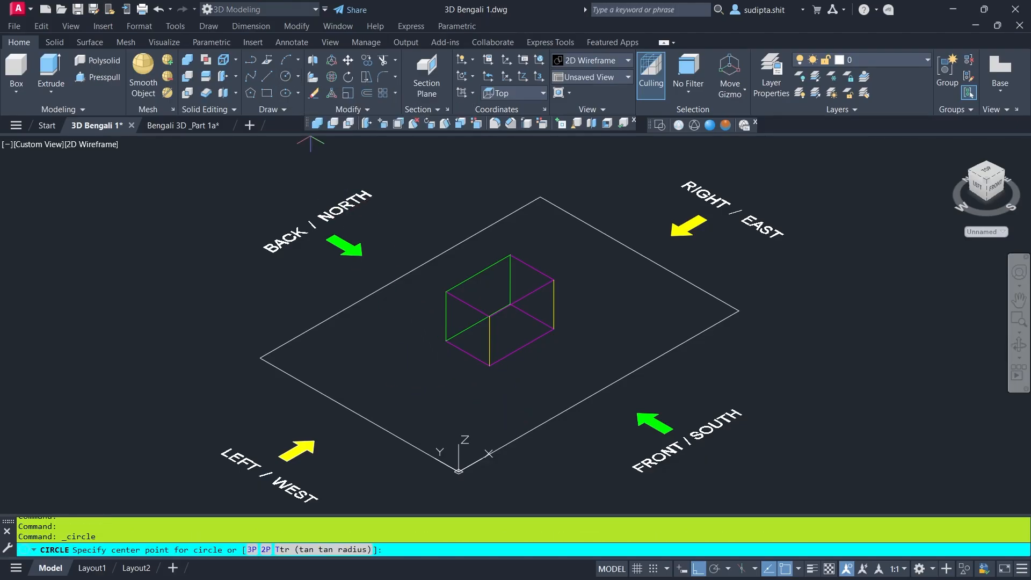
click(406, 380)
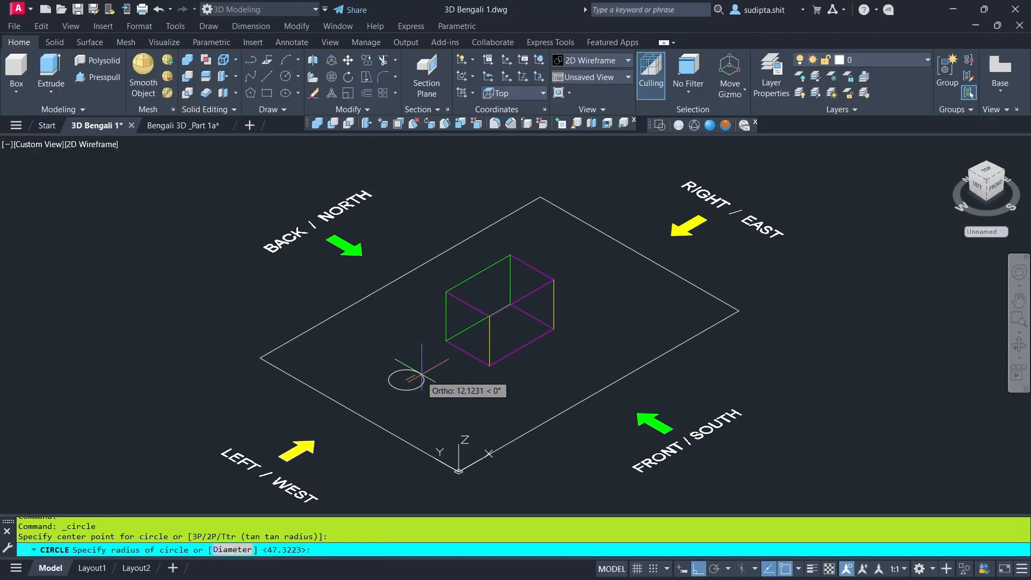
click(435, 369)
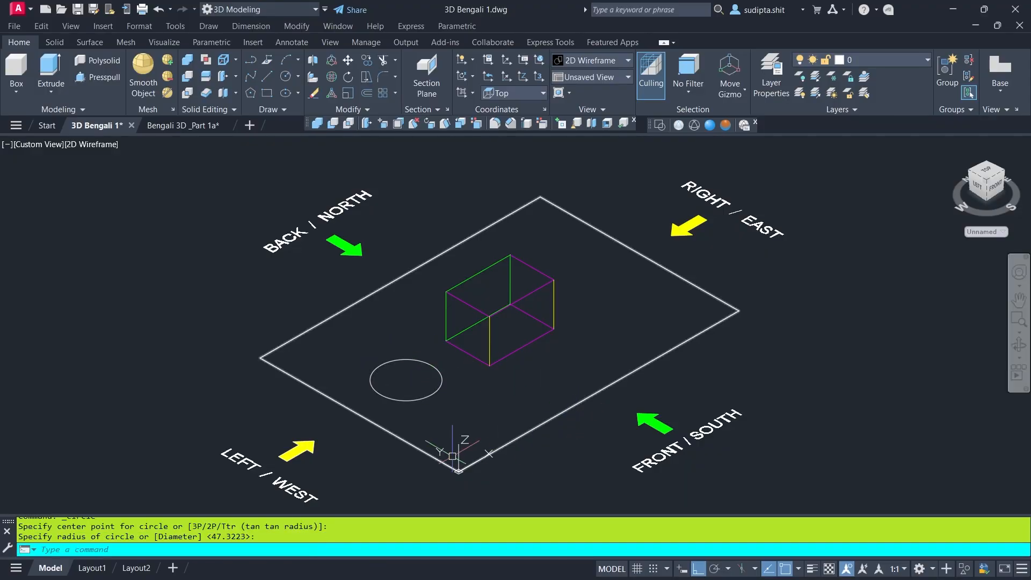
Extrude the circle upward into a solid cylinder somewhat taller than the box
middle_drag(407, 340, 401, 327)
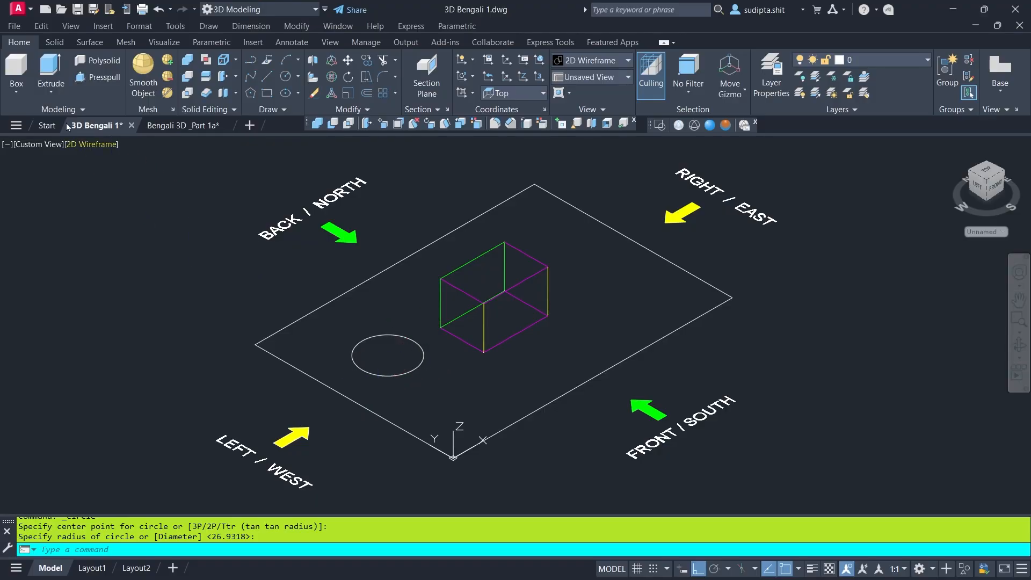
click(55, 75)
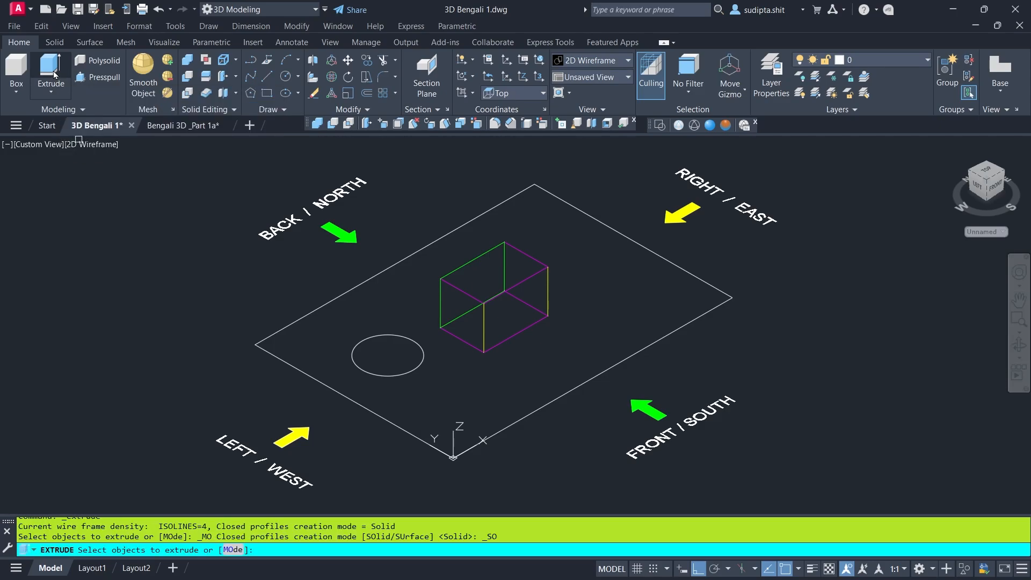
click(417, 343)
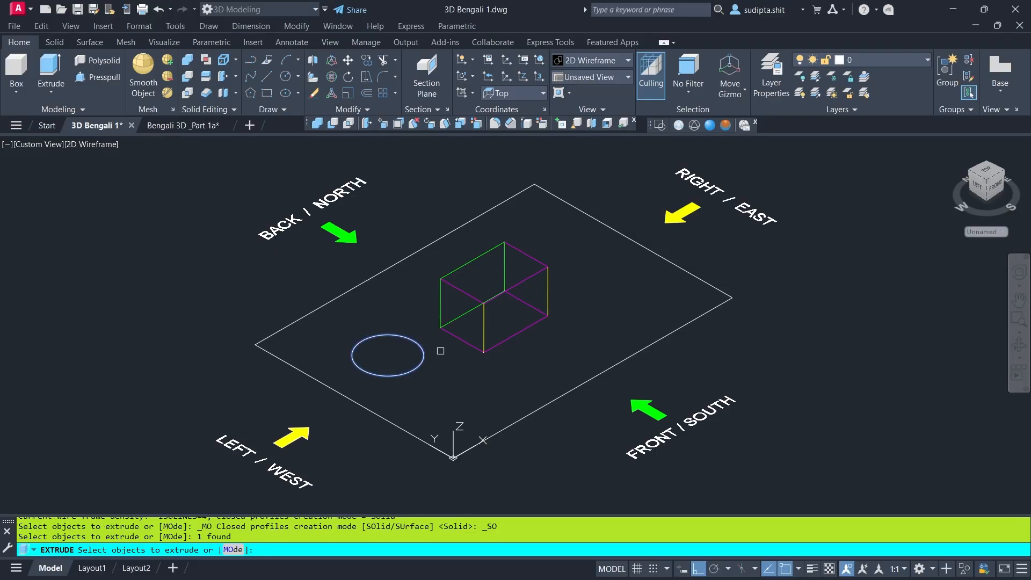
key(Return)
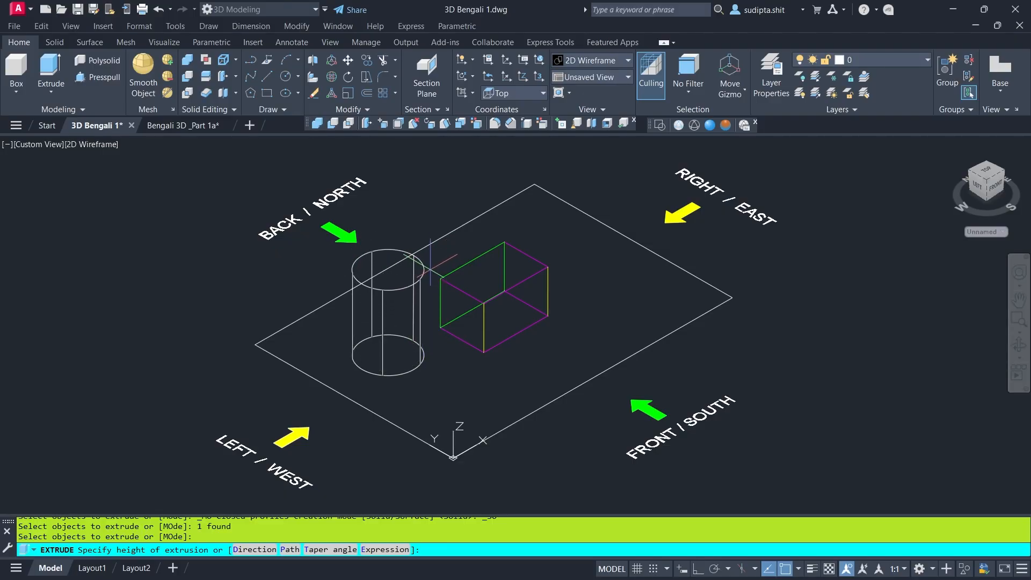
click(430, 267)
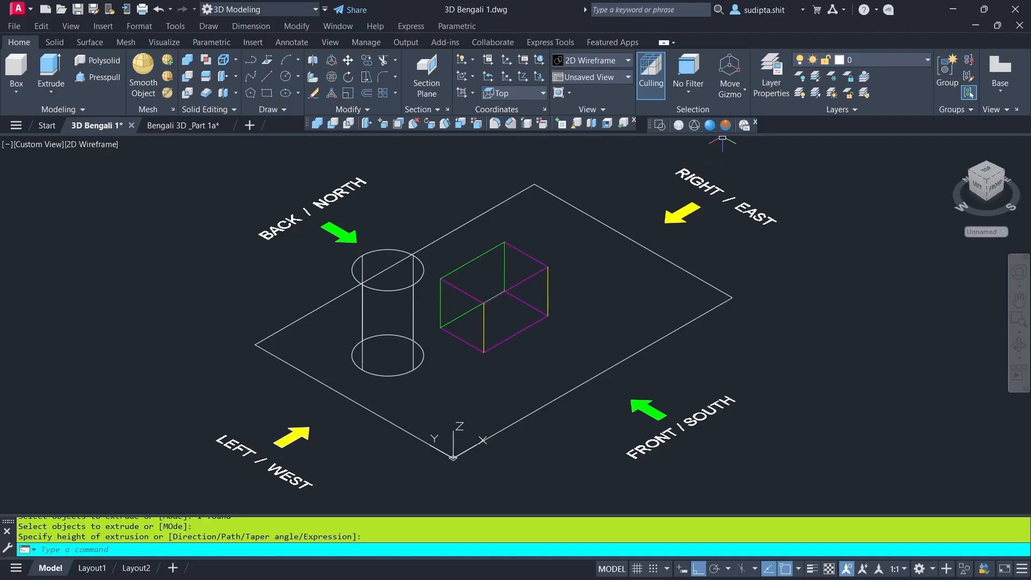
Set the visual style to Conceptual and switch the UCS to the Front orientation
click(726, 125)
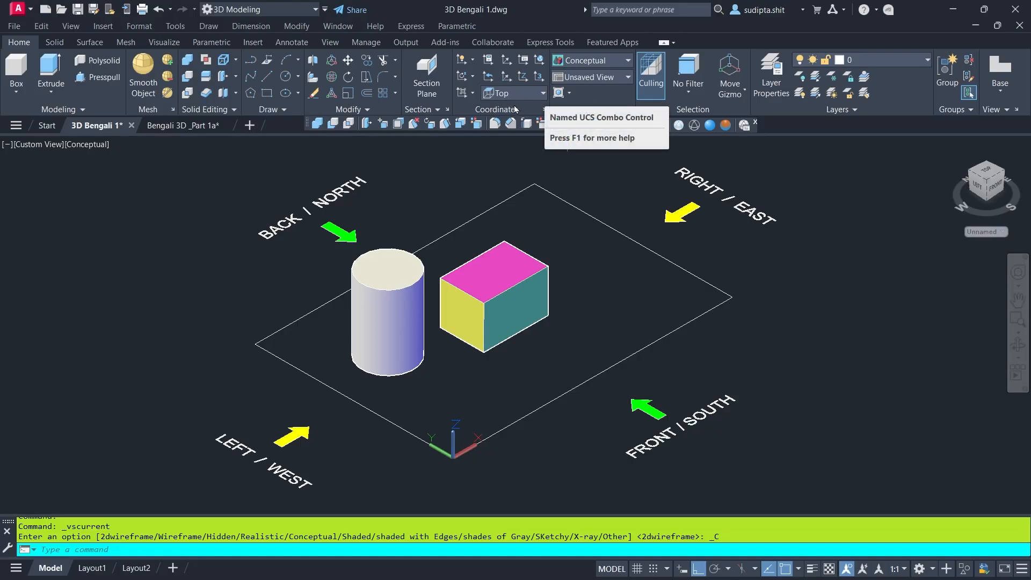
click(544, 93)
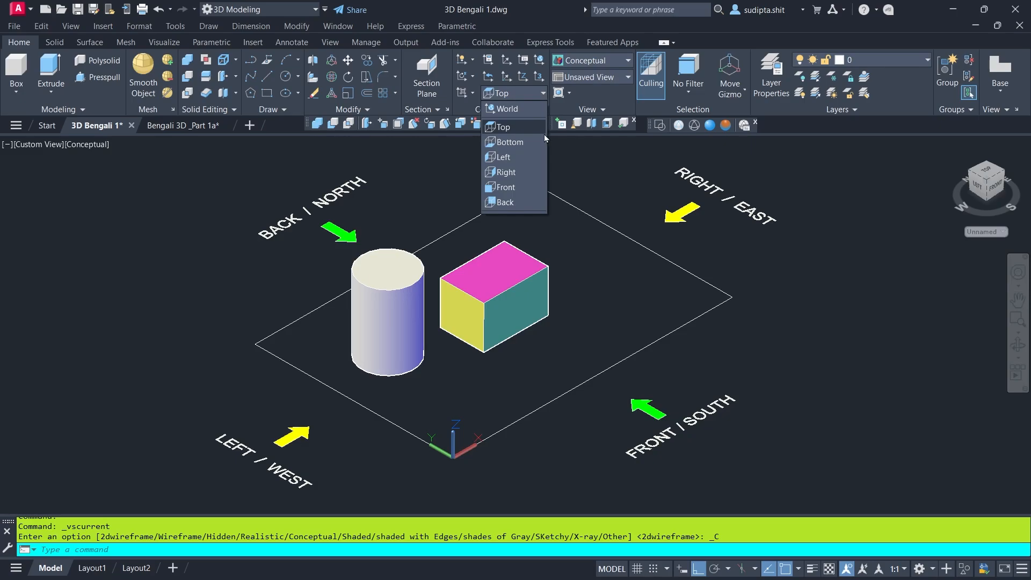
click(511, 186)
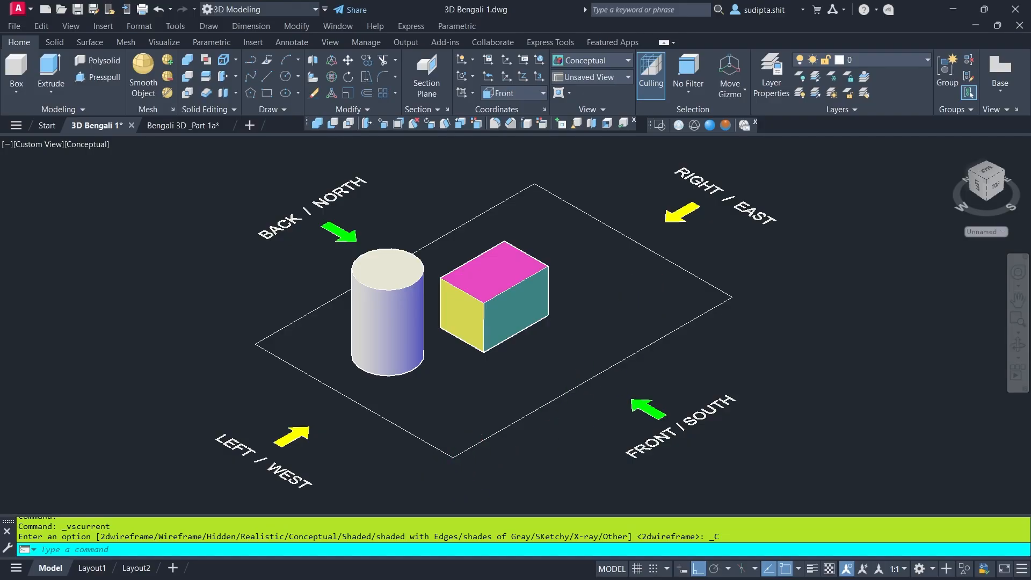
scroll(451, 475, up, 3)
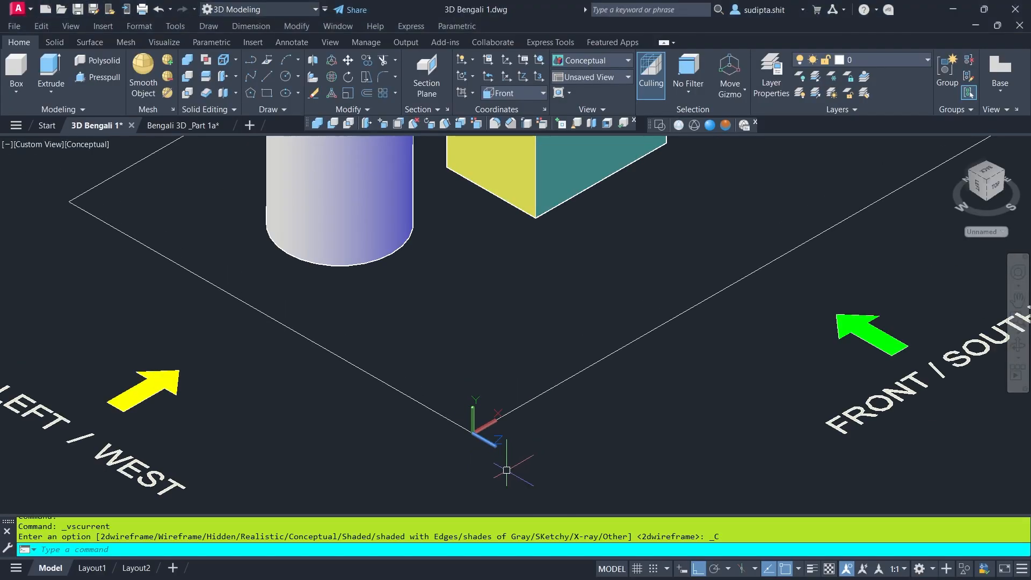
scroll(497, 469, down, 2)
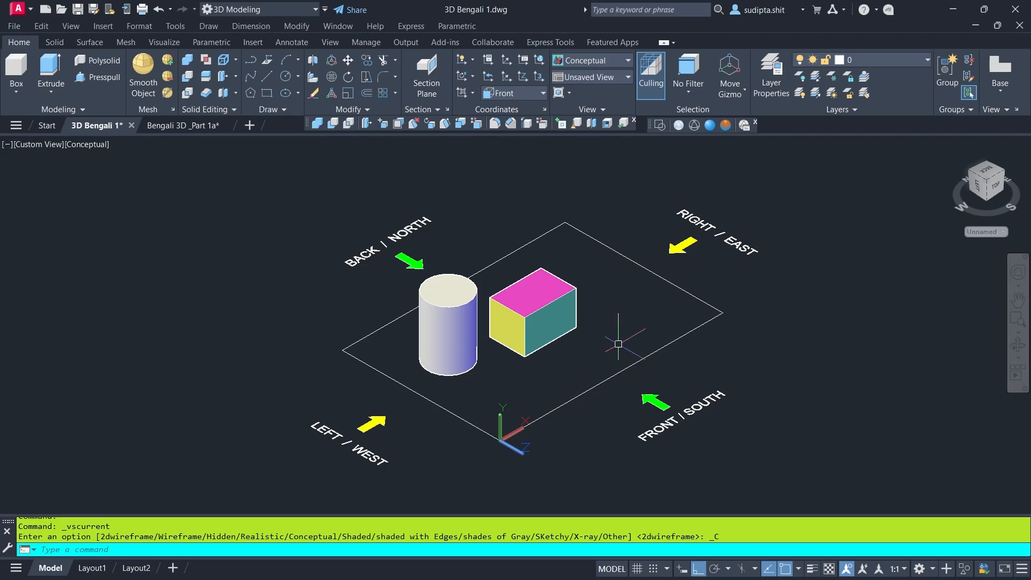
Draw an upright circle of radius 30 on the Front UCS plane, on the RIGHT / EAST side of the box
click(285, 79)
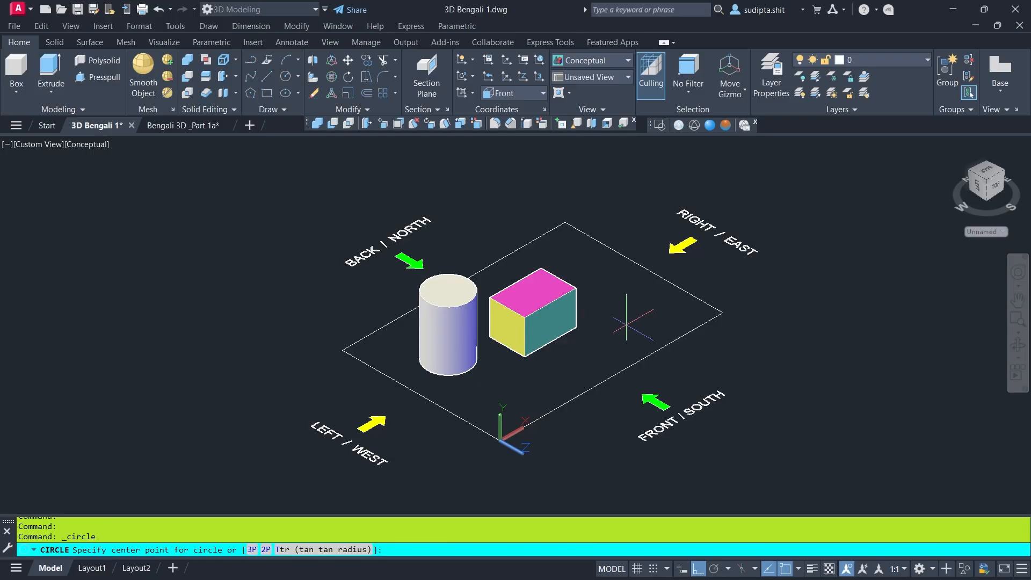
click(631, 325)
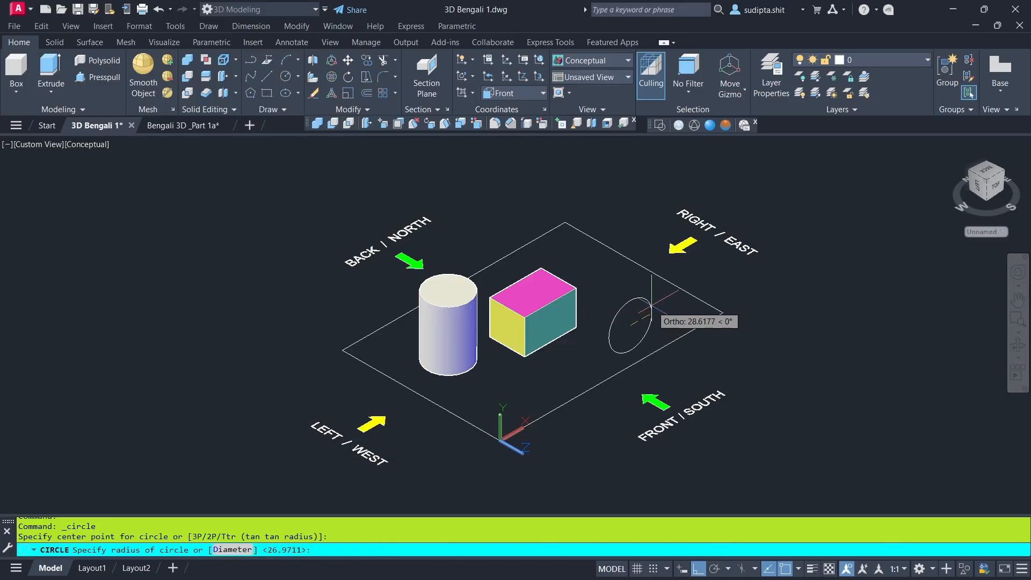
key(Return)
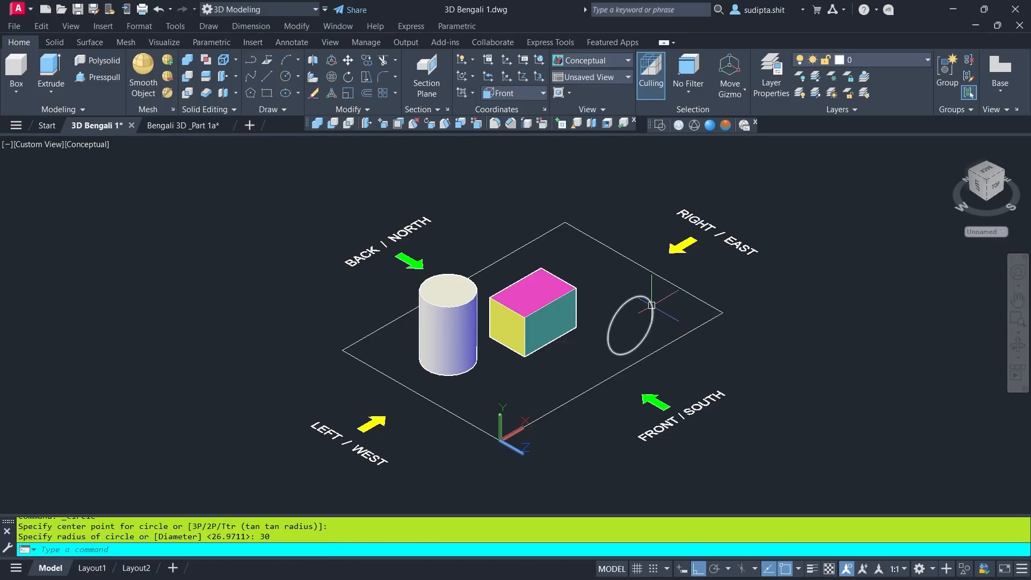
Draw an upright rectangle in open space outside the base outline, near the BACK / NORTH label
click(1019, 346)
drag(723, 332, 612, 369)
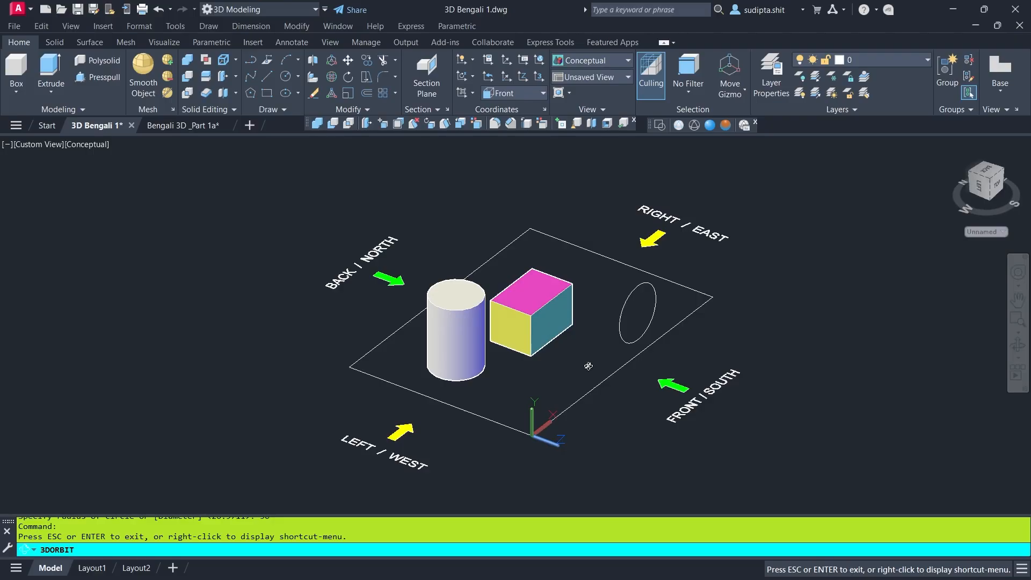
click(266, 93)
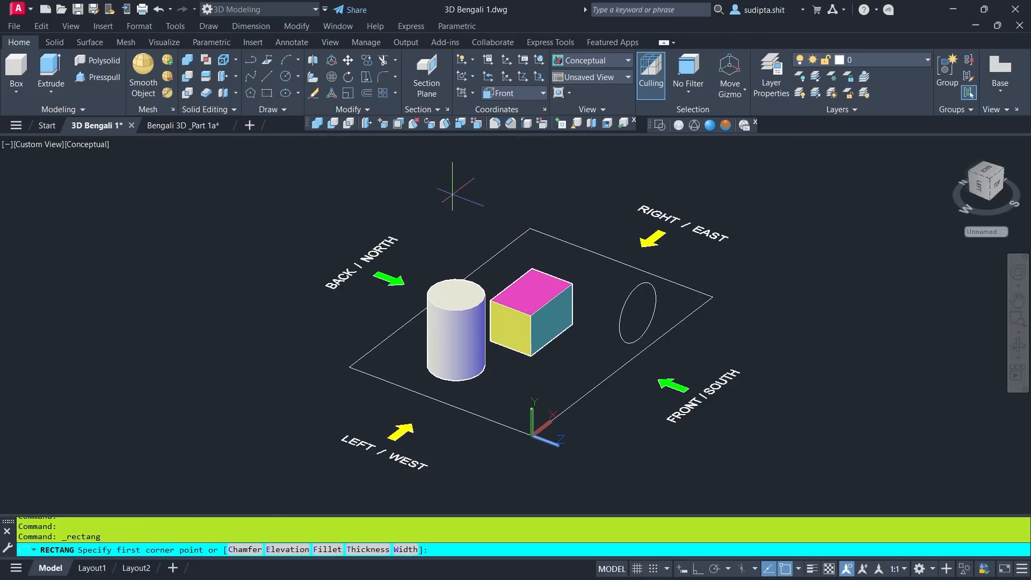
click(452, 193)
click(501, 213)
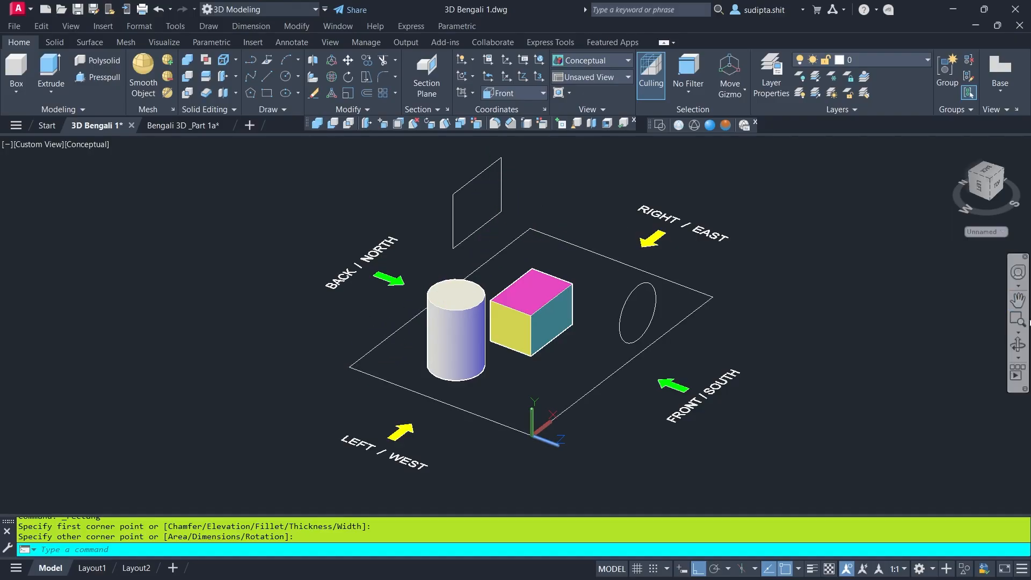
Orbit around the model to check where the new rectangle lies relative to the base outline, and delete the rectangle
click(1018, 346)
drag(730, 336, 579, 215)
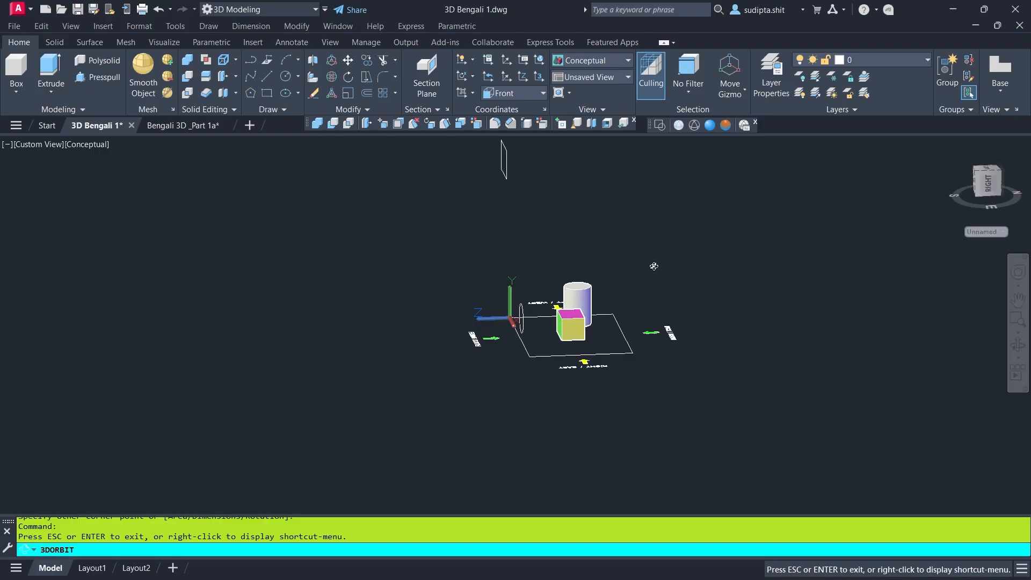
drag(654, 266, 820, 367)
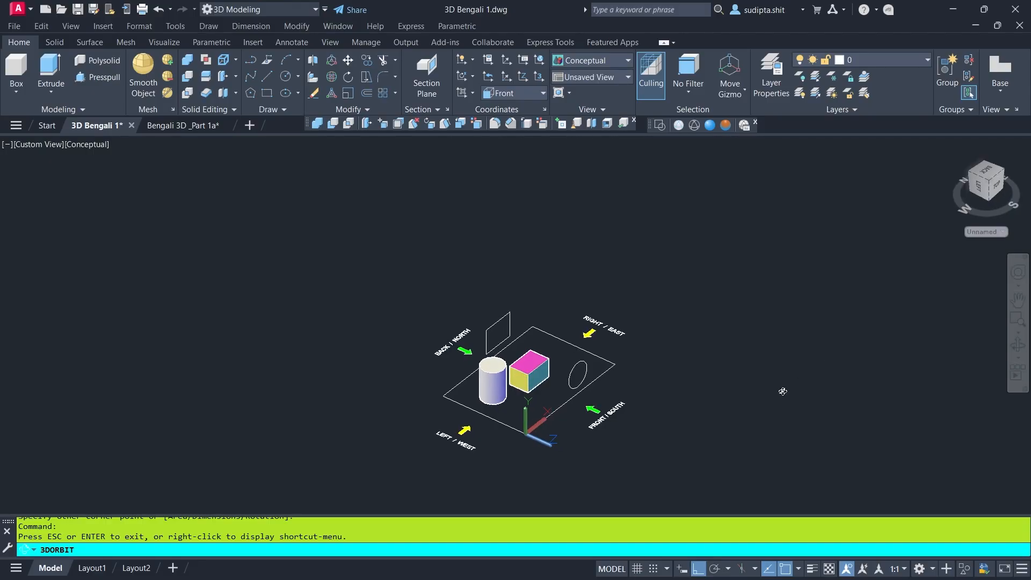
scroll(581, 456, up, 5)
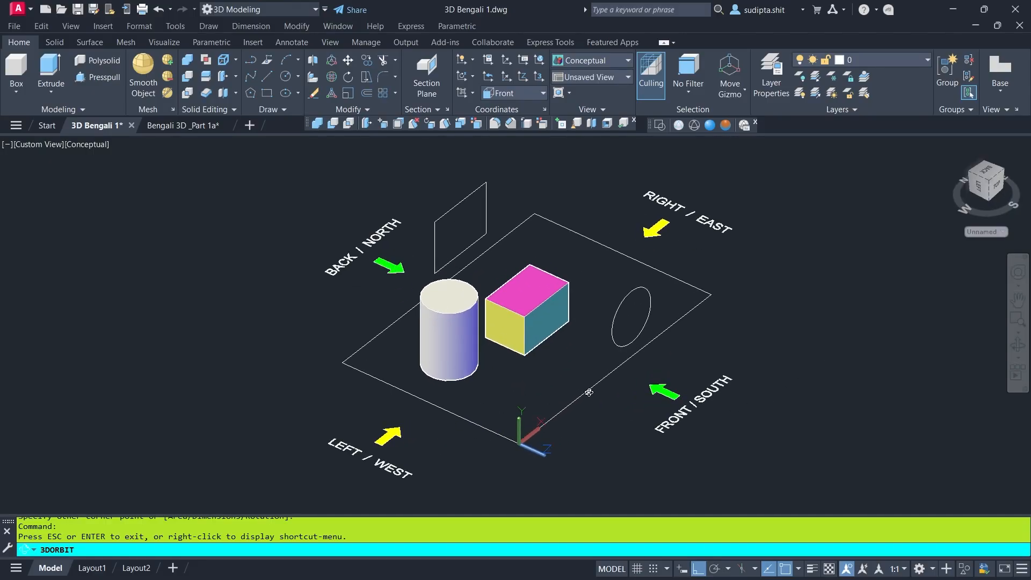
middle_drag(589, 393, 520, 399)
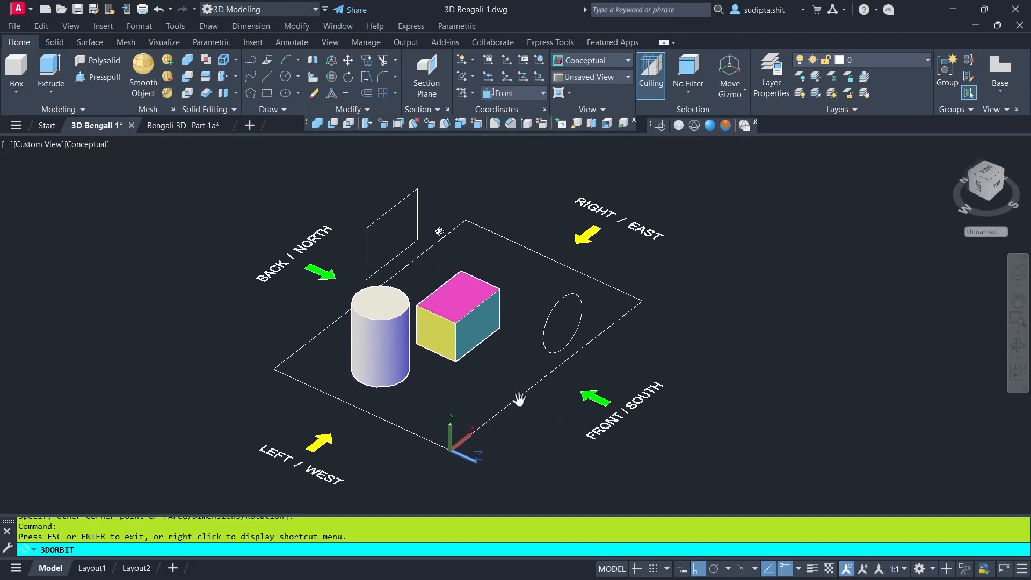
key(Escape)
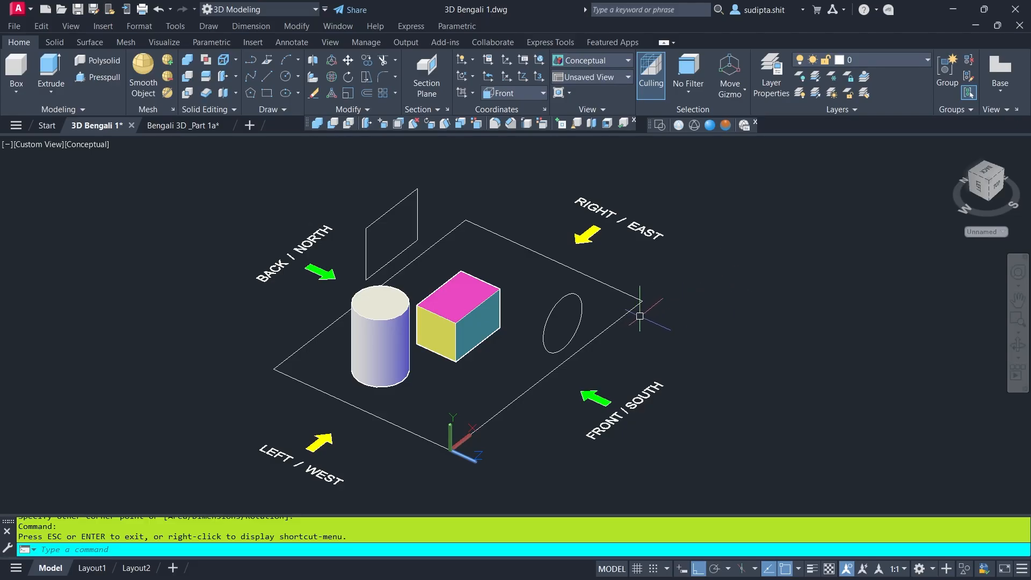
click(417, 236)
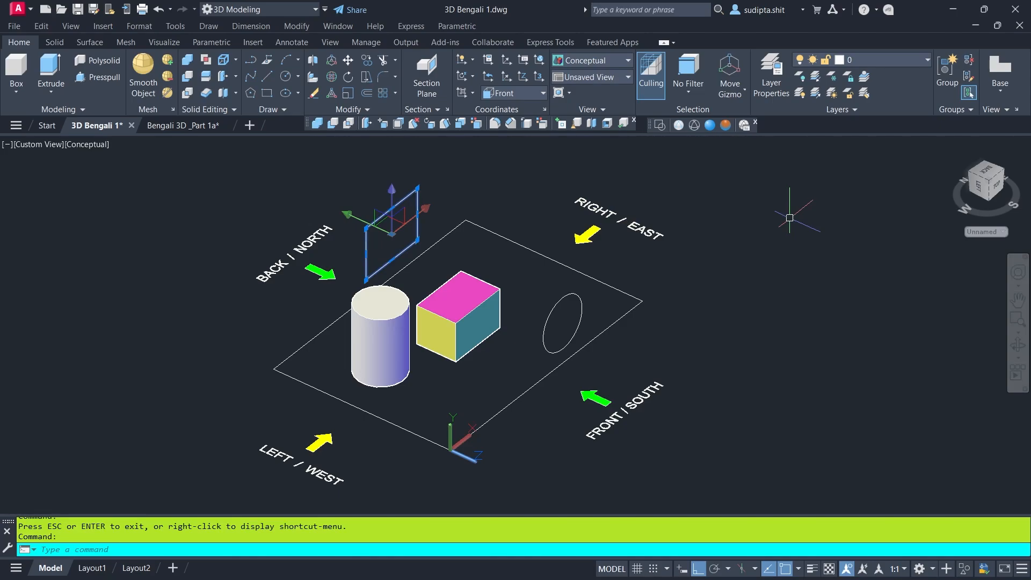
key(Delete)
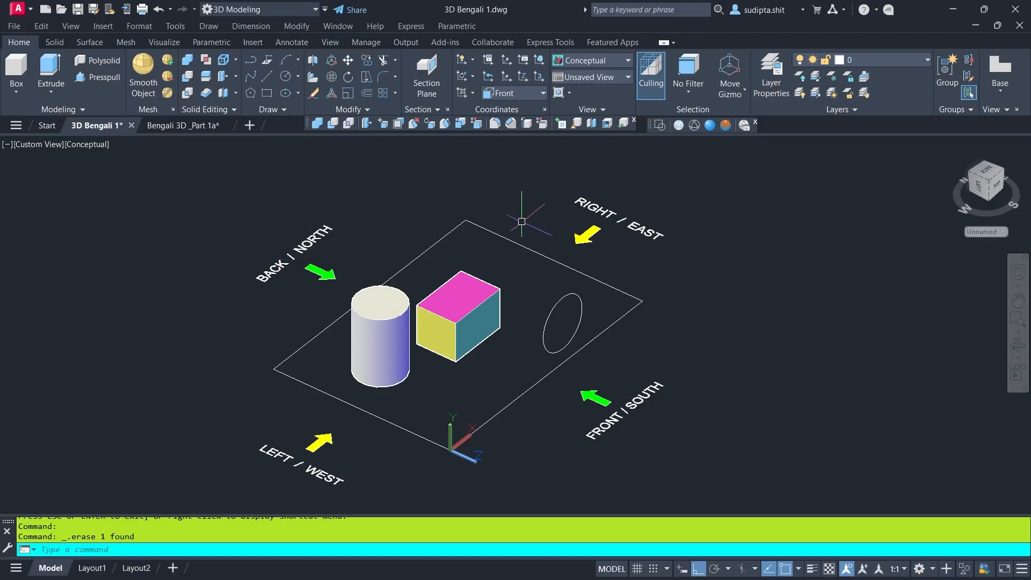
Draw a short line along the X axis from the base outline's RIGHT / EAST edge toward the inside of the base
click(267, 76)
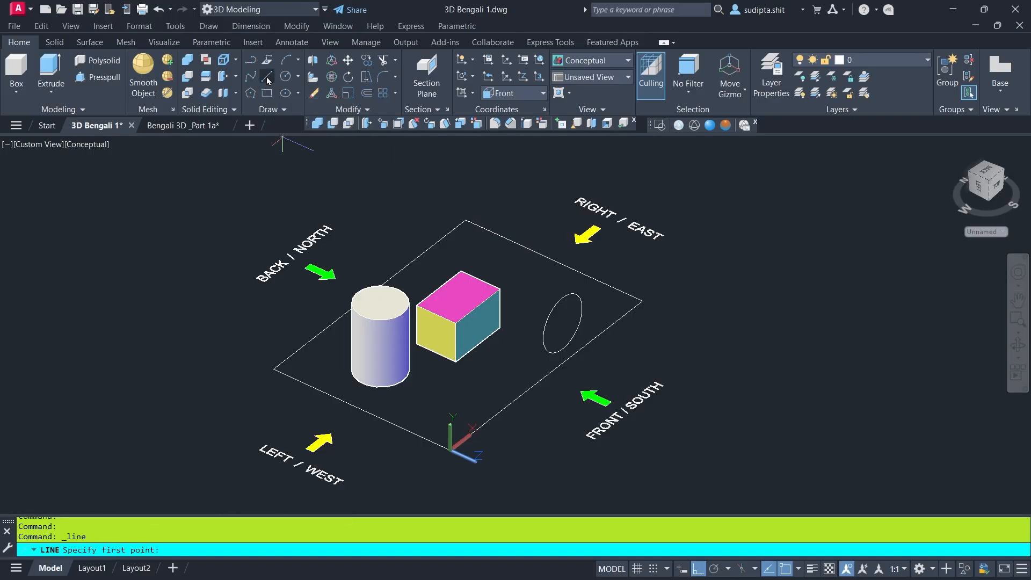
click(553, 259)
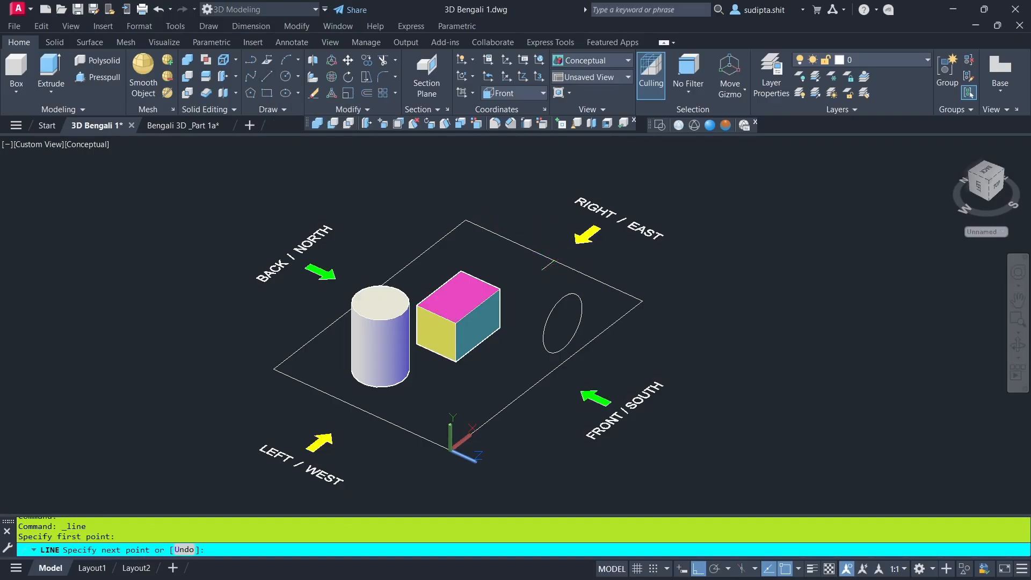
key(Return)
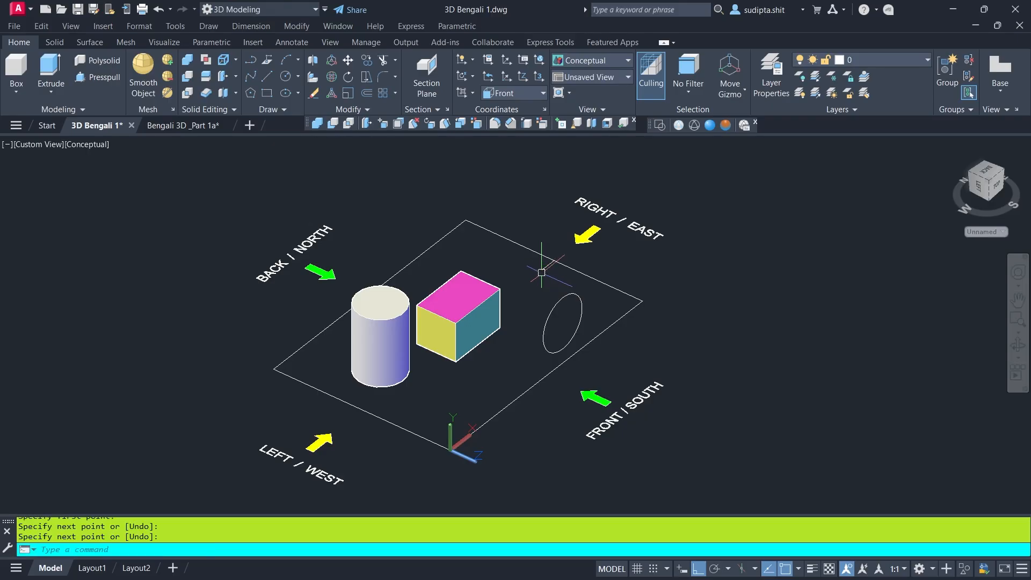
Draw an upright rectangle on the Front plane, starting from the inner endpoint of the short line
click(267, 93)
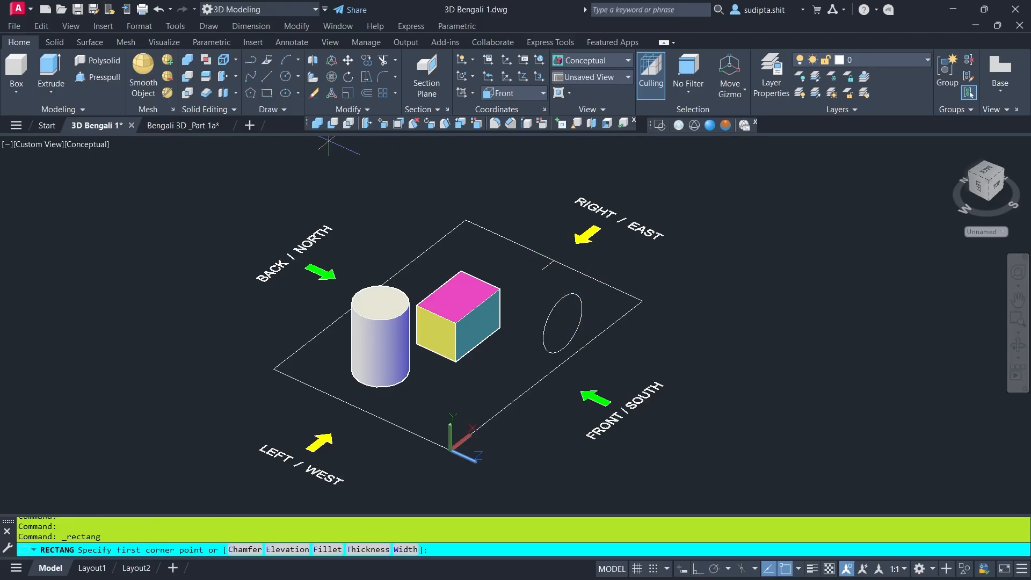
click(542, 270)
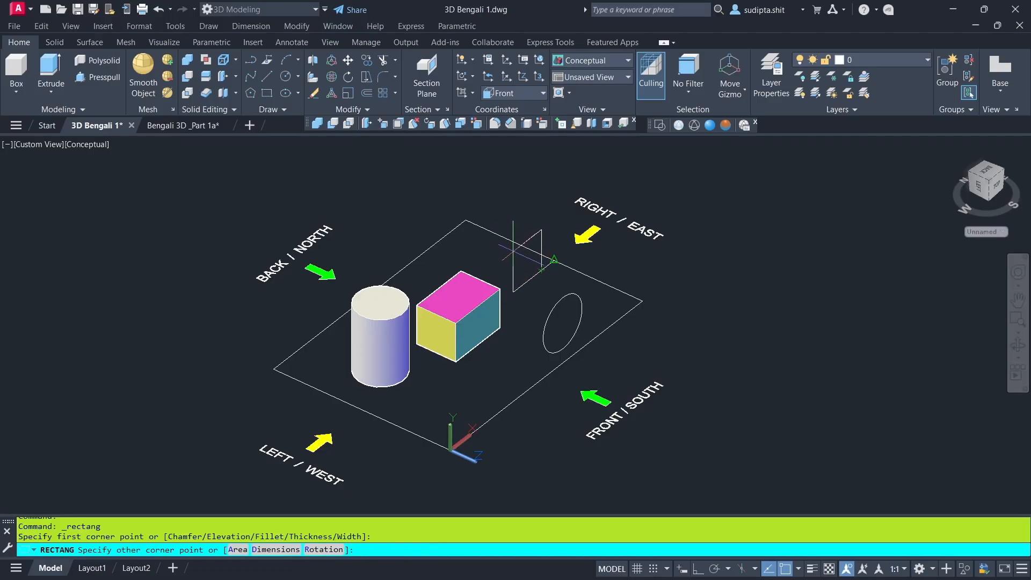
click(541, 270)
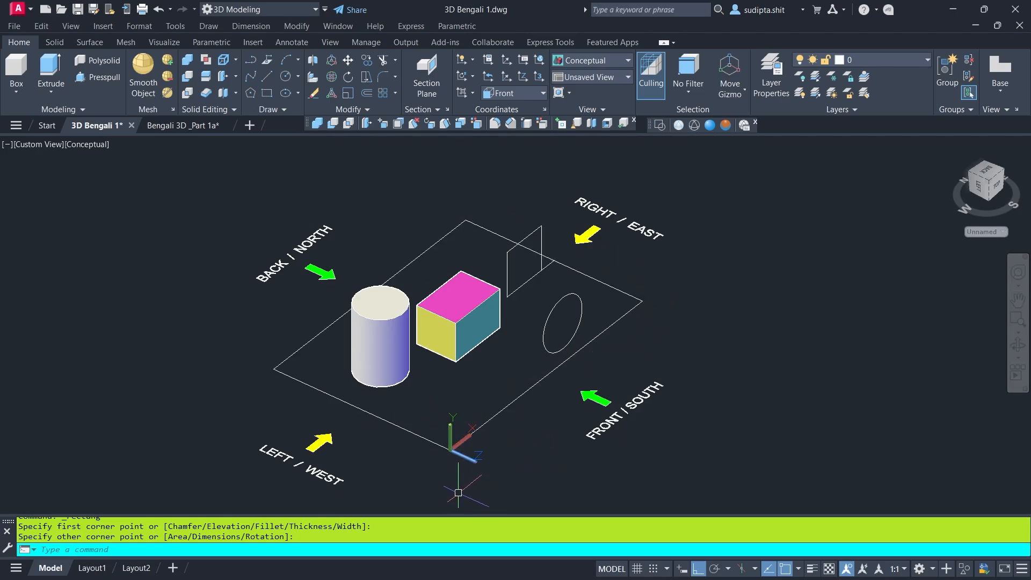
scroll(465, 480, up, 4)
scroll(471, 369, down, 5)
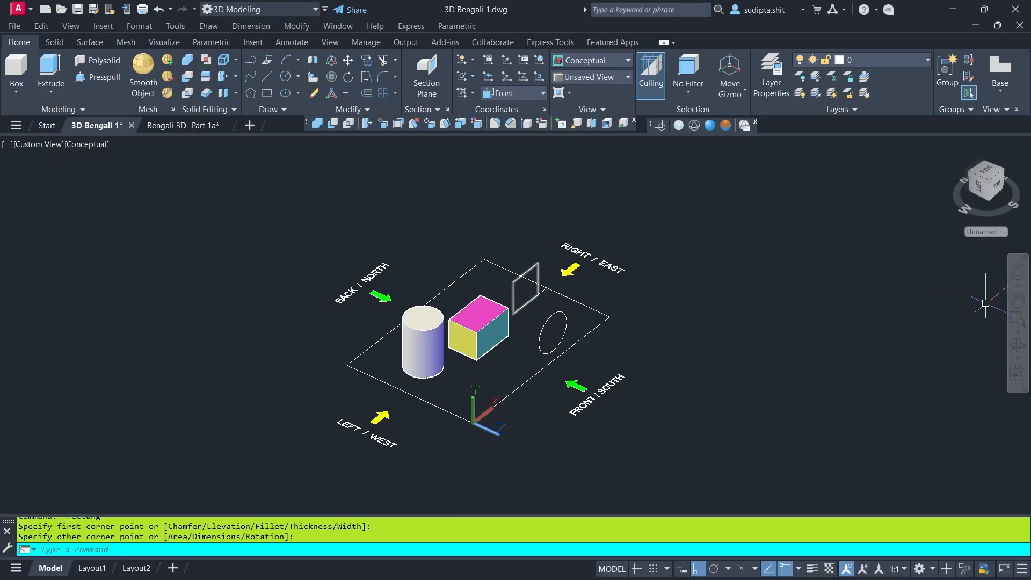
Draw a 30-unit line straight up from the base outline's corner between the RIGHT / EAST and FRONT / SOUTH sides
click(1019, 347)
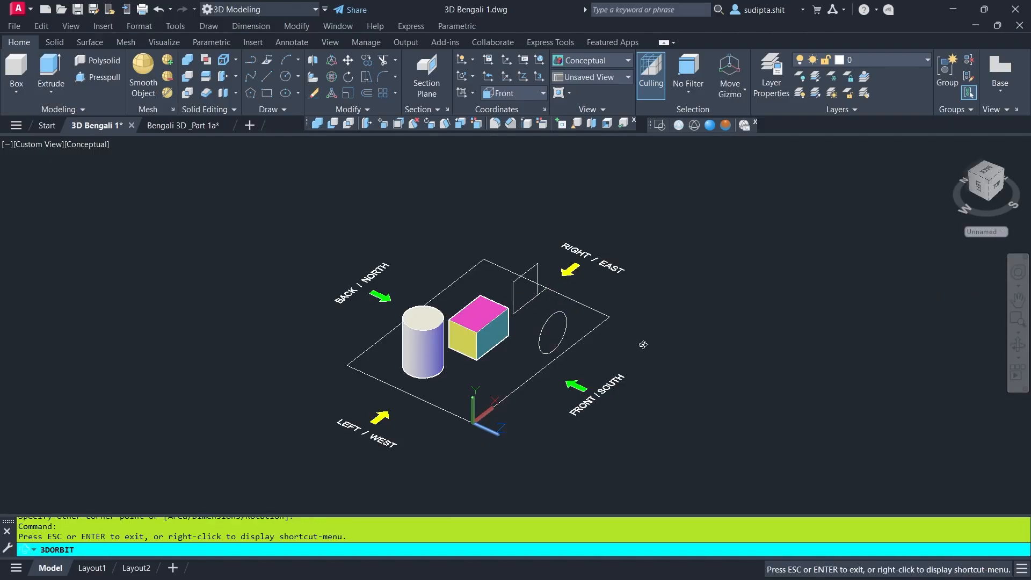
drag(642, 345, 607, 356)
scroll(565, 303, up, 1)
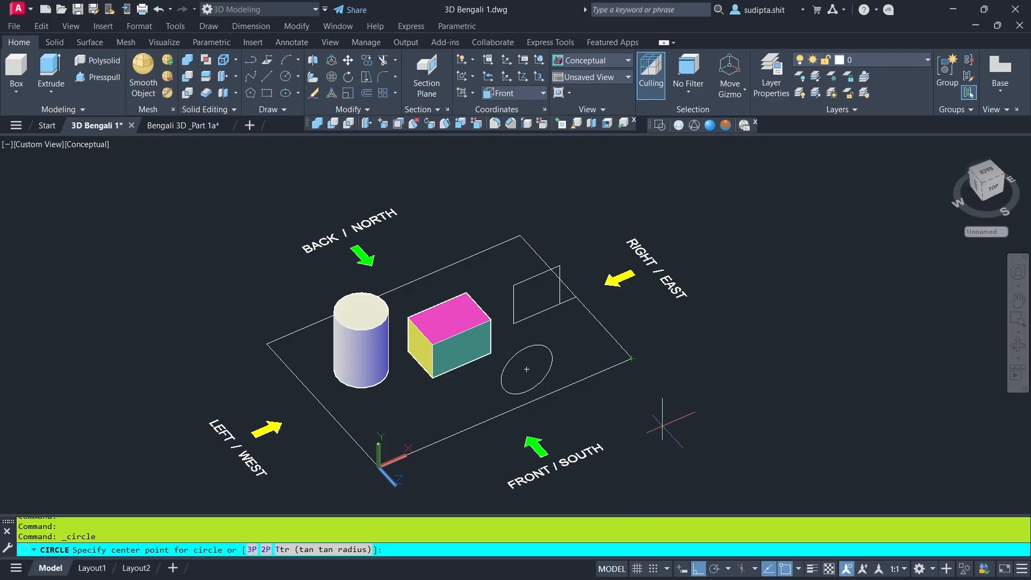
middle_drag(645, 422, 681, 400)
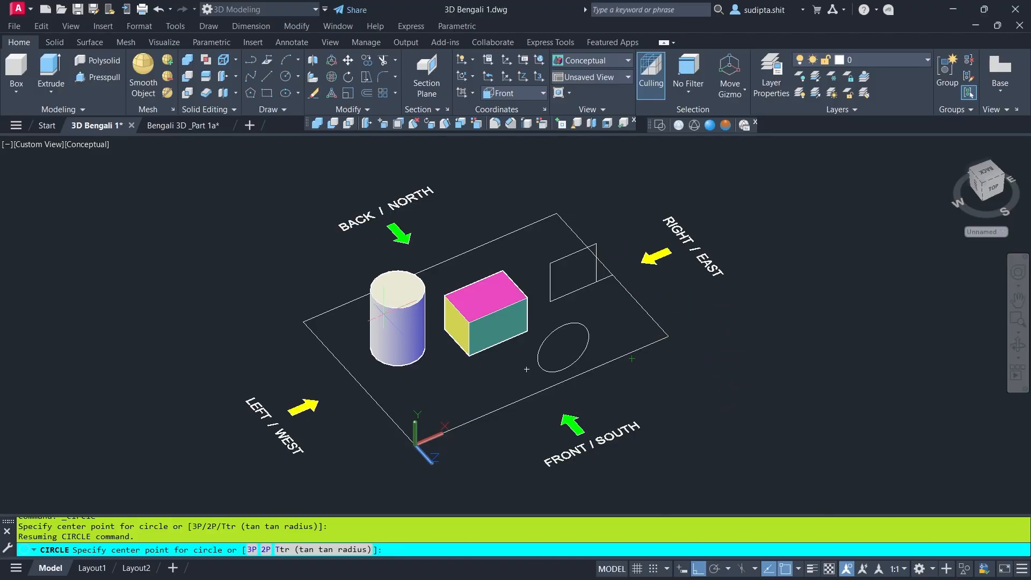
click(266, 76)
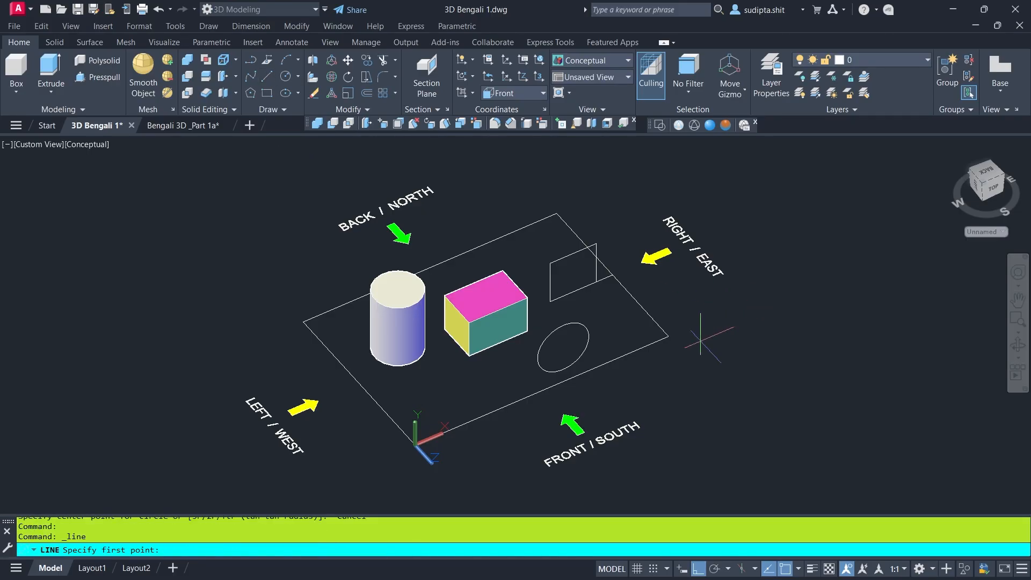
click(669, 336)
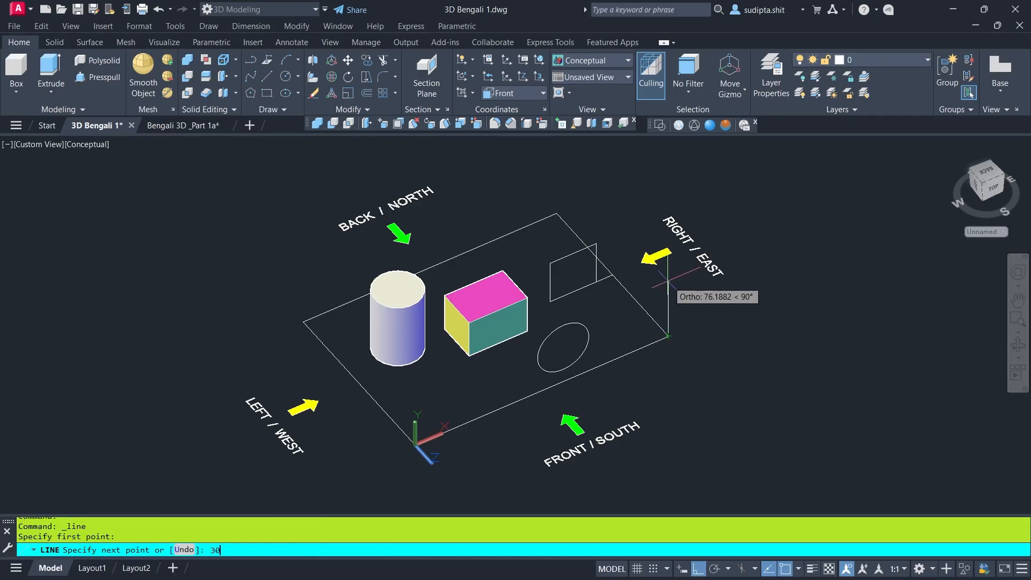
text(30)
key(Return)
key(Return)
Draw an upright circle centred on the vertical line's upper end, with its radius reaching down to the base corner
scroll(660, 333, up, 3)
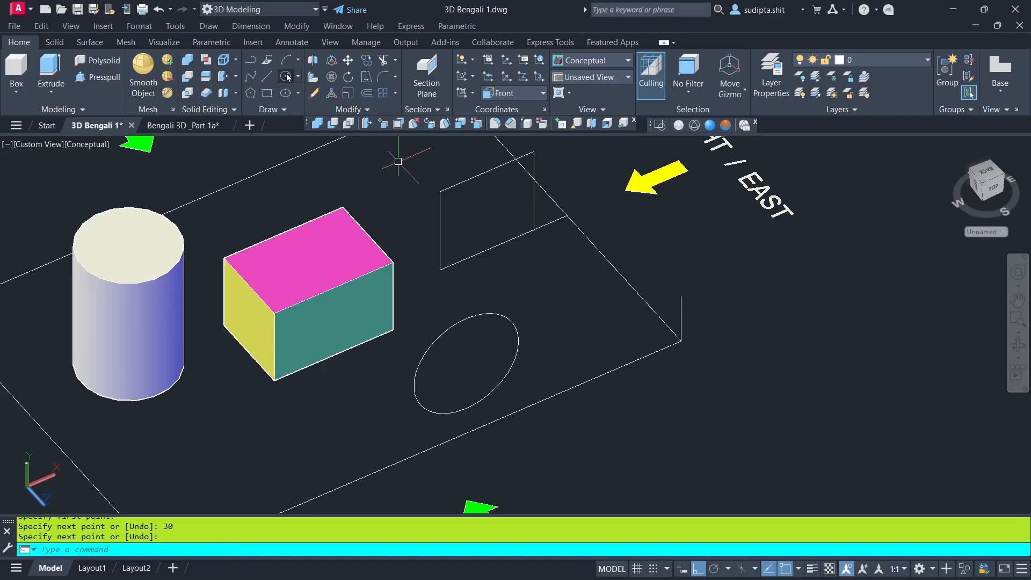
click(286, 77)
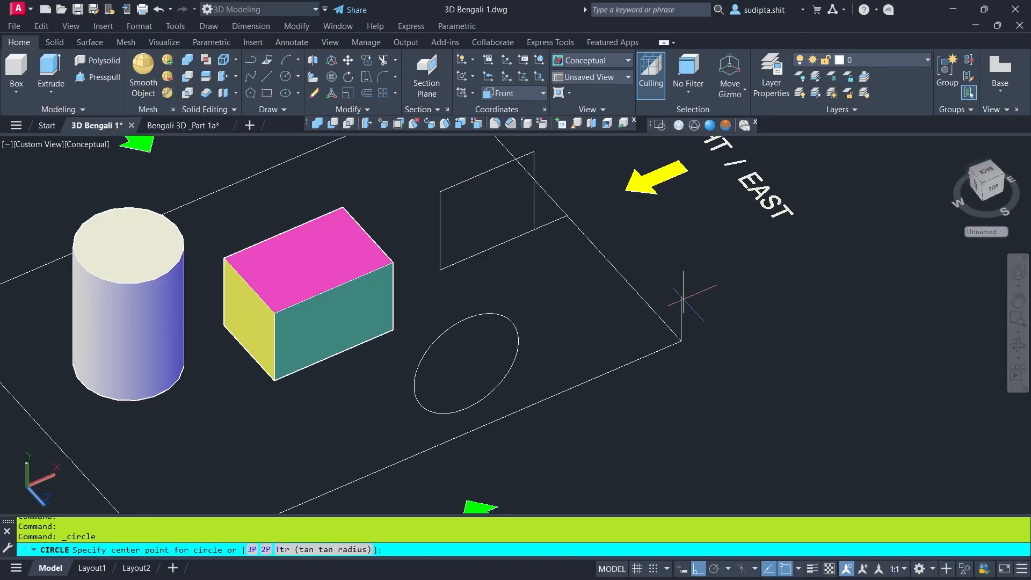
click(681, 295)
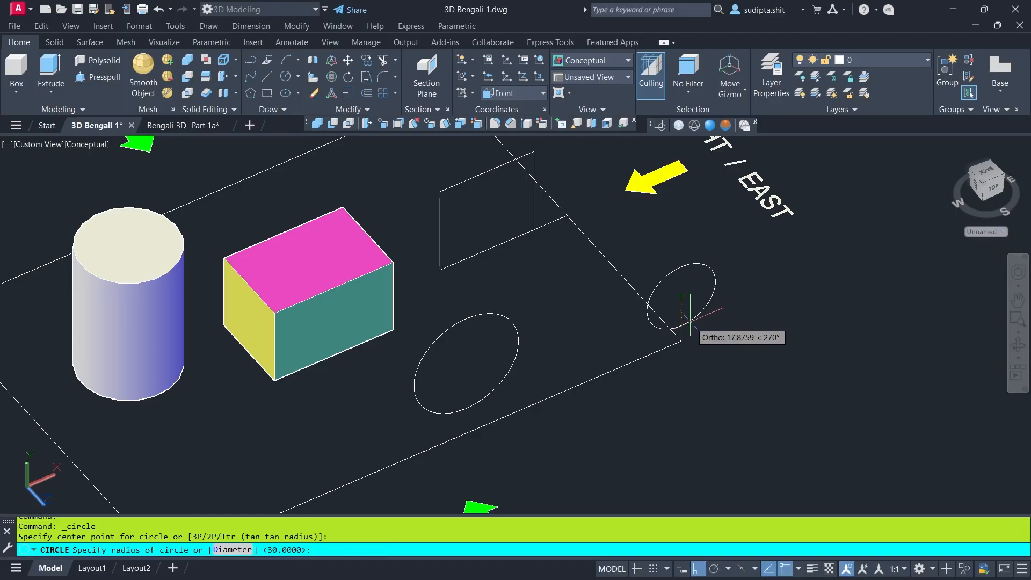
click(681, 341)
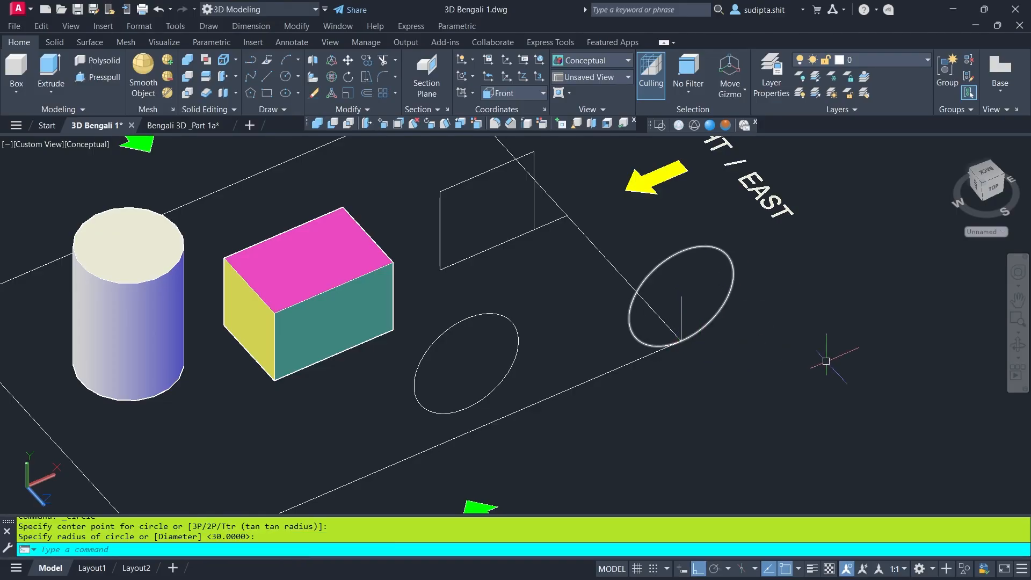
click(1017, 345)
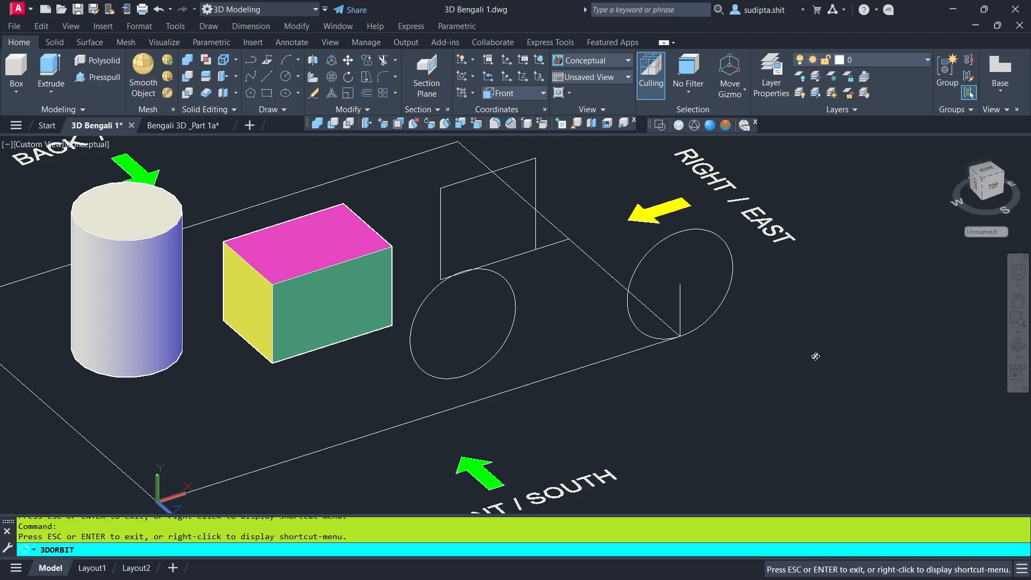
Extrude the free-standing upright circle into a horizontal cylinder running toward the BACK / NORTH side, and inspect it from another angle
drag(815, 355, 752, 342)
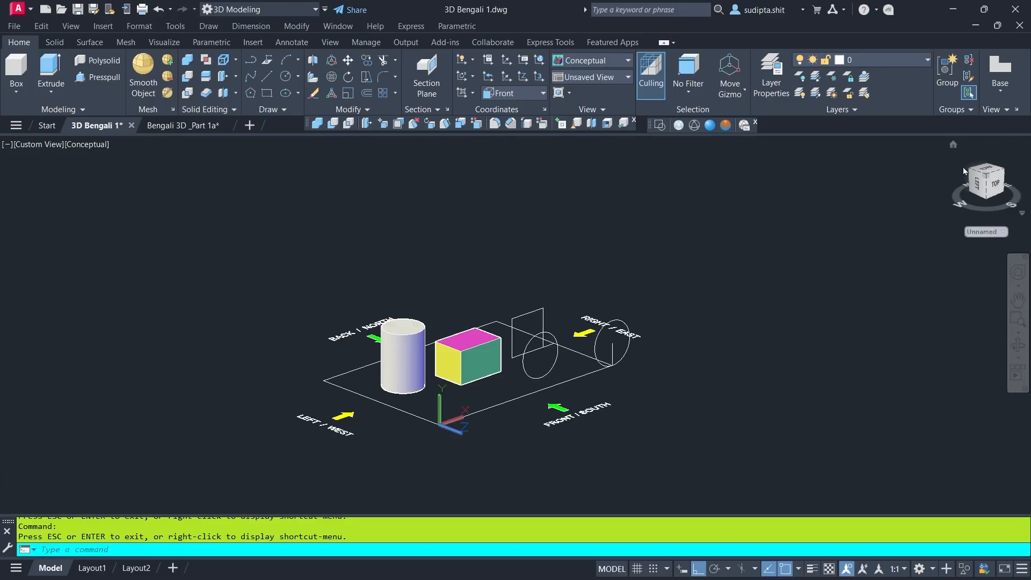
click(952, 145)
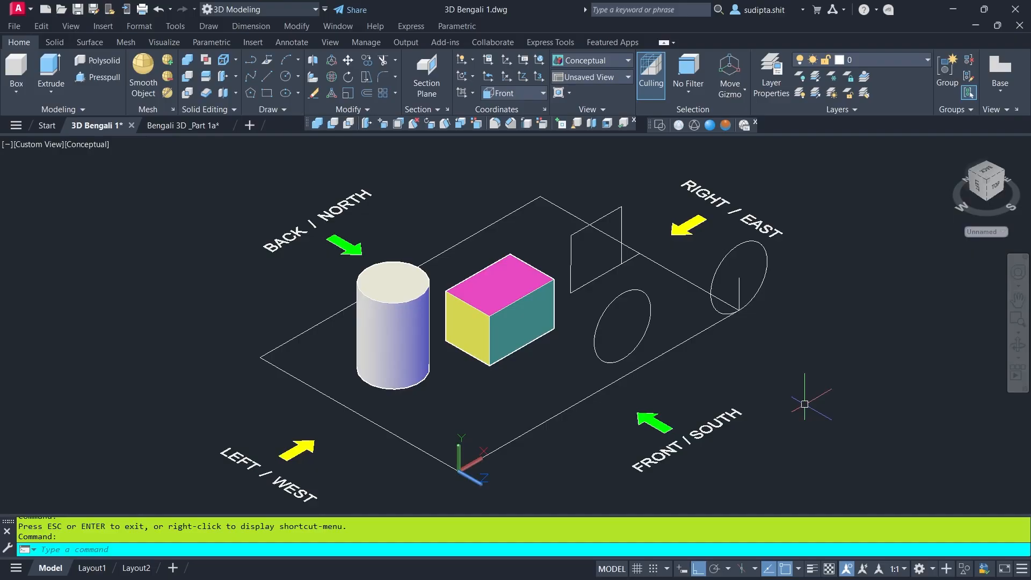
click(49, 71)
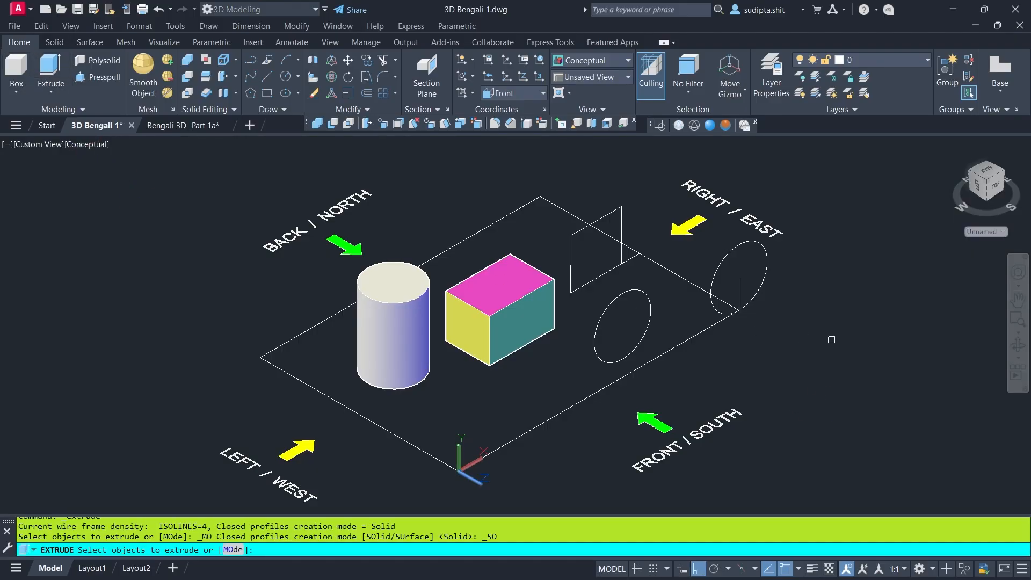
click(639, 292)
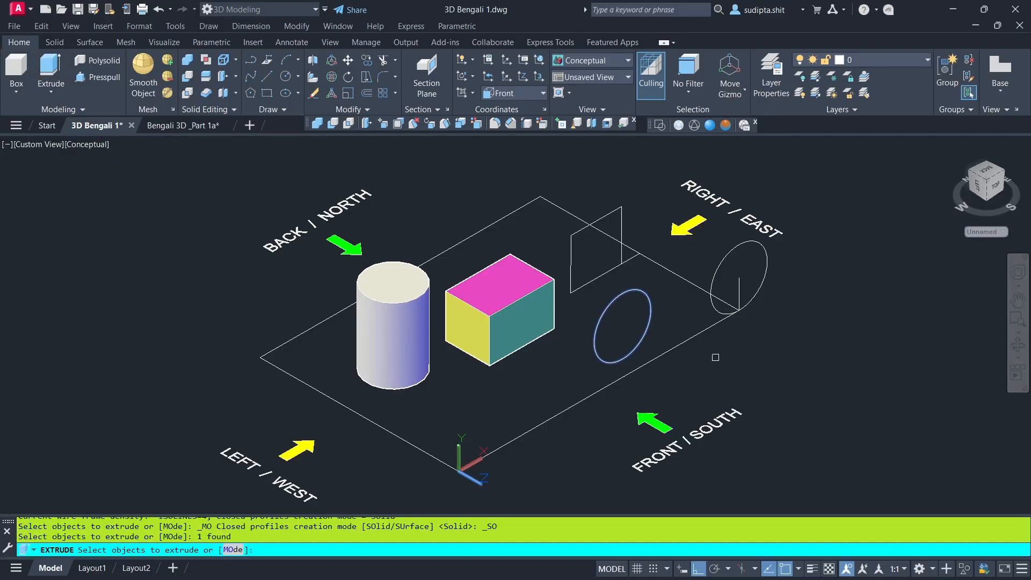
key(Return)
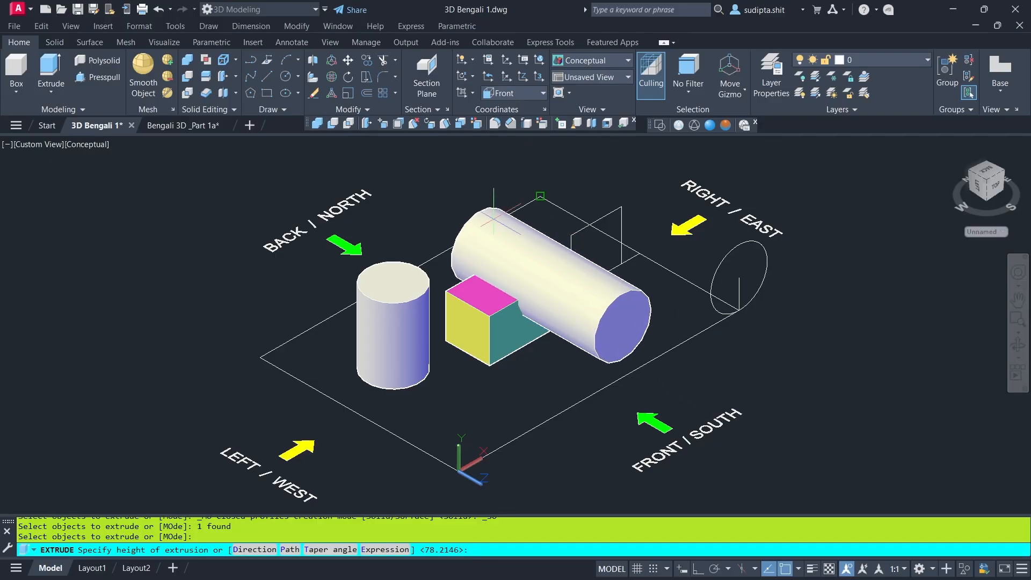
click(465, 202)
click(1017, 344)
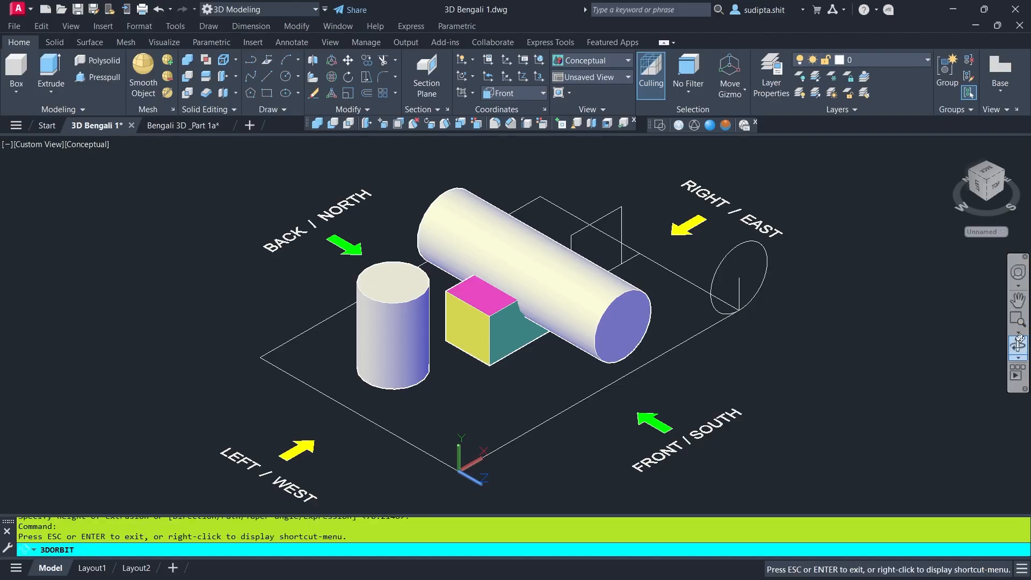
mouse_move(643, 356)
mouse_down()
mouse_move(514, 334)
mouse_move(653, 338)
mouse_up()
key(Escape)
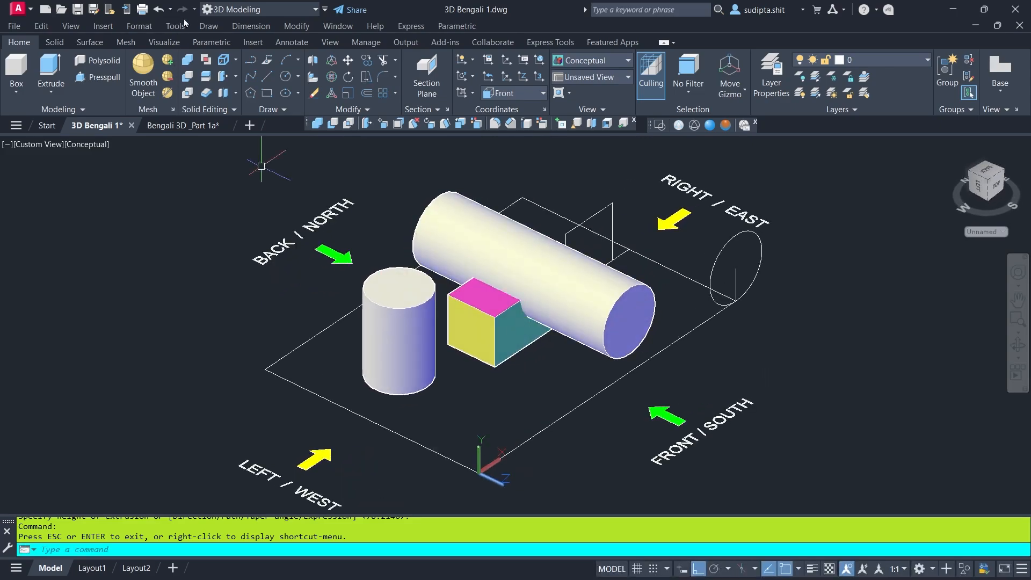
Undo the horizontal cylinder's extrusion and clear the upright circles, rectangle and vertical cylinder from the base, keeping only the coloured box
click(159, 10)
click(159, 10)
click(159, 10)
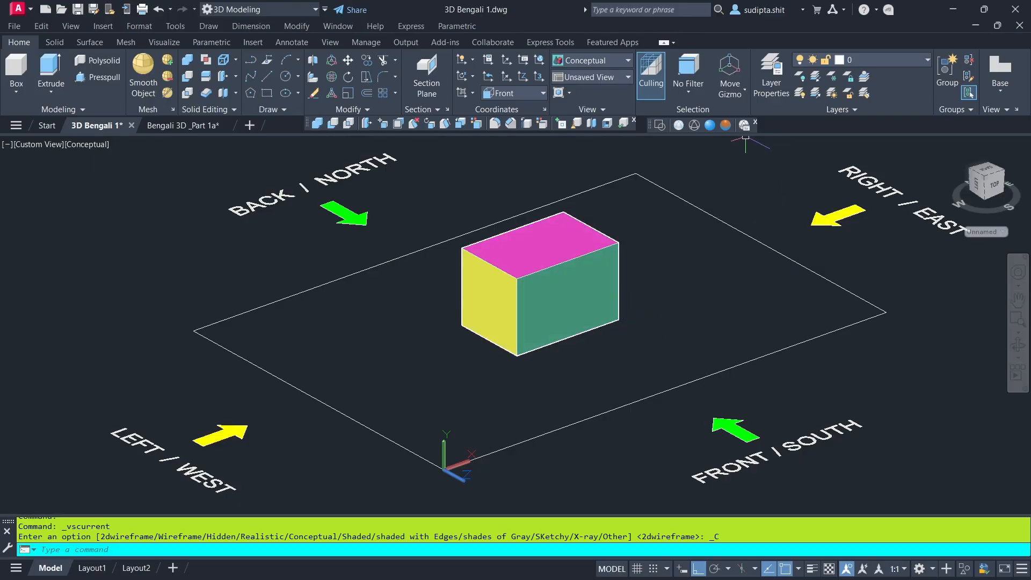
Switch to the 2D Wireframe visual style and draw a diagonal line between opposite corners of the box's FRONT / SOUTH face
click(660, 126)
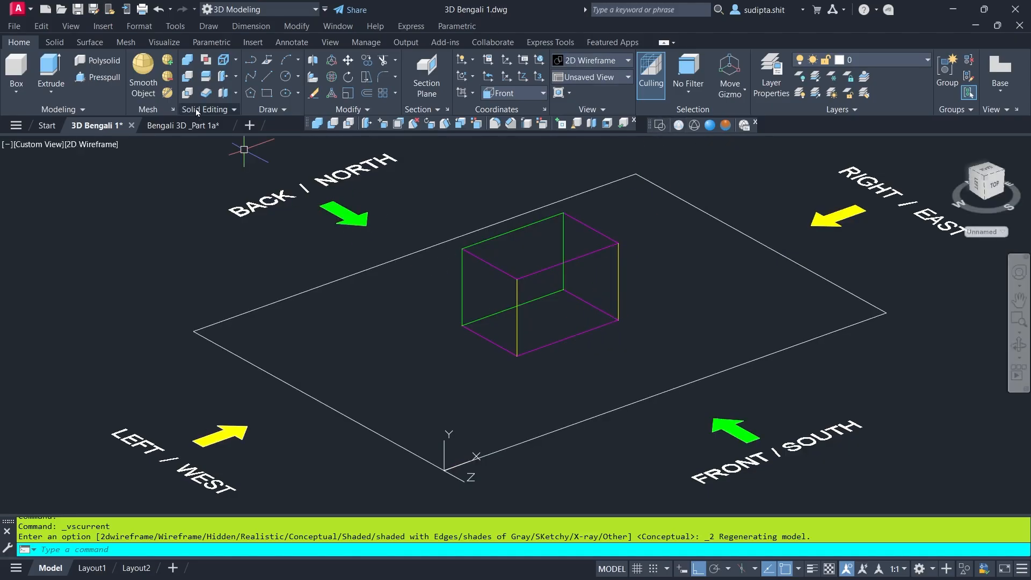
click(267, 78)
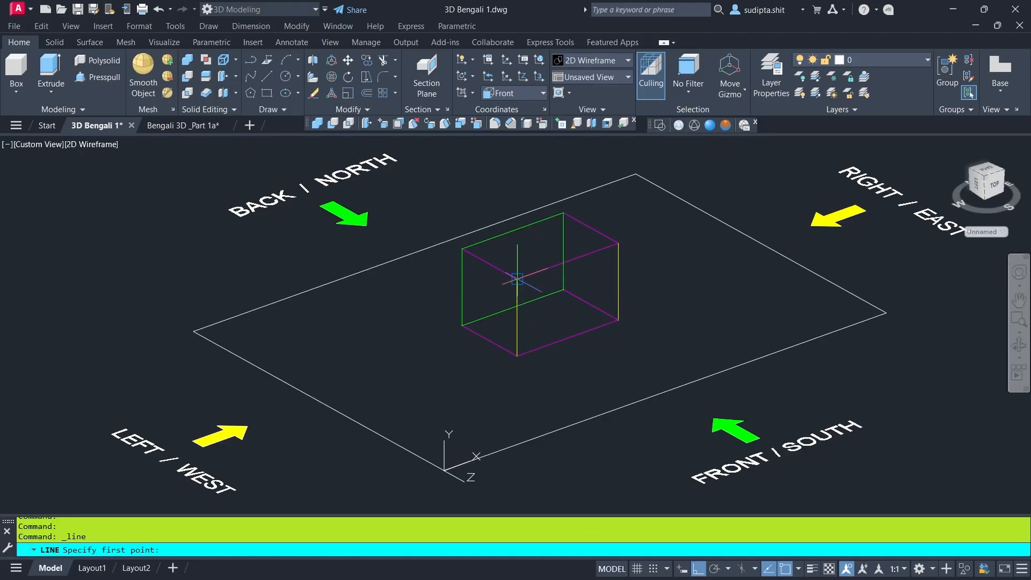
click(517, 279)
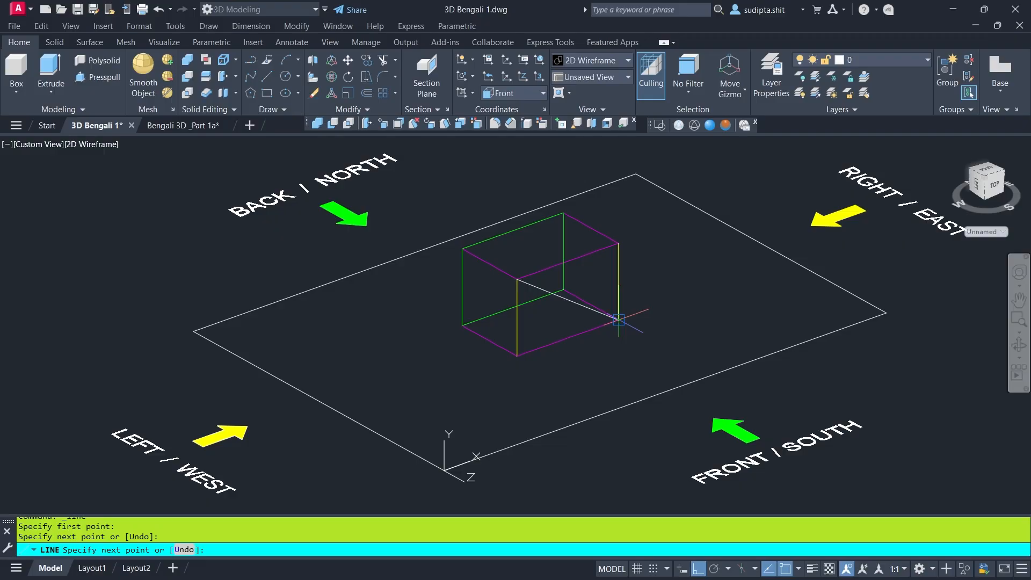
click(619, 320)
key(Return)
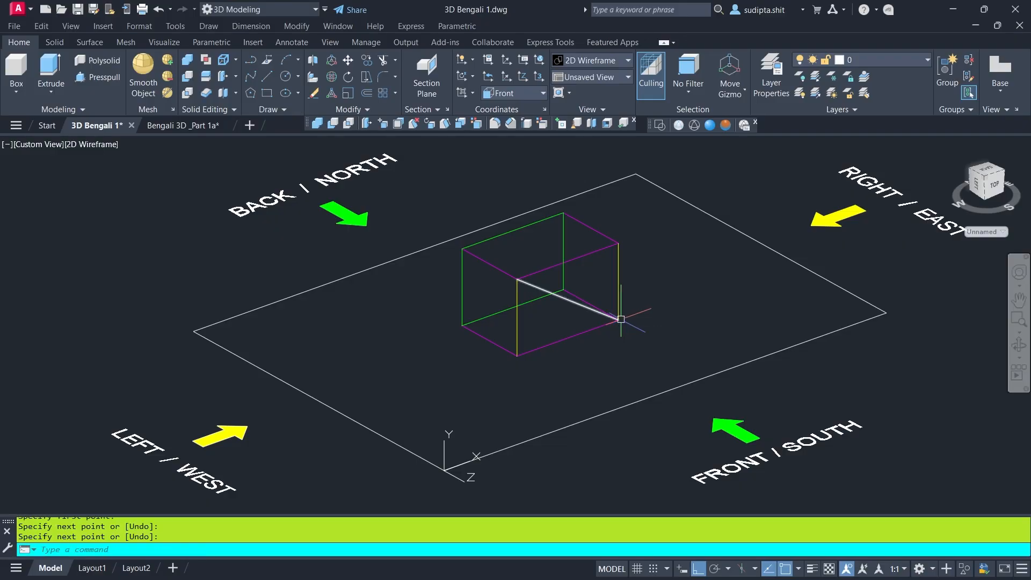
Draw a circle with radius 20 on the box's front face, centred on the midpoint of the diagonal line
click(284, 76)
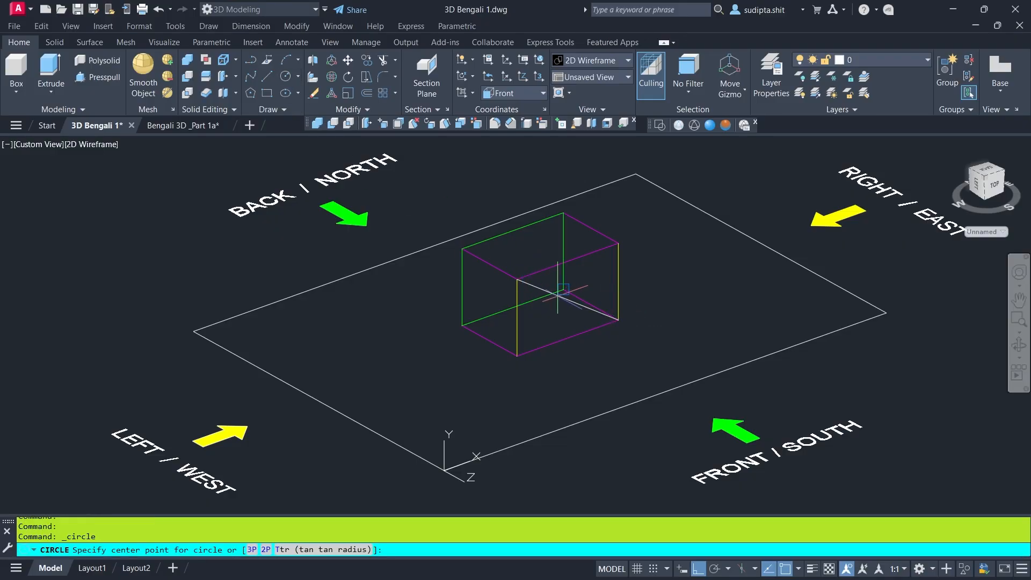
scroll(558, 295, up, 5)
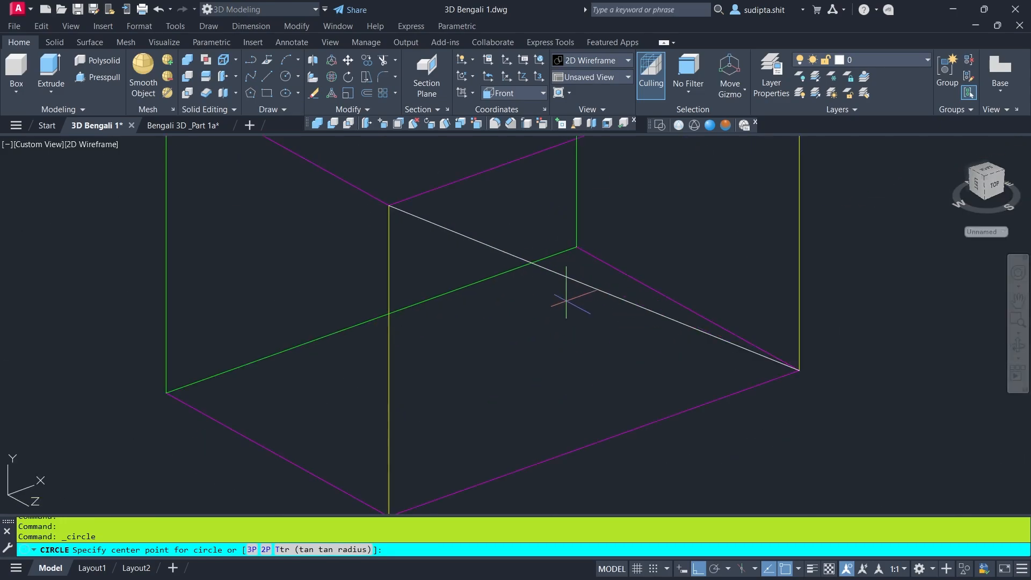
click(594, 287)
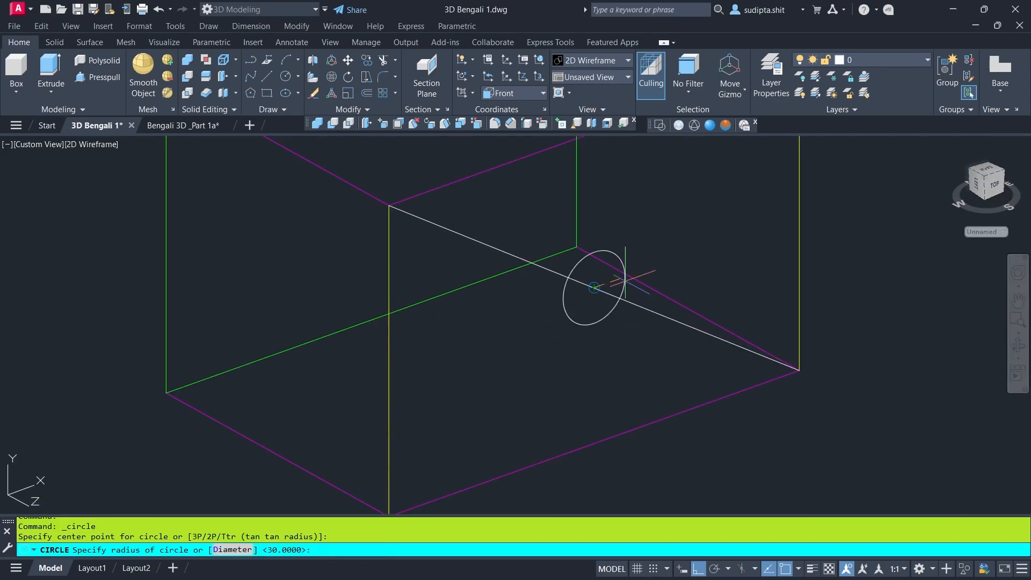
scroll(681, 256, down, 2)
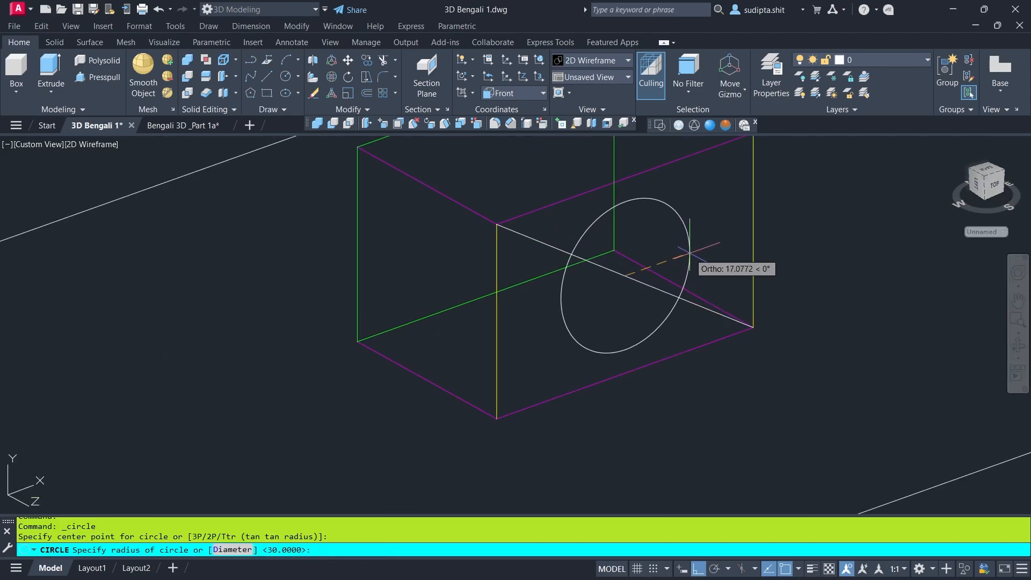
key(Return)
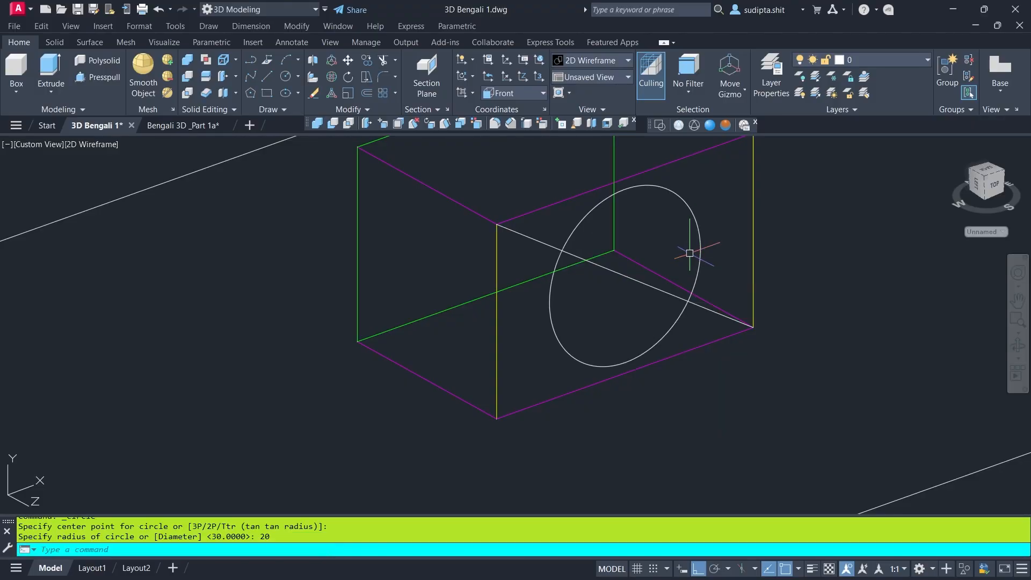
Erase the diagonal line and the circle from the box's front face
scroll(671, 258, down, 4)
click(636, 262)
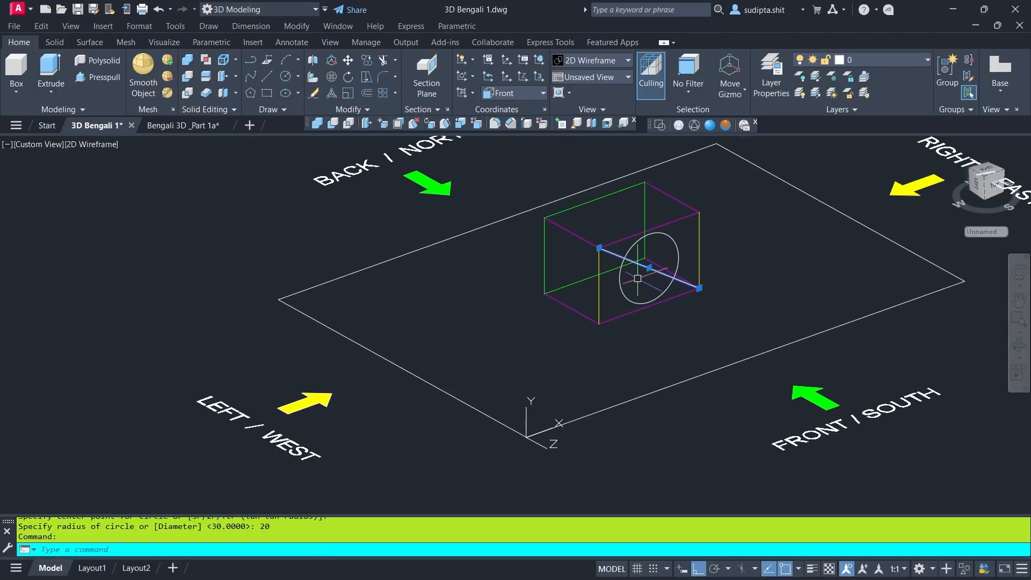
click(621, 284)
key(Delete)
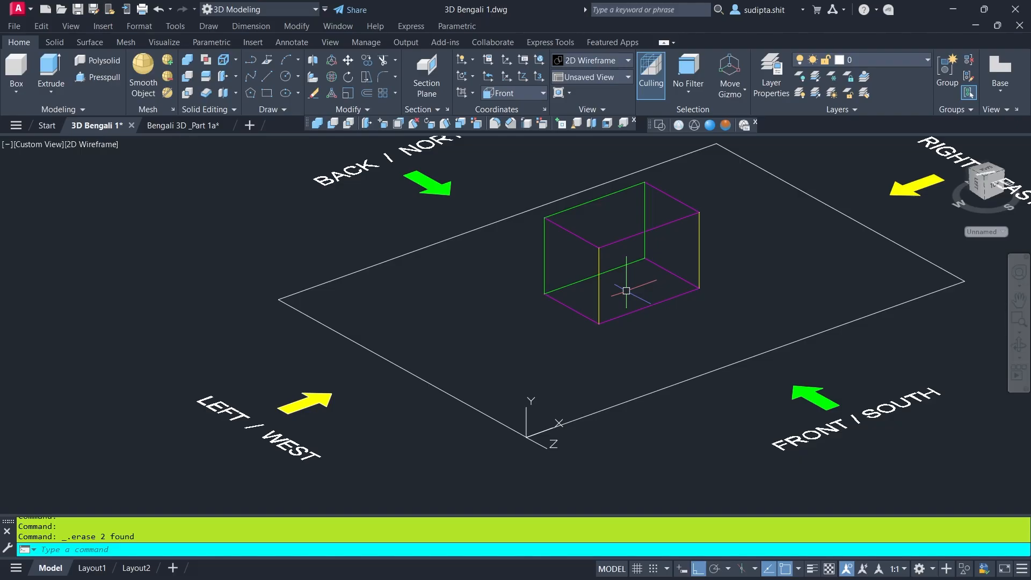
Add the Dynamic UCS and 3D Object Snap toggles to the status bar, with 3D Object Snap off and Dynamic UCS on
click(1024, 570)
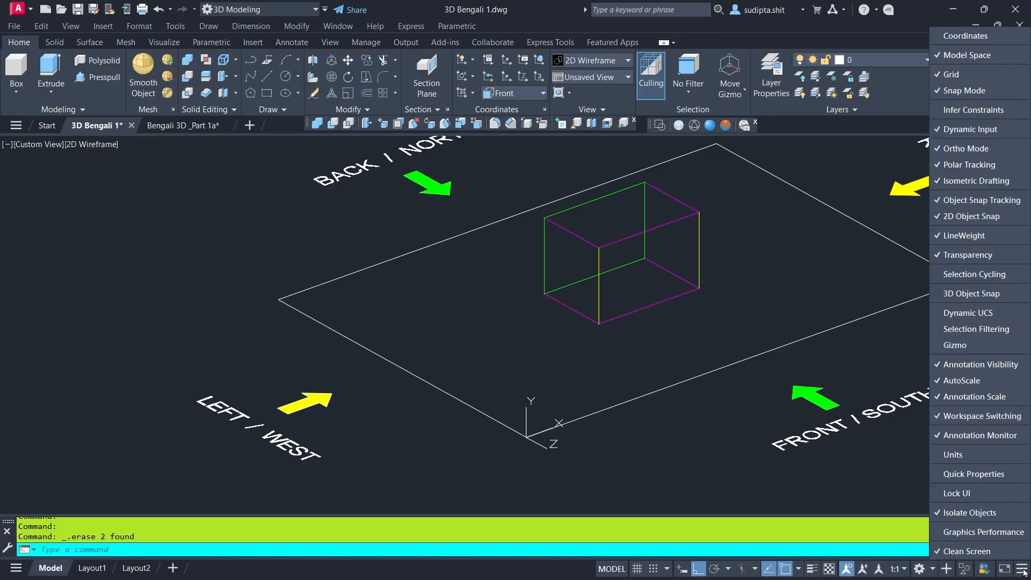
click(943, 313)
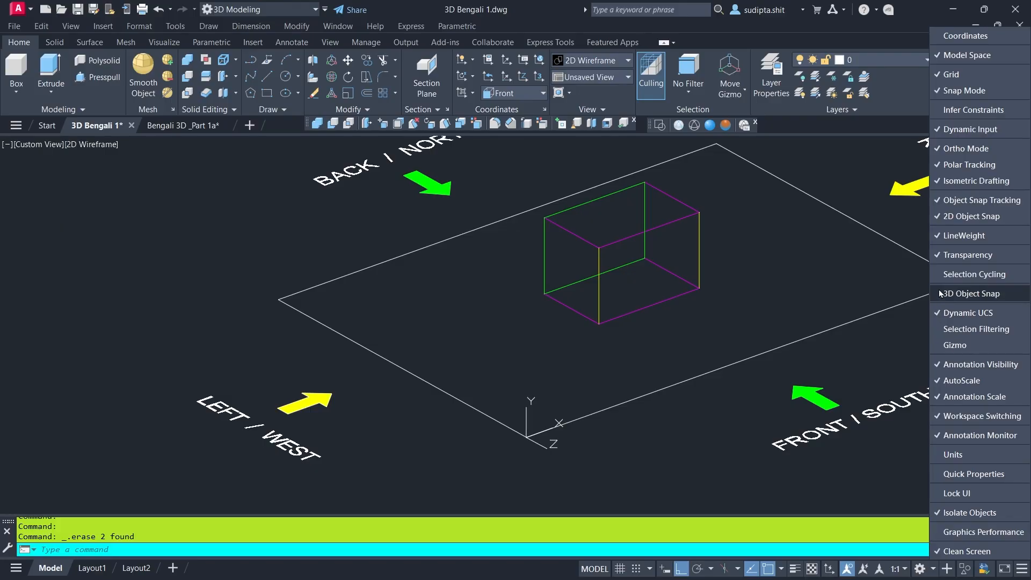
click(939, 294)
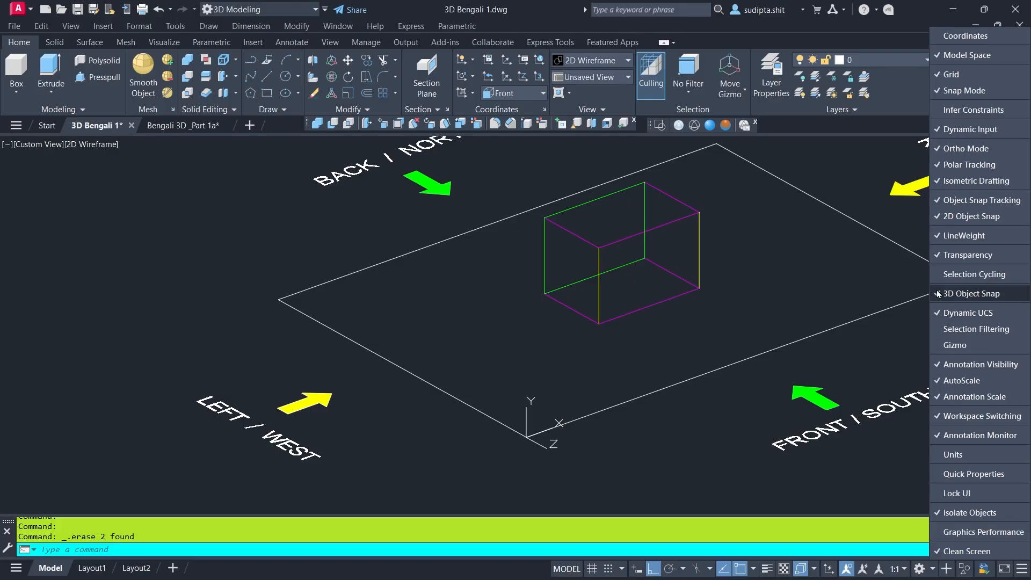
click(875, 360)
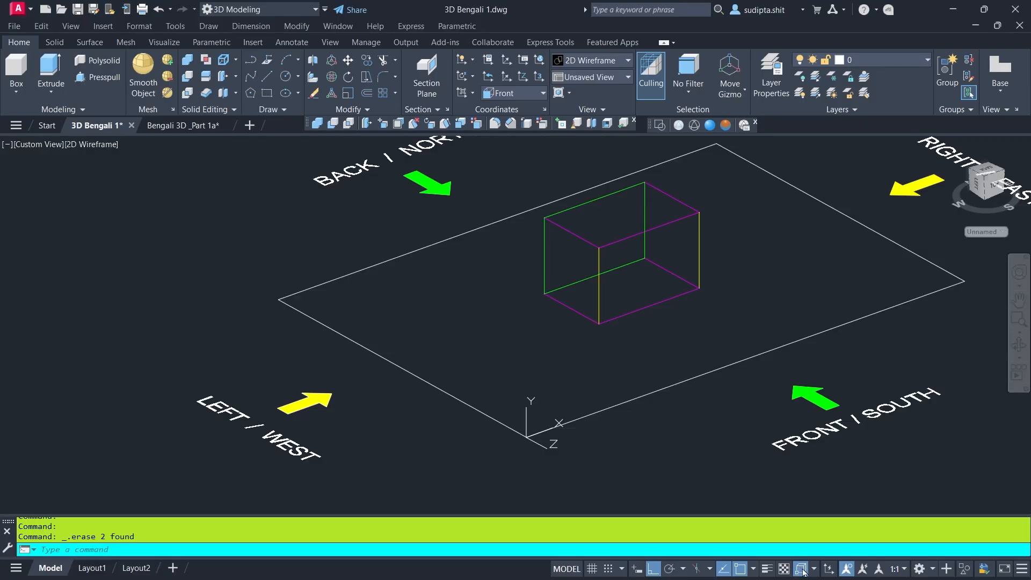
click(801, 568)
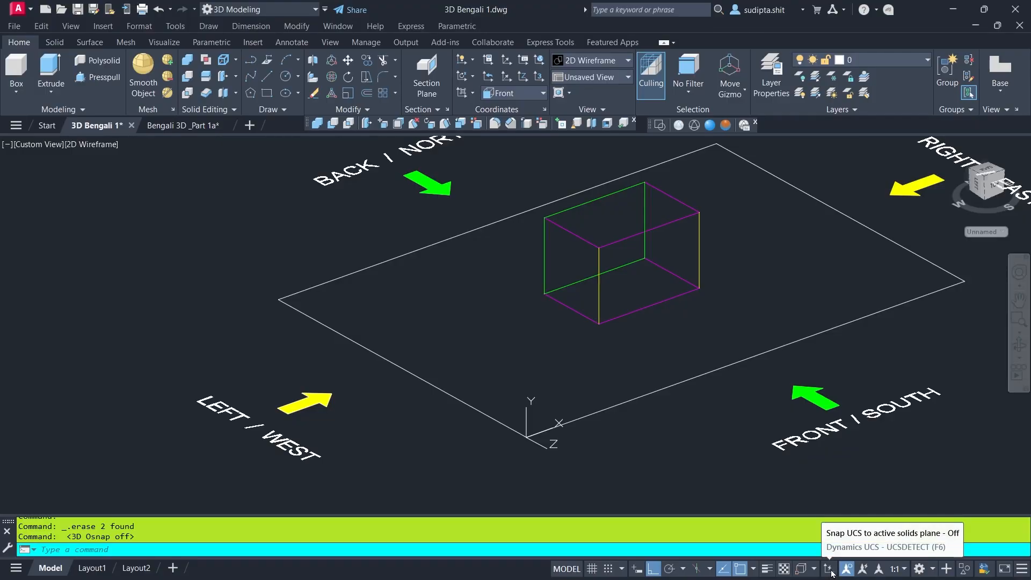
click(830, 558)
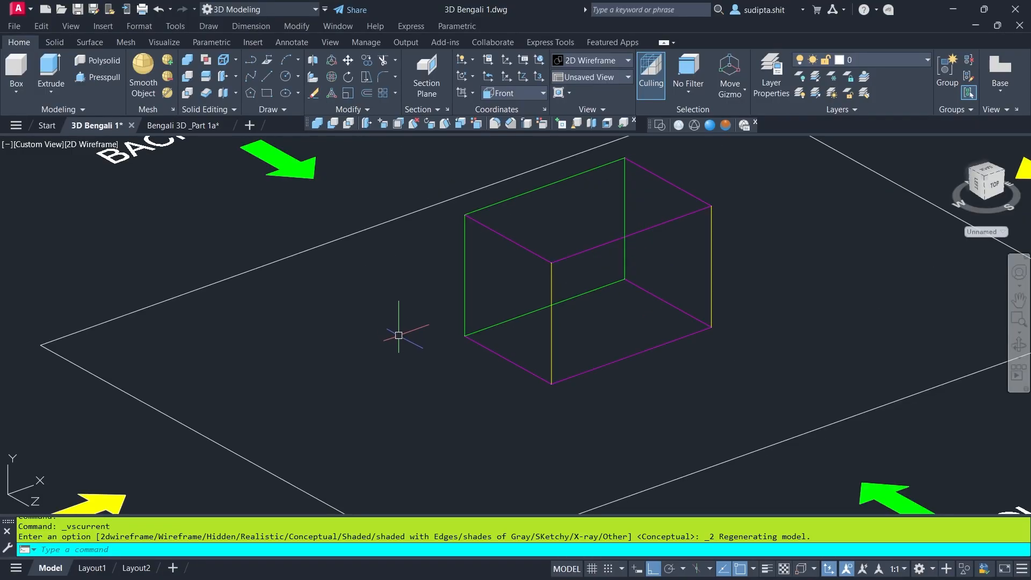
In the Conceptual visual style, draw a circle with a radius of about 11.6 near the middle of the box's front face
click(285, 76)
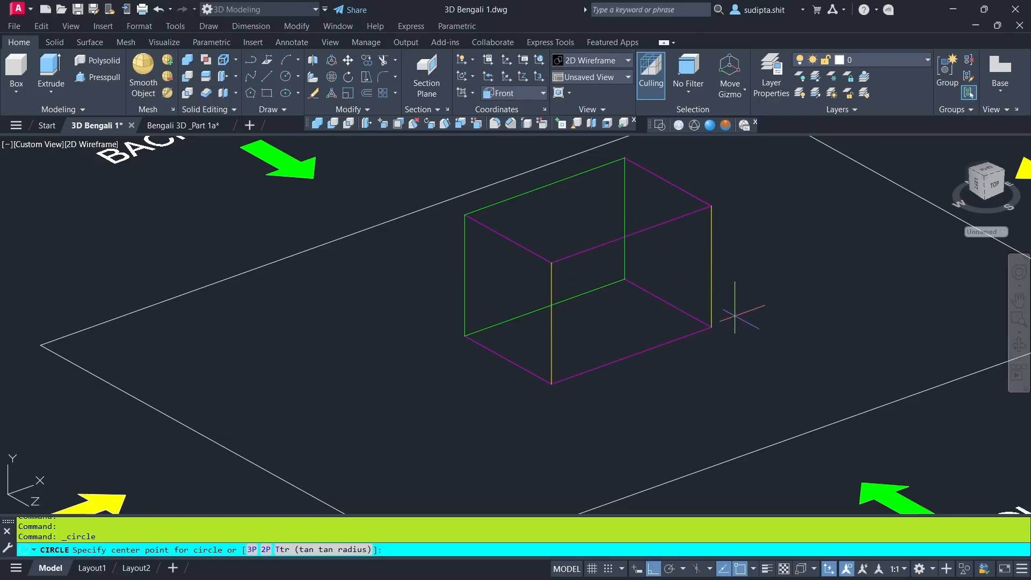
click(729, 129)
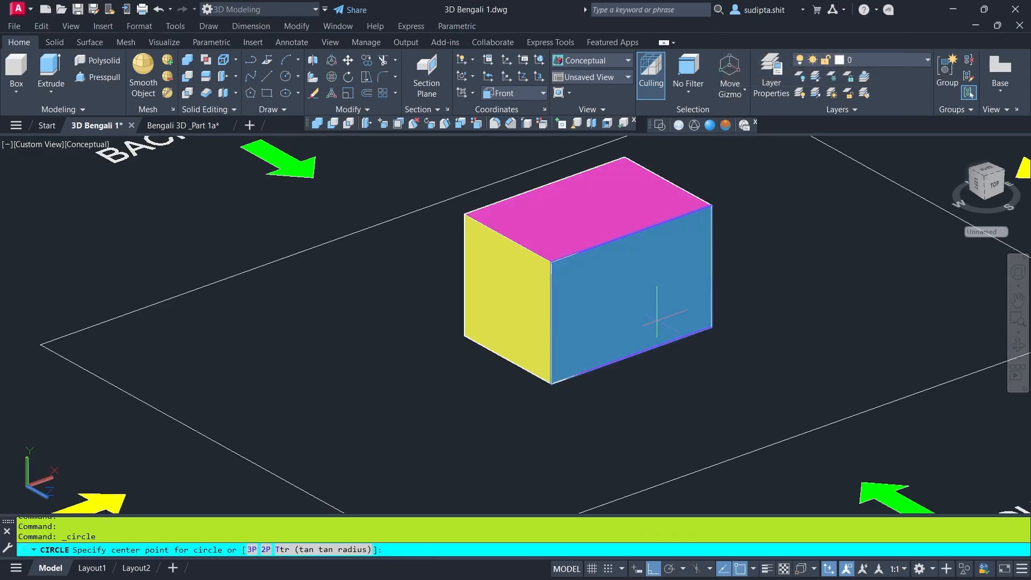
click(634, 288)
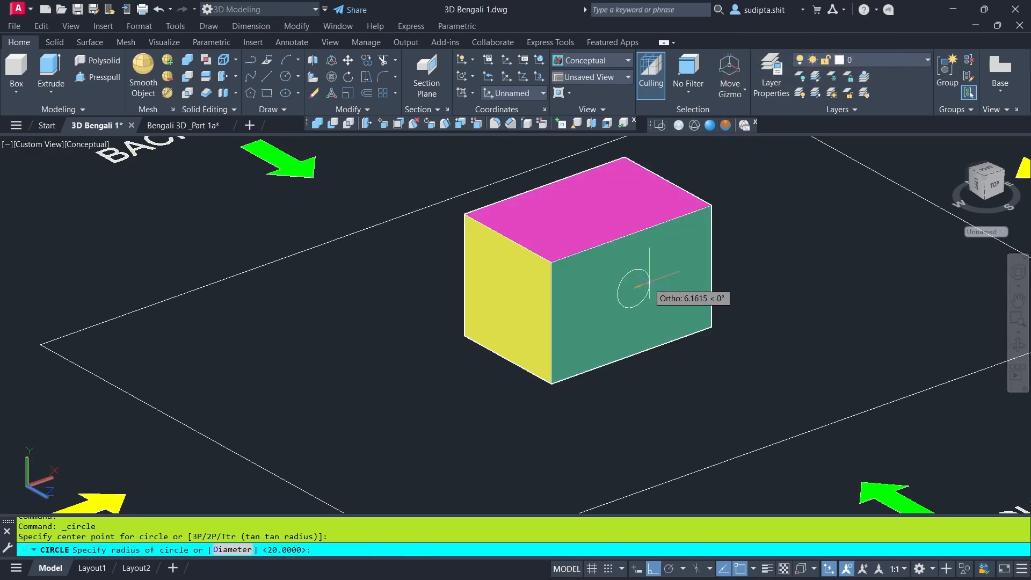
click(661, 275)
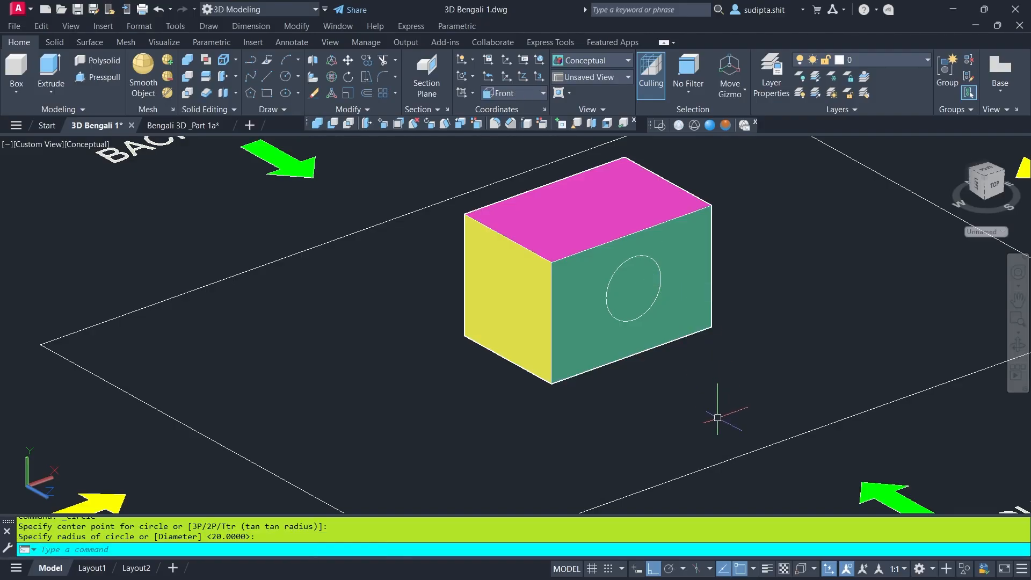
Draw a rectangle on the box's front face, beside the LEFT / WEST edge and overlapping the circle
click(267, 93)
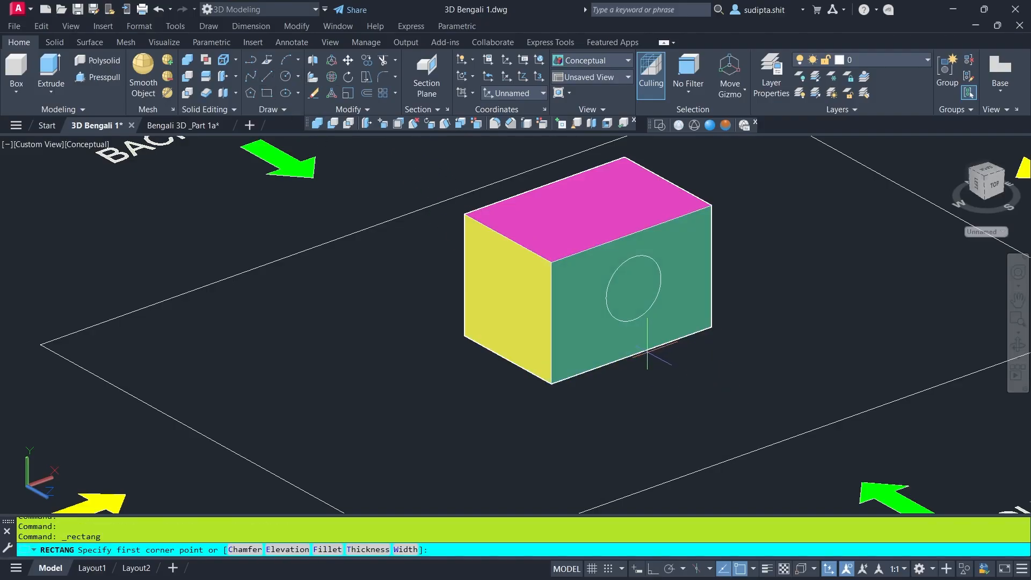
click(567, 283)
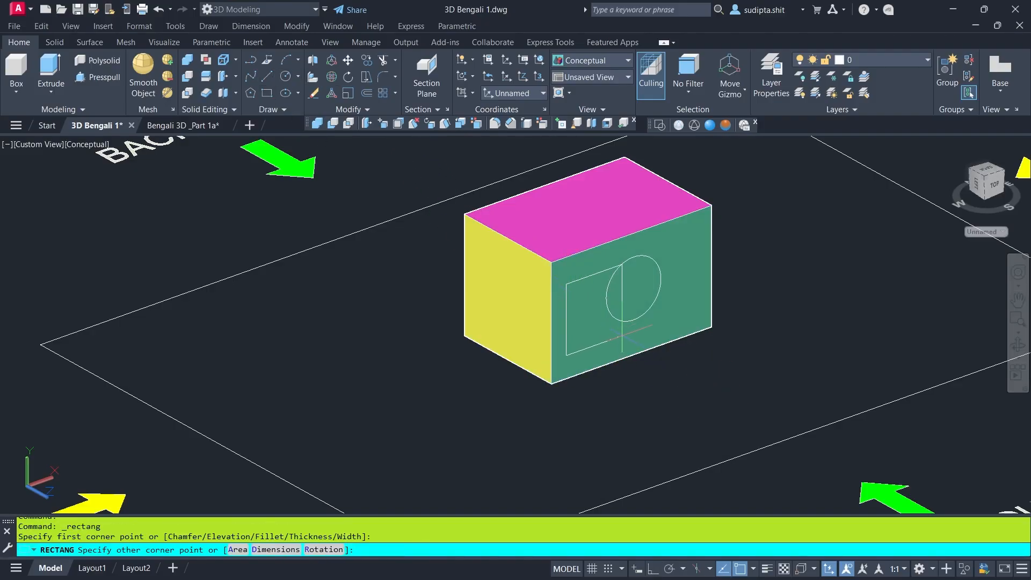
click(617, 336)
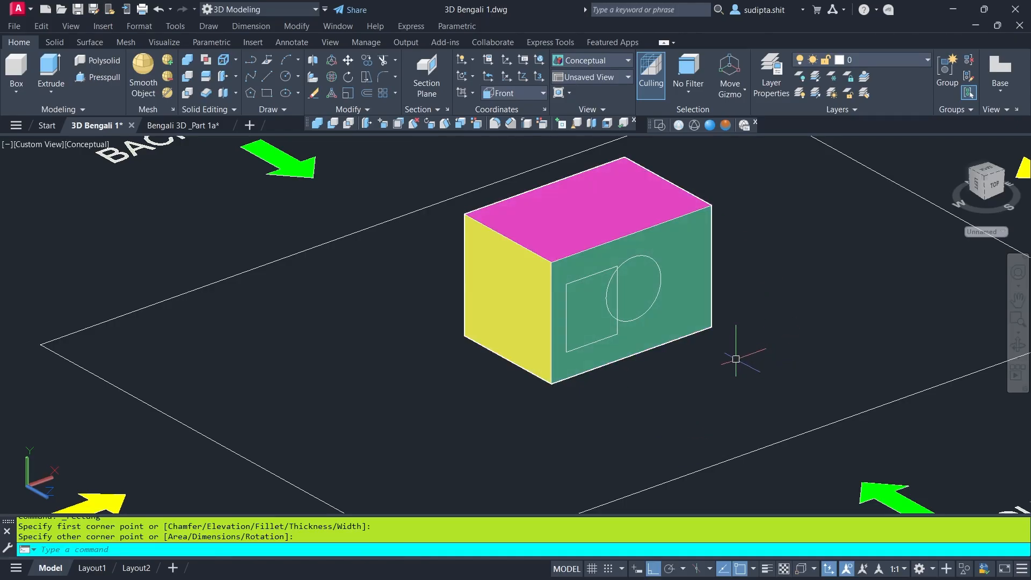
Turn Dynamic UCS off and draw a second, smaller circle over the front face's upper corner toward the RIGHT / EAST side
click(831, 568)
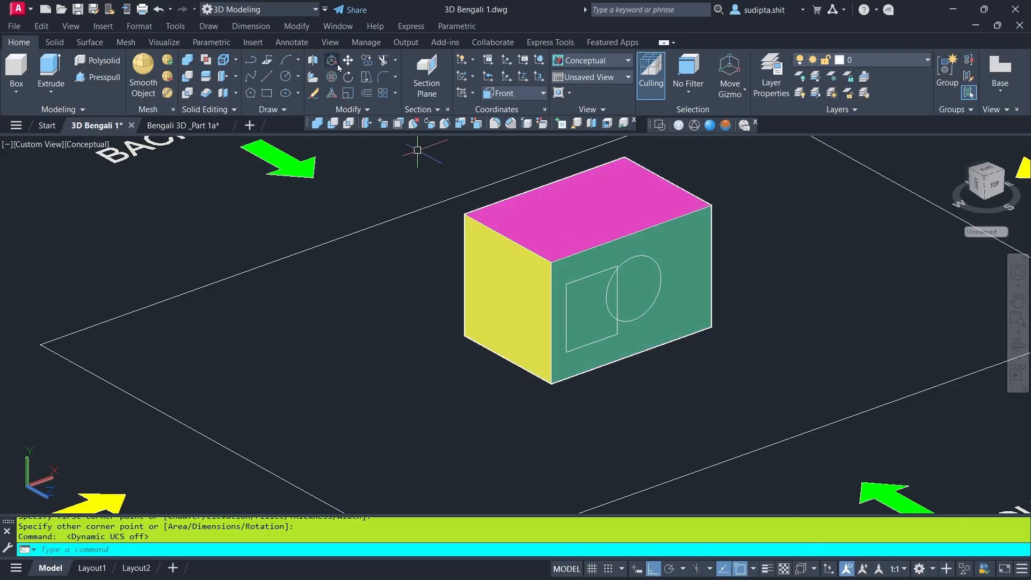
click(285, 76)
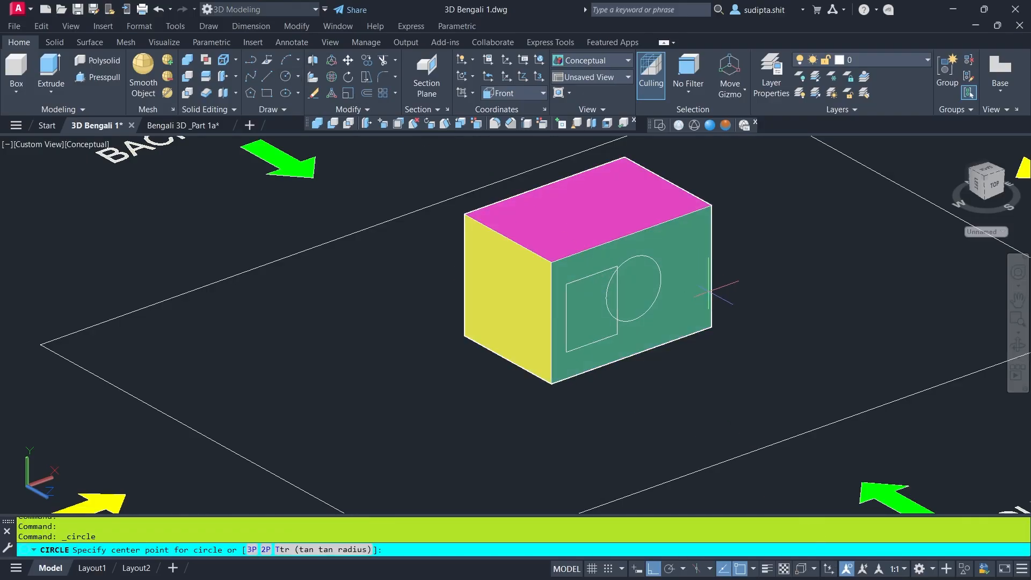
click(689, 262)
click(698, 279)
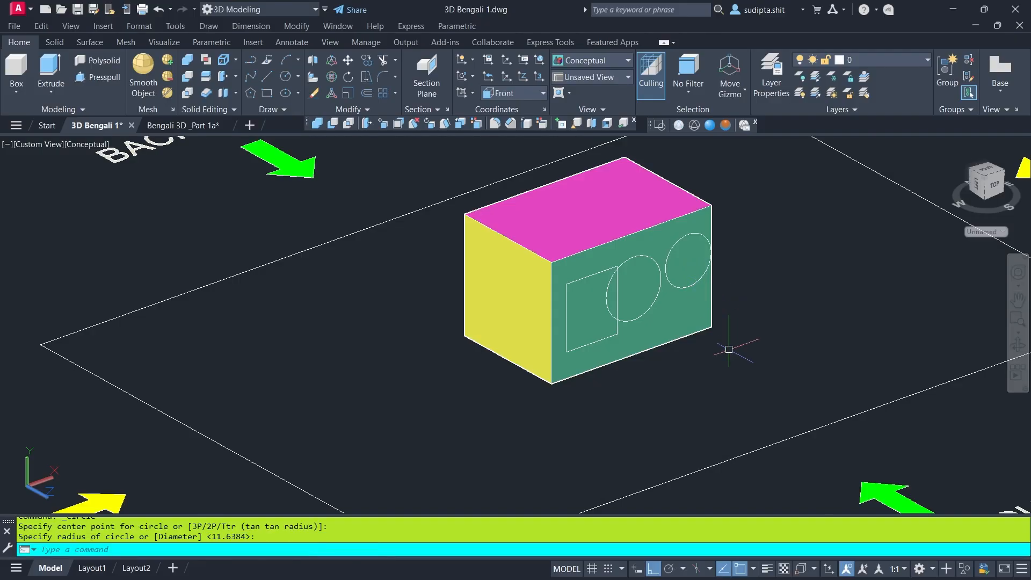
Orbit around the box to examine where the smaller circle lies relative to the front face
click(1018, 345)
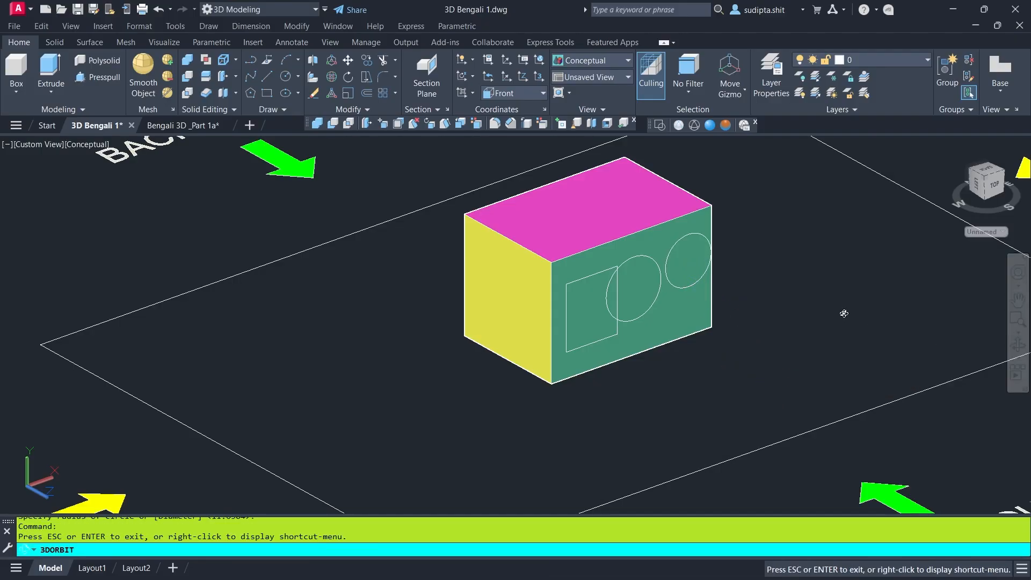
drag(844, 313, 791, 440)
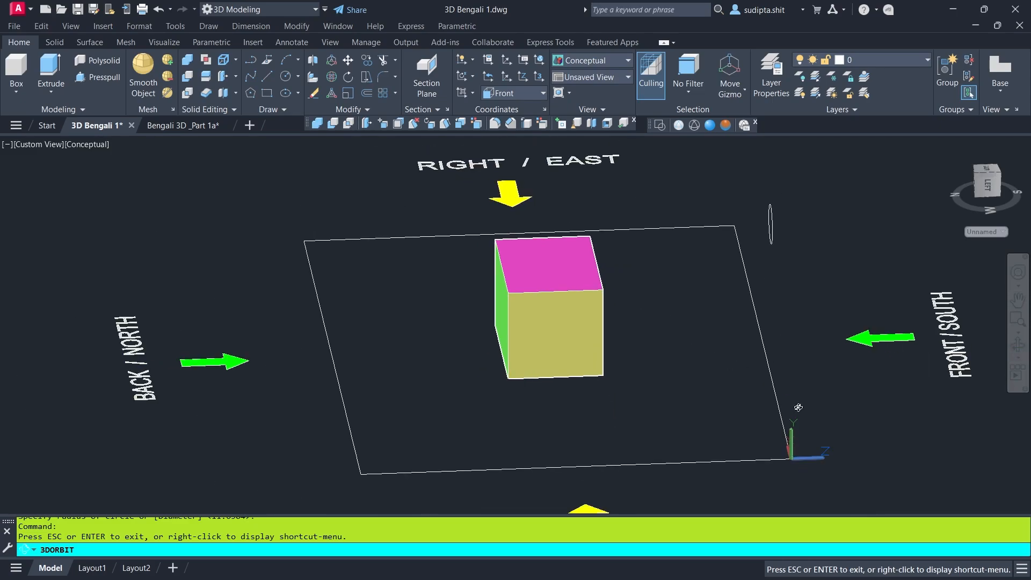
drag(687, 356, 574, 361)
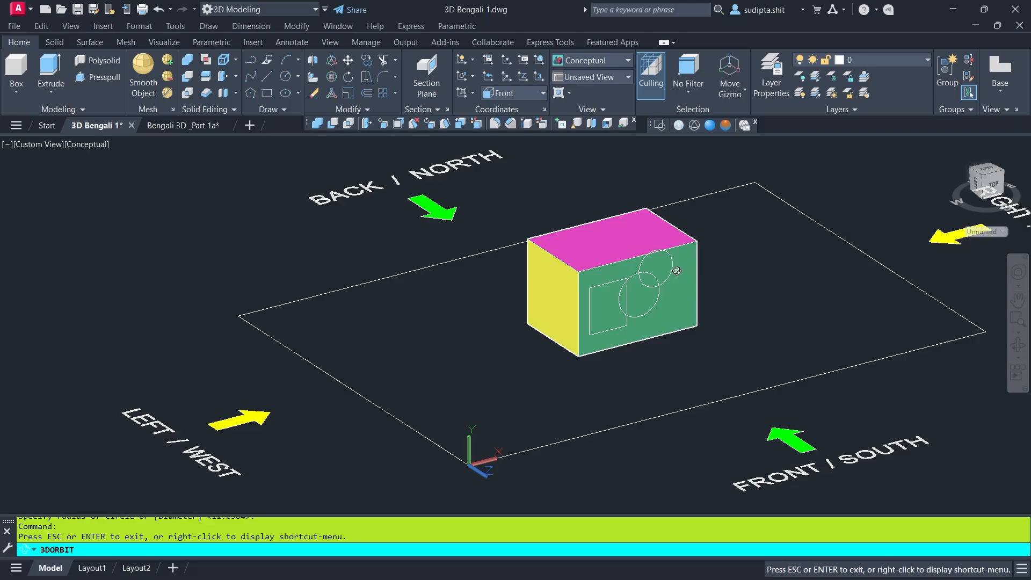
scroll(681, 264, up, 1)
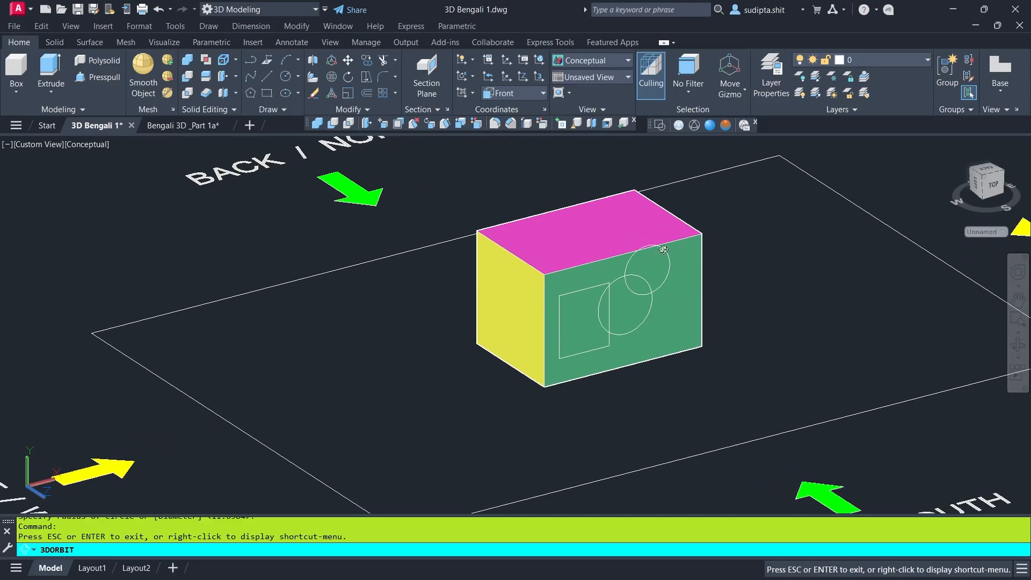
scroll(683, 312, down, 1)
scroll(702, 350, down, 1)
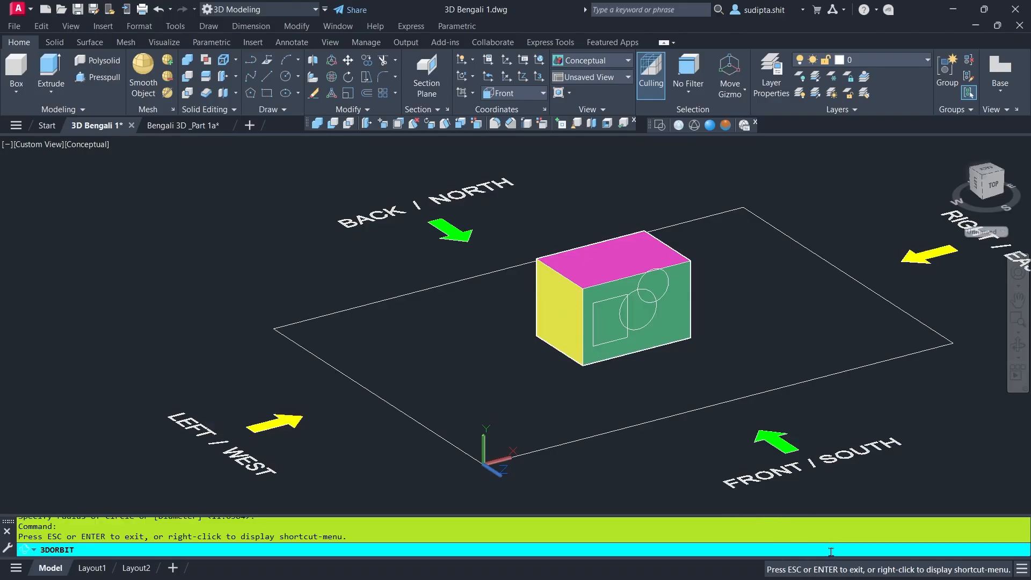
key(Escape)
Turn Dynamic UCS on and draw a small rectangle inside the box's LEFT / WEST face, then orbit to check it
key(F6)
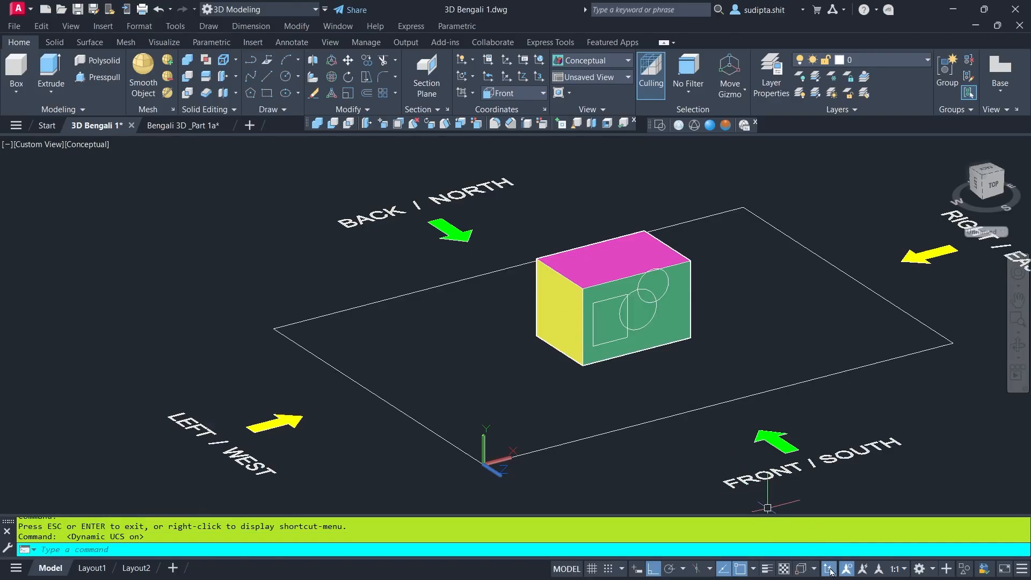
click(266, 92)
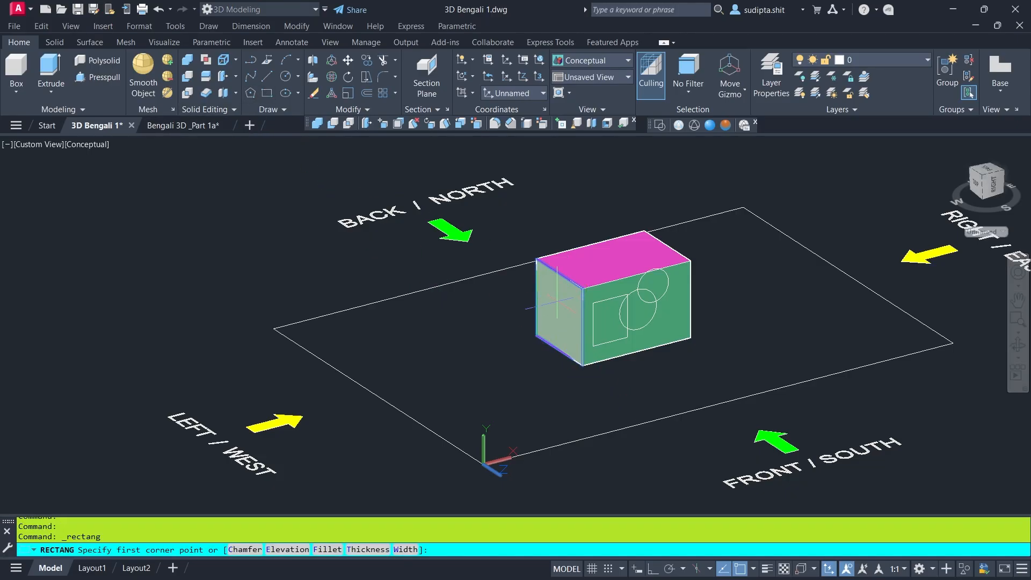
scroll(570, 305, up, 3)
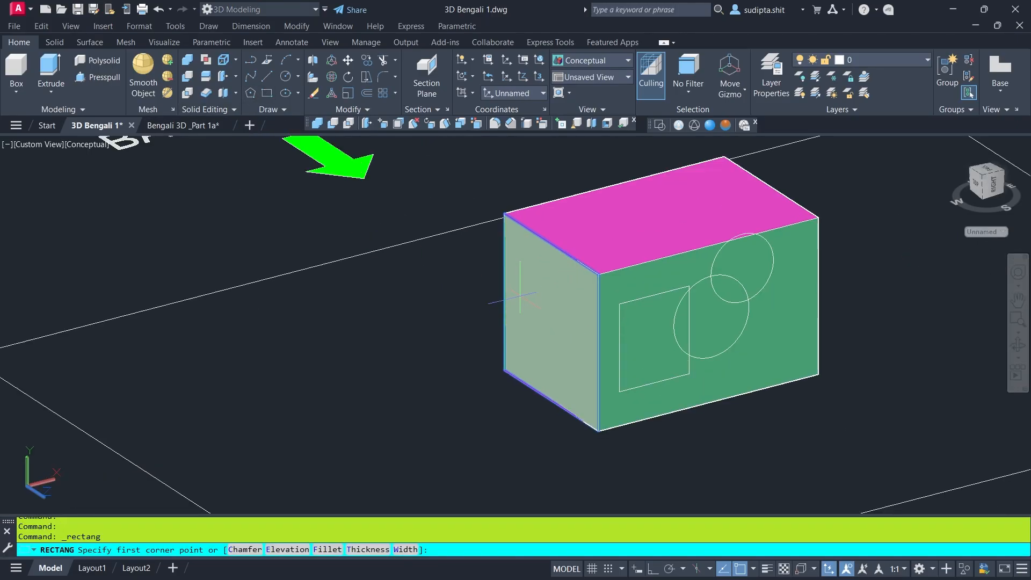
click(529, 282)
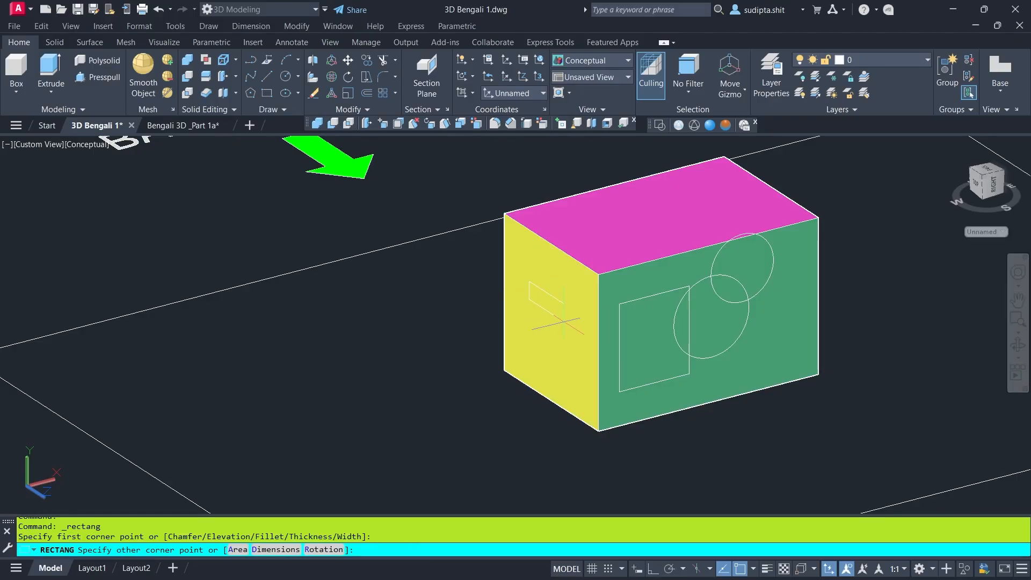
click(570, 369)
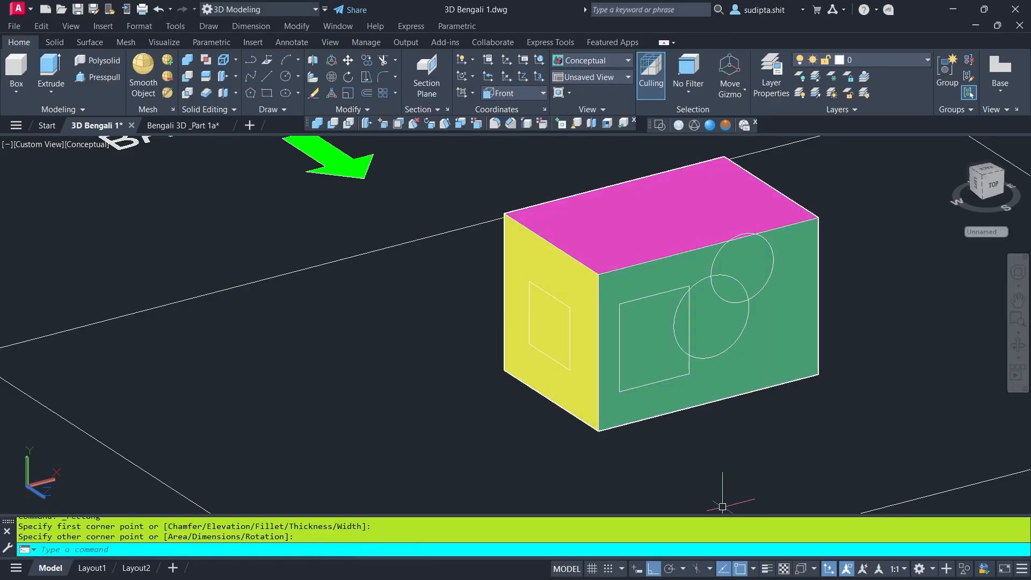
scroll(499, 344, up, 3)
scroll(587, 307, down, 4)
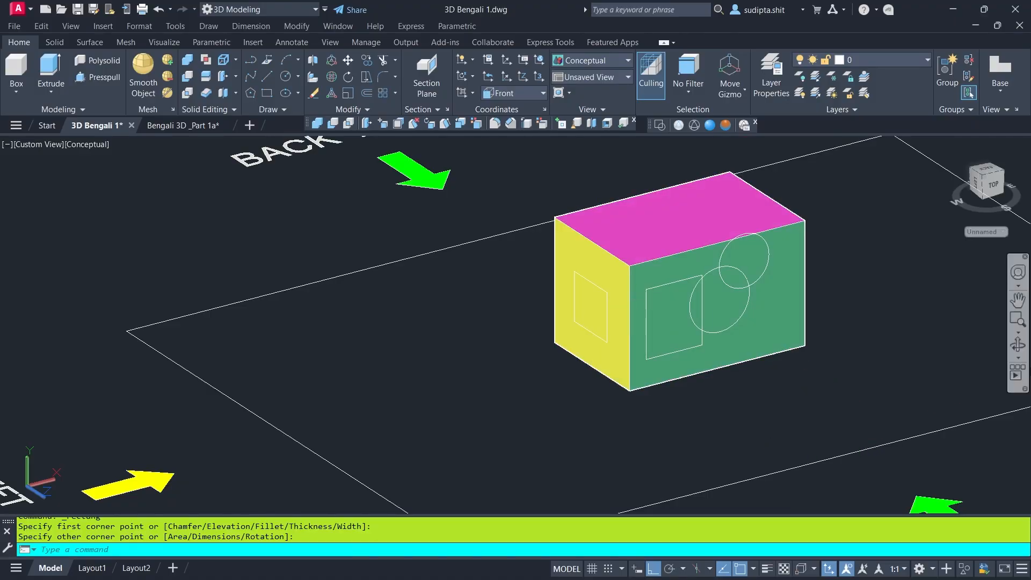
click(1018, 346)
drag(683, 409, 658, 422)
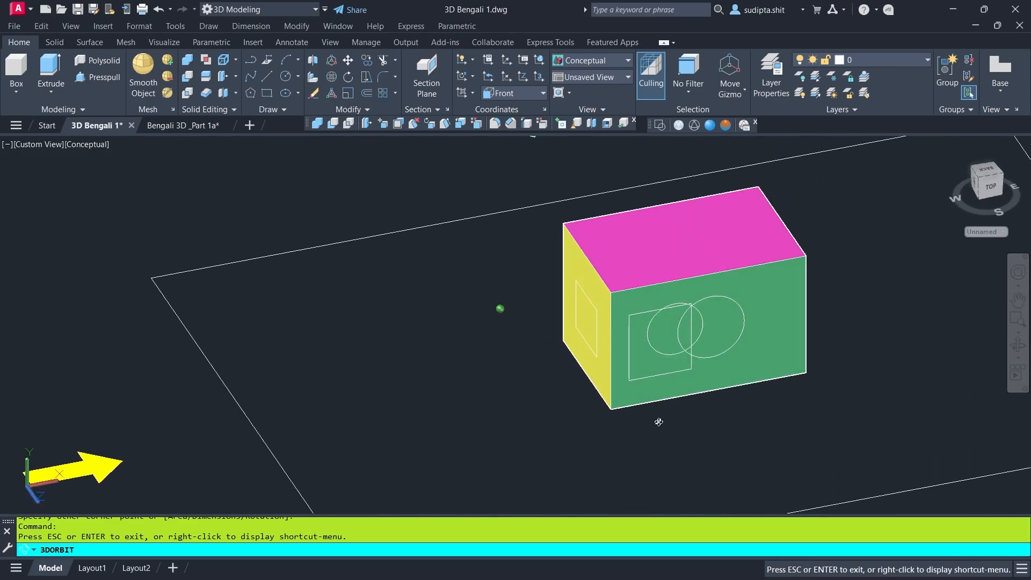
key(Escape)
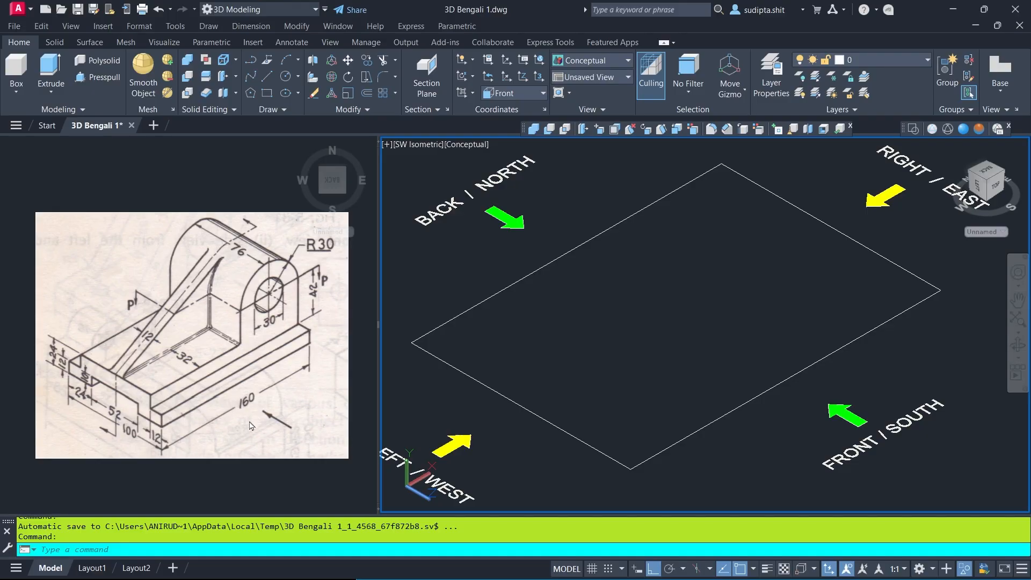
Set the modelling viewport to the SW Isometric view and frame the large boundary rectangle with its direction labels
click(425, 144)
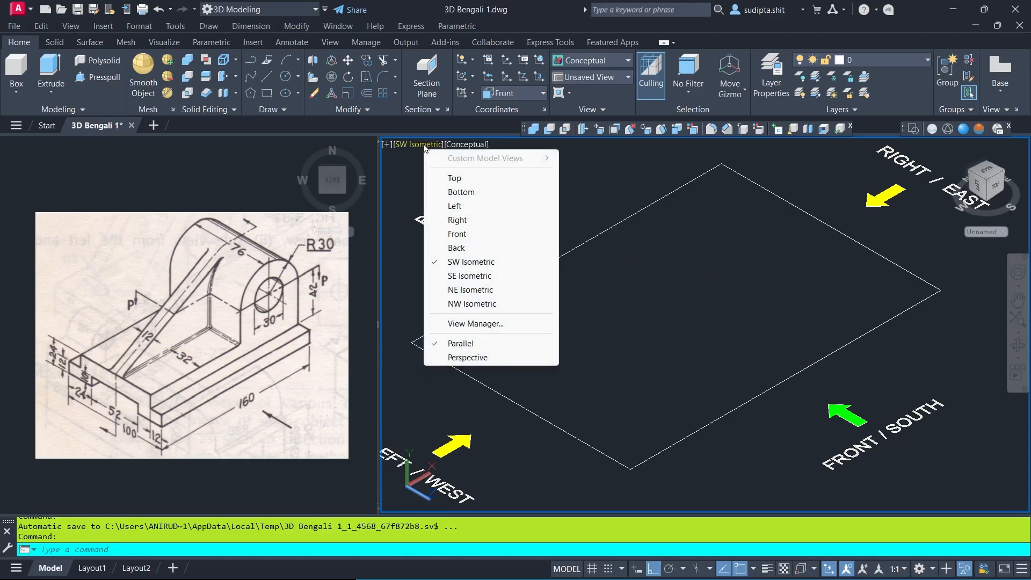
click(475, 263)
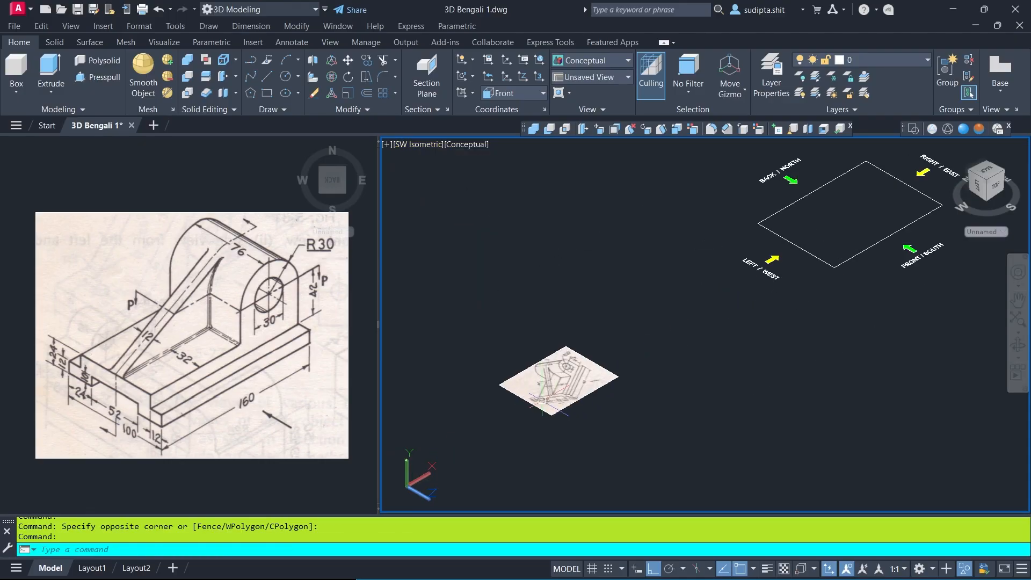
scroll(596, 376, up, 2)
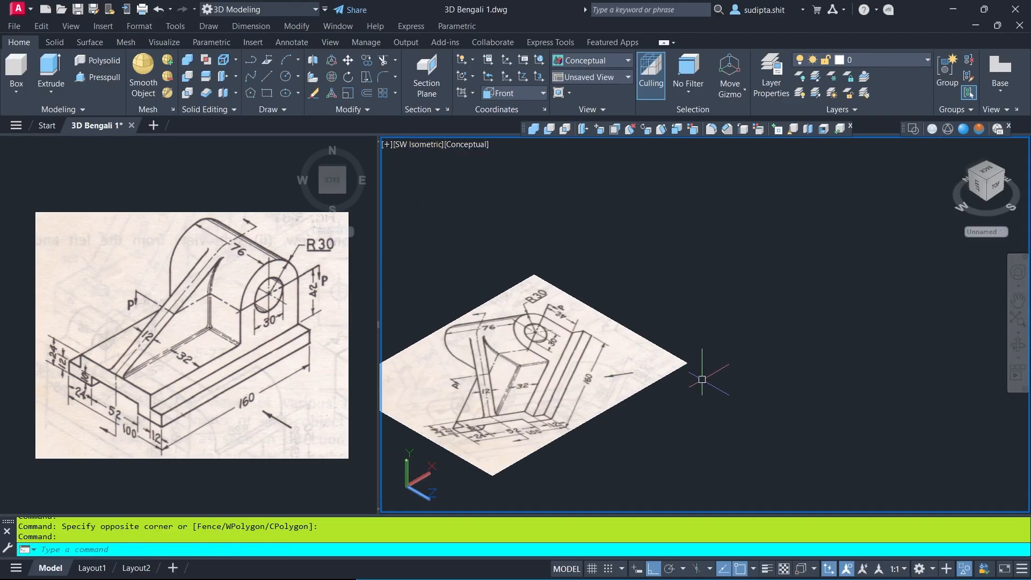
scroll(561, 409, down, 6)
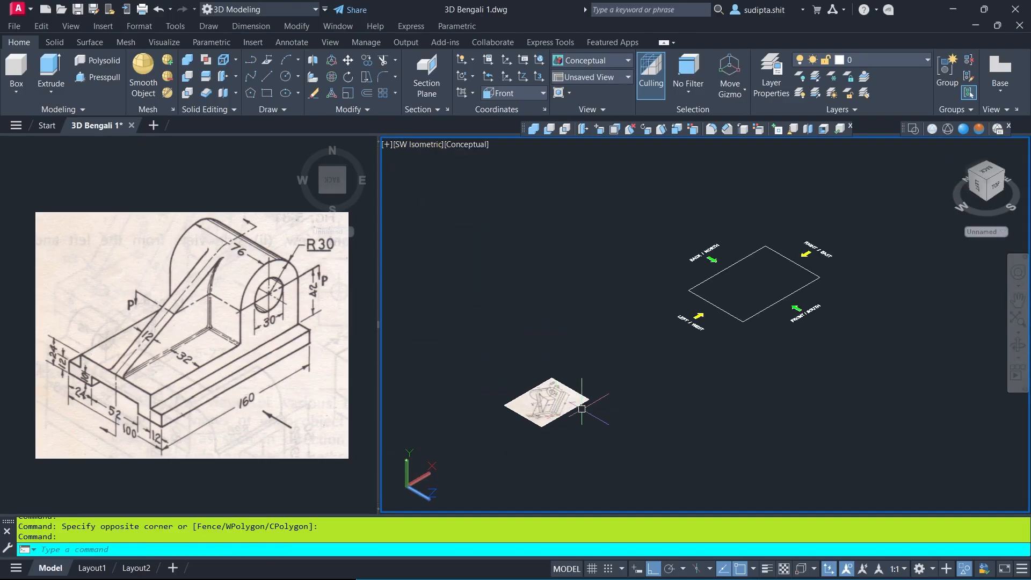
scroll(768, 291, up, 2)
scroll(784, 268, up, 4)
scroll(800, 314, up, 1)
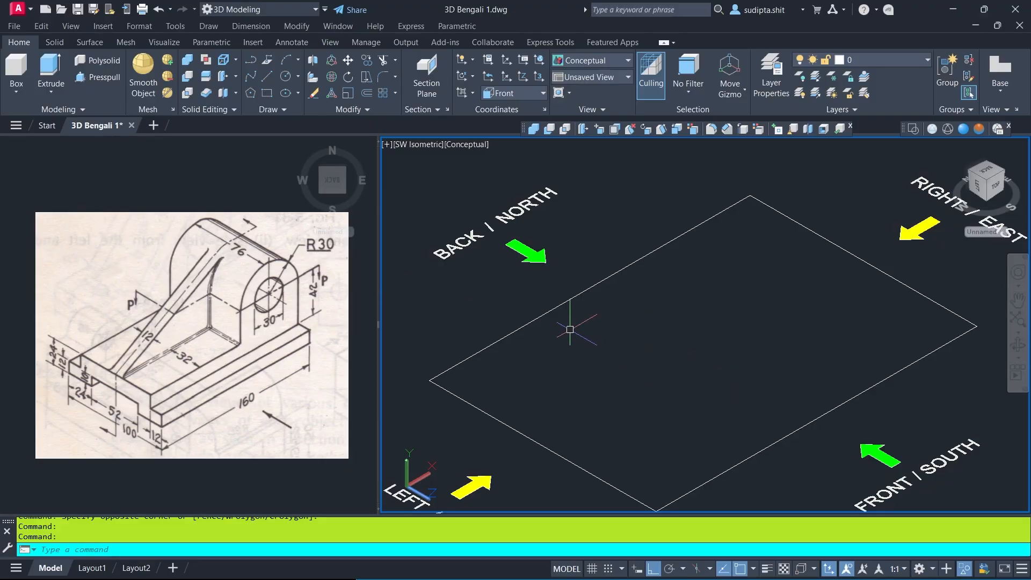
middle_drag(710, 350, 709, 325)
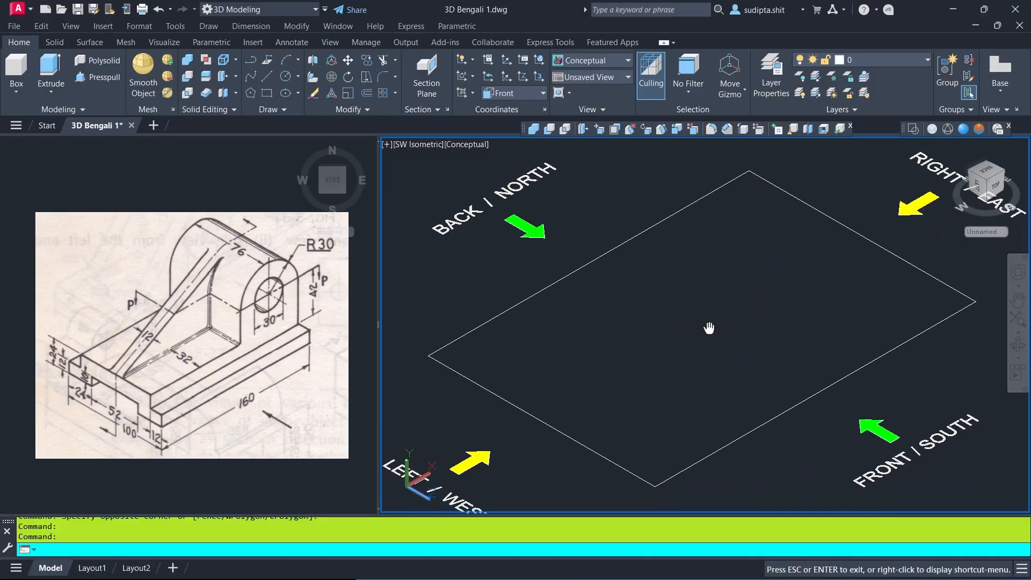
Switch the UCS to Left so the part's end profile can be drawn facing LEFT / WEST
click(543, 93)
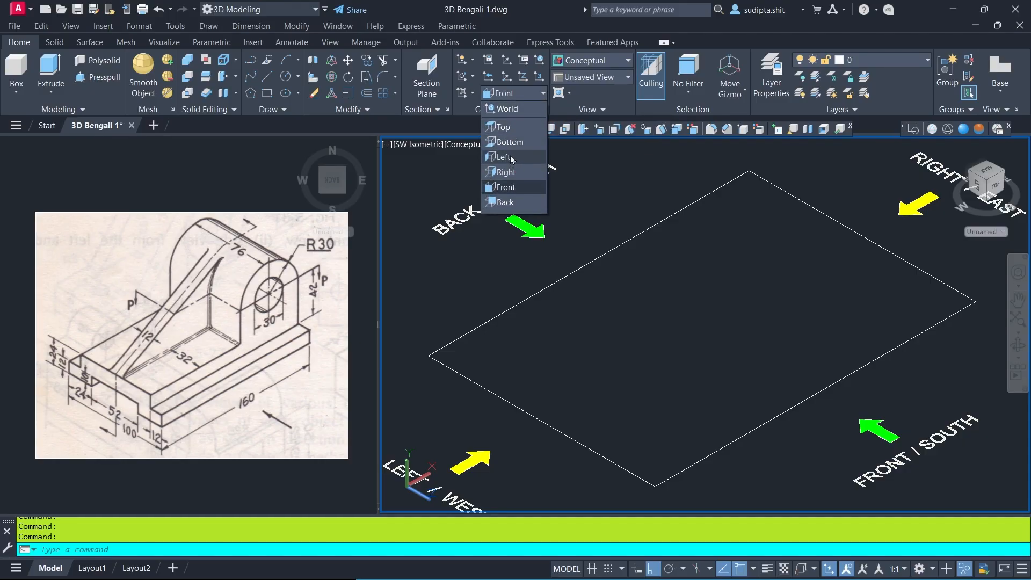
click(511, 158)
scroll(621, 428, up, 2)
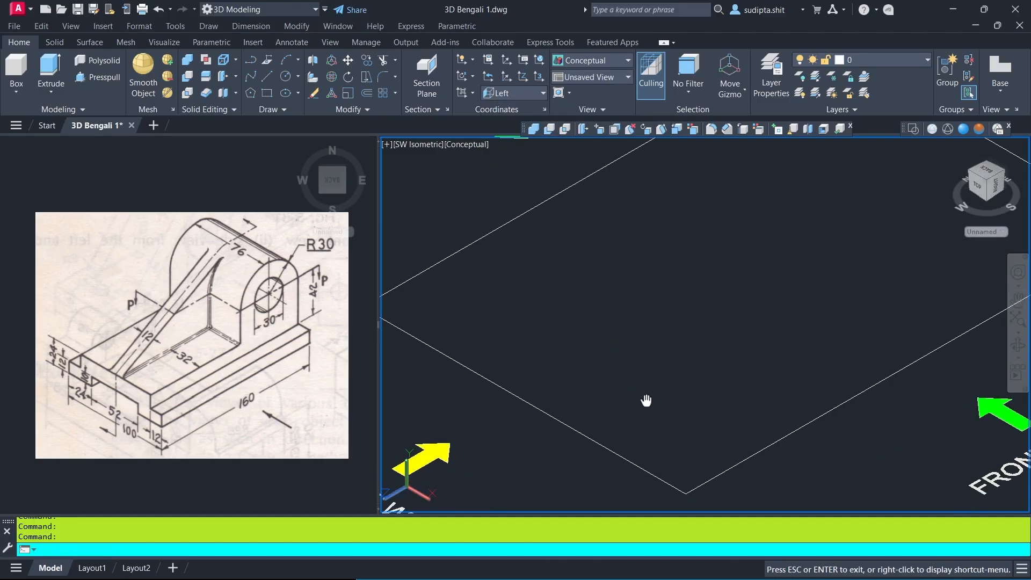
scroll(646, 401, down, 2)
key(Escape)
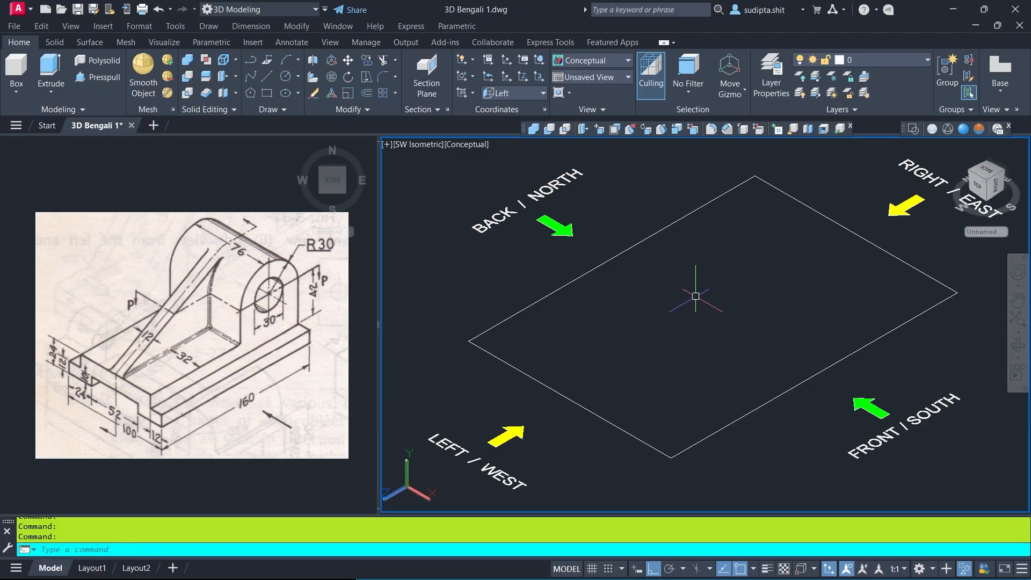
Start the base's end-profile polyline inside the boundary rectangle: 12 up, 12 toward FRONT / SOUTH, 12 up, and 76 toward FRONT / SOUTH
click(250, 60)
scroll(564, 349, up, 2)
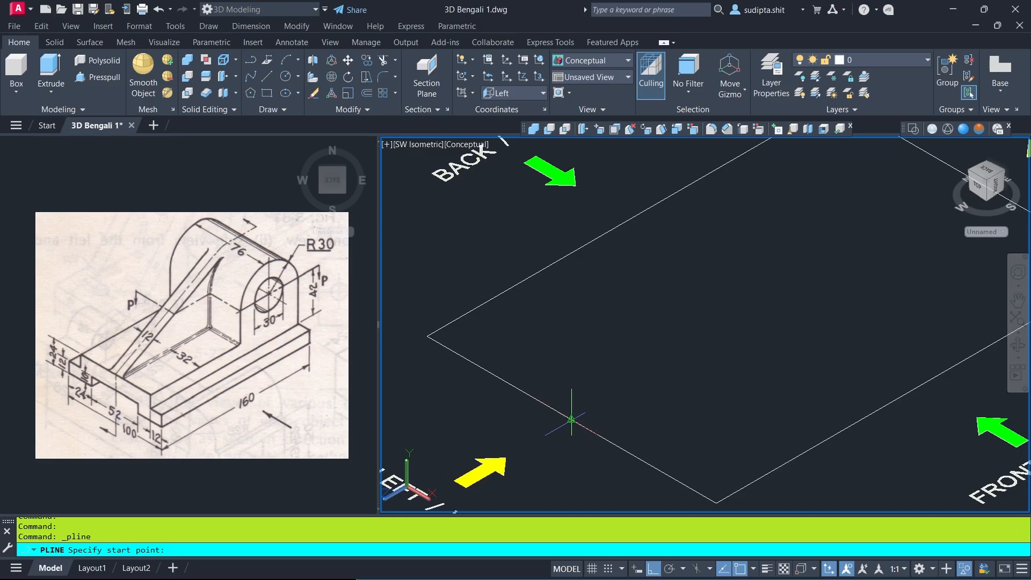
click(639, 379)
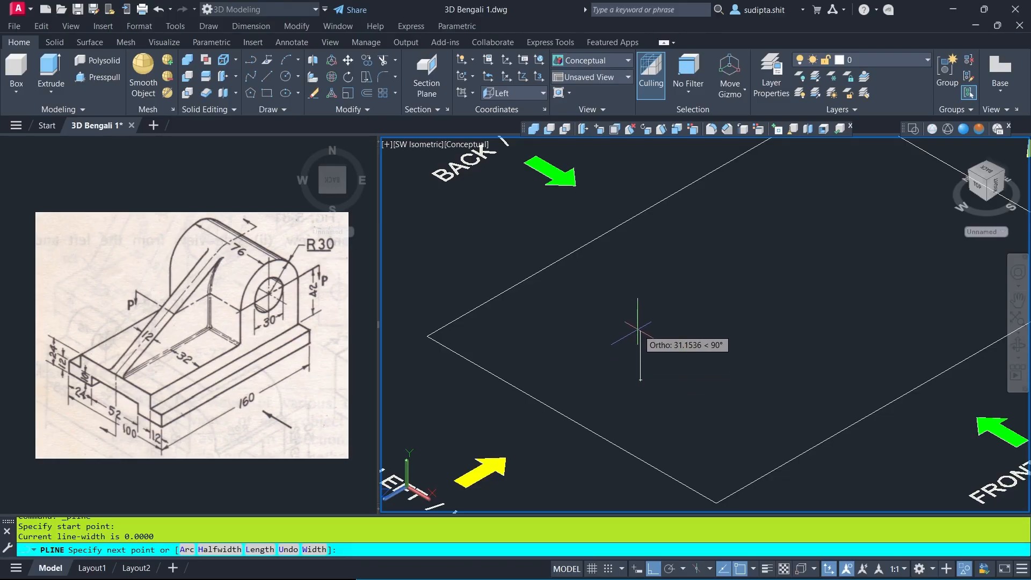
key(Return)
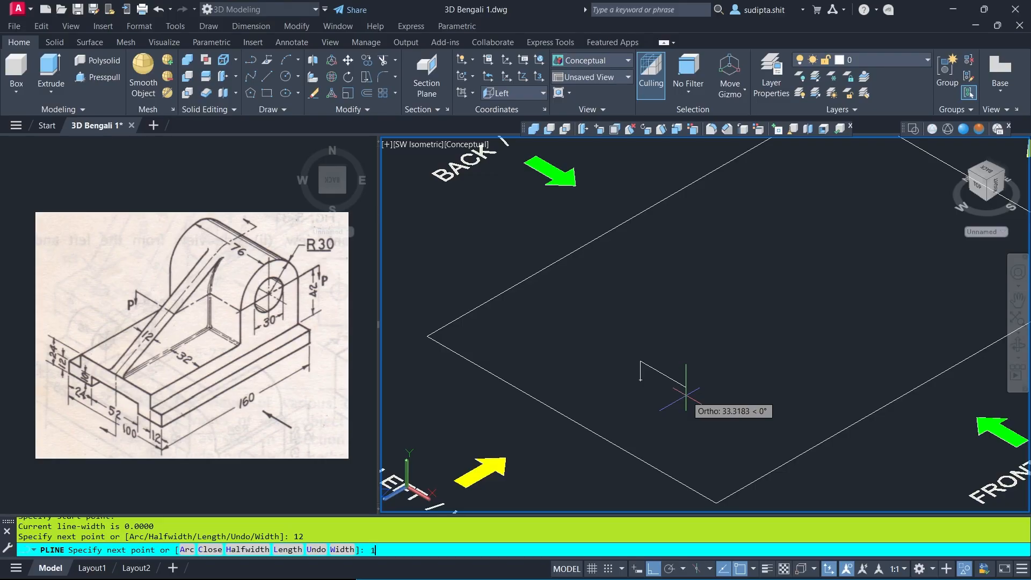
key(Return)
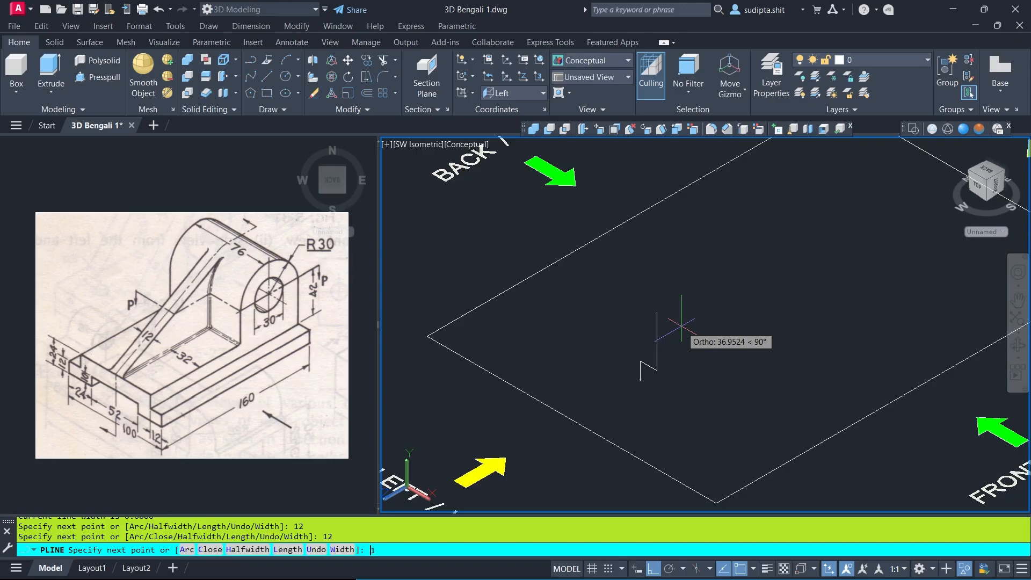
text(12)
key(Return)
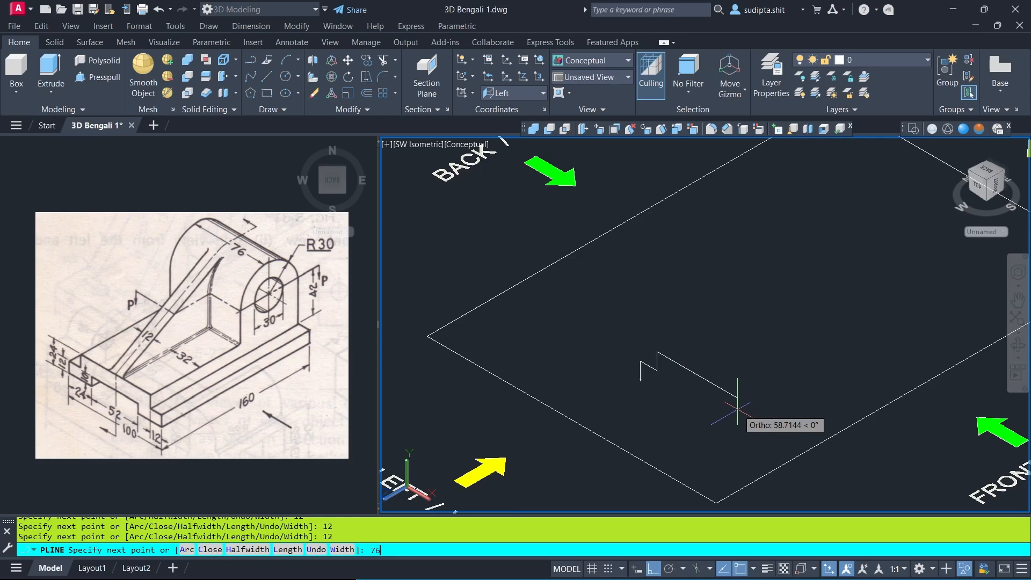
text(76)
key(Return)
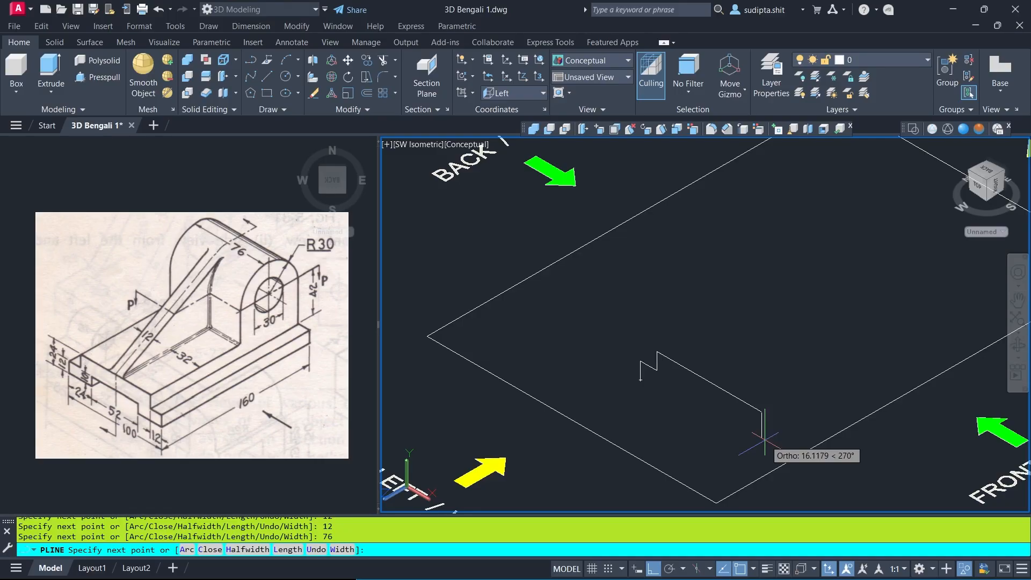
Continue the polyline 12 down, 12 toward FRONT / SOUTH, 12 down, and 24 back toward BACK / NORTH
key(Return)
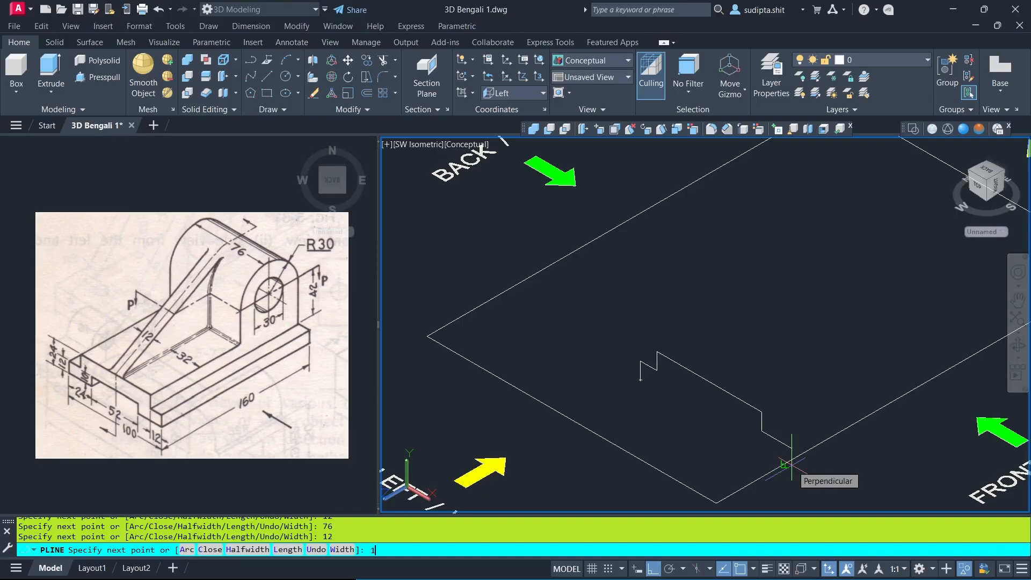
text(12)
key(Return)
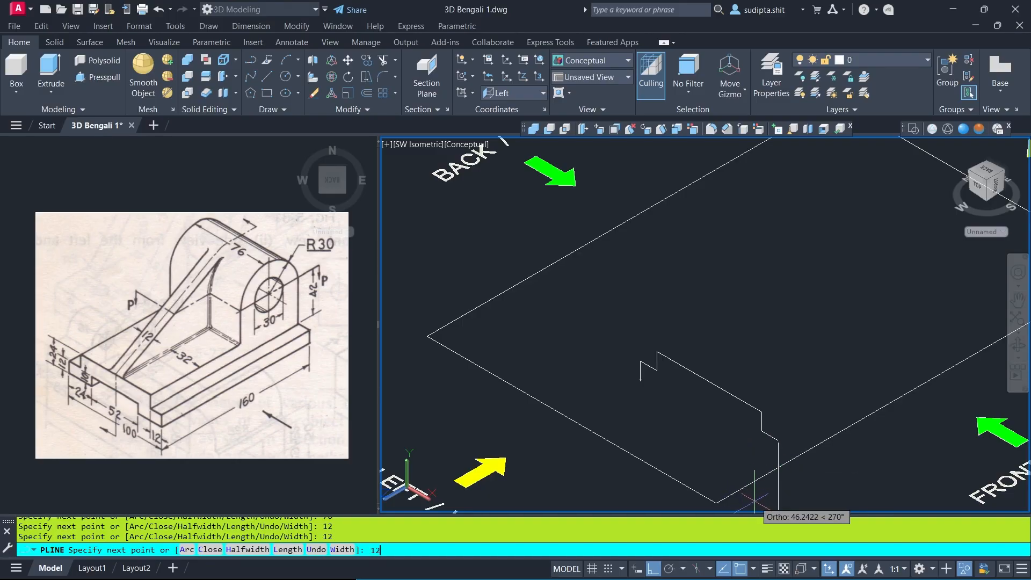
key(Return)
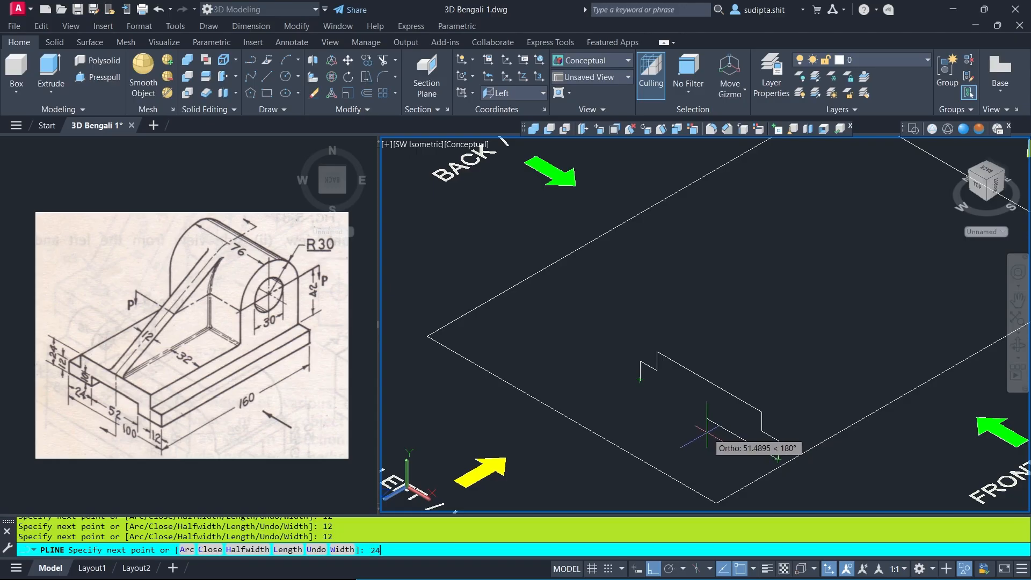
key(Return)
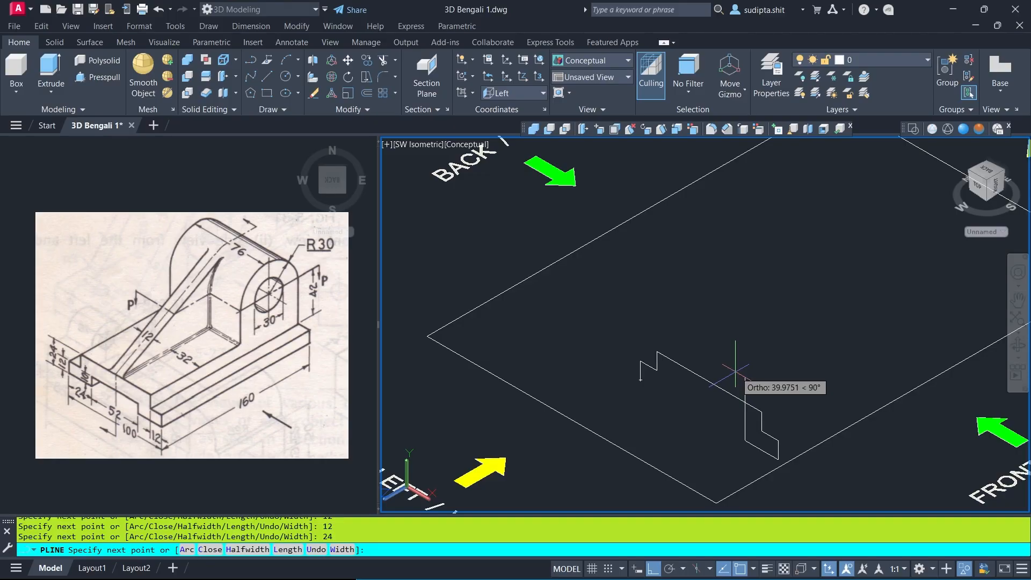
Finish the base profile polyline with 10 up, 52 toward BACK / NORTH and 10 down, closing it at its start point
text(10)
key(Return)
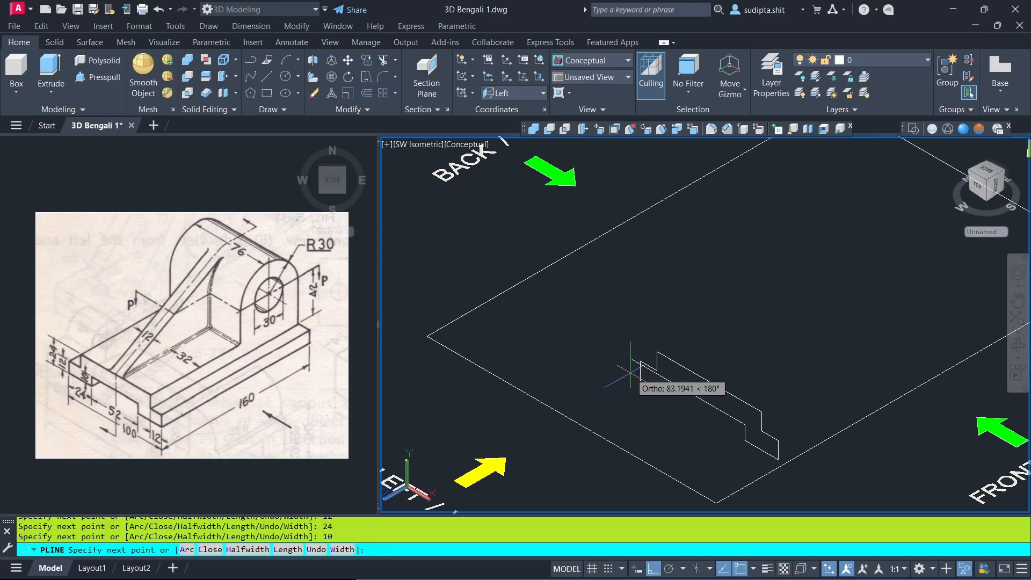
text(52)
key(Return)
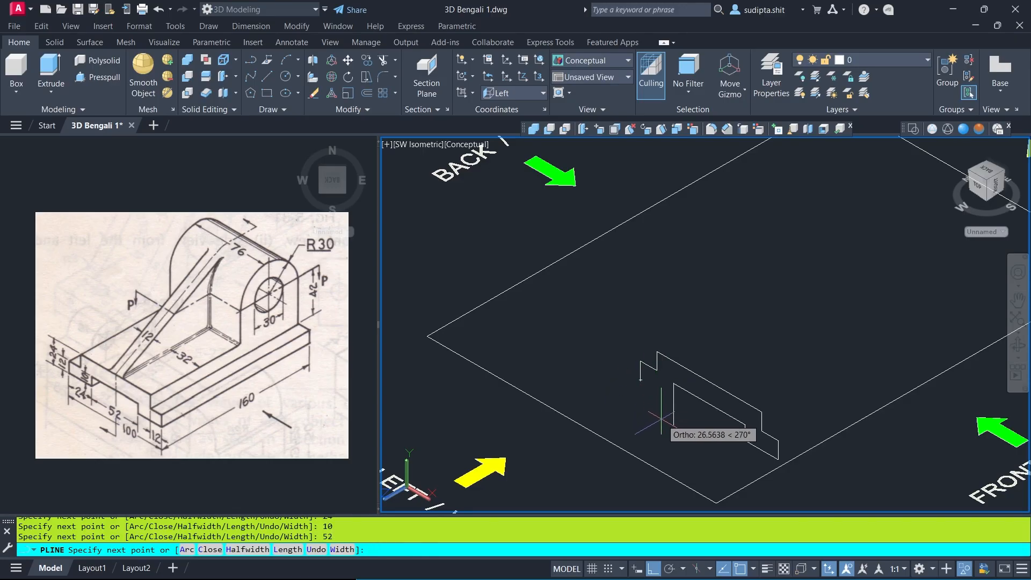
text(10)
key(Return)
right_click(642, 382)
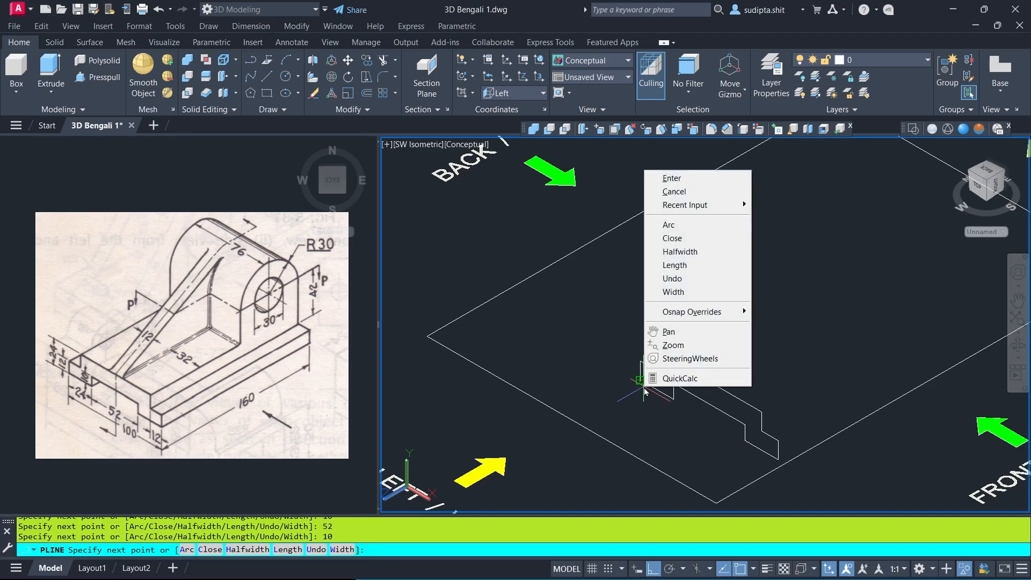
click(682, 239)
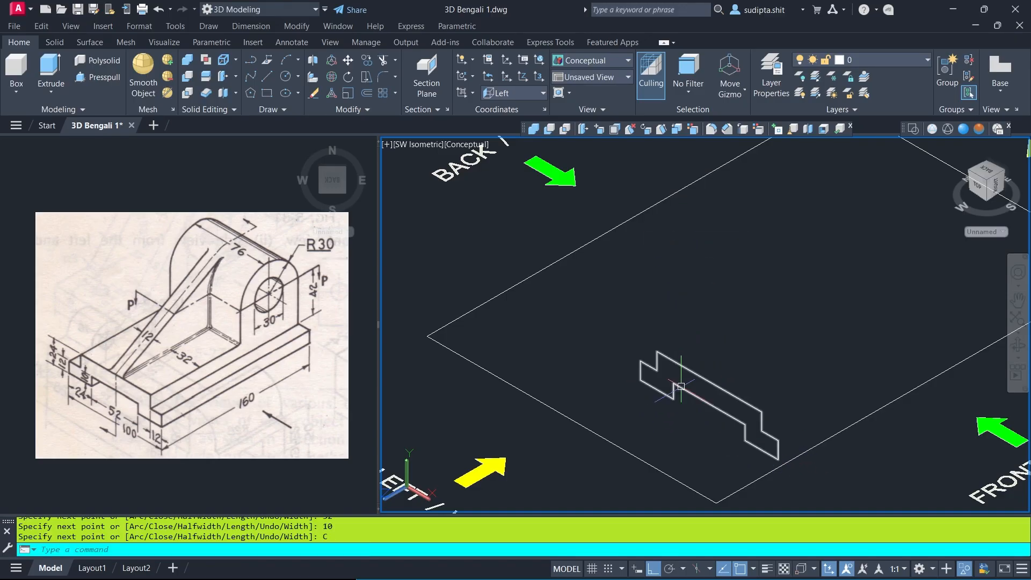
scroll(71, 421, up, 5)
scroll(72, 424, down, 5)
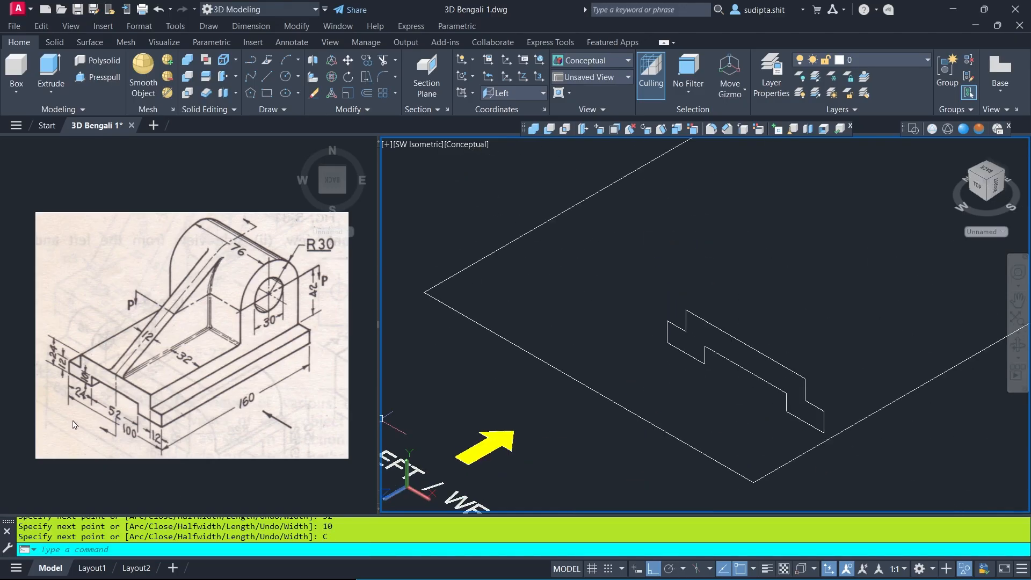
Try extruding the closed base profile by -160 toward RIGHT / EAST, and undo the extrusion
click(78, 386)
scroll(80, 379, up, 5)
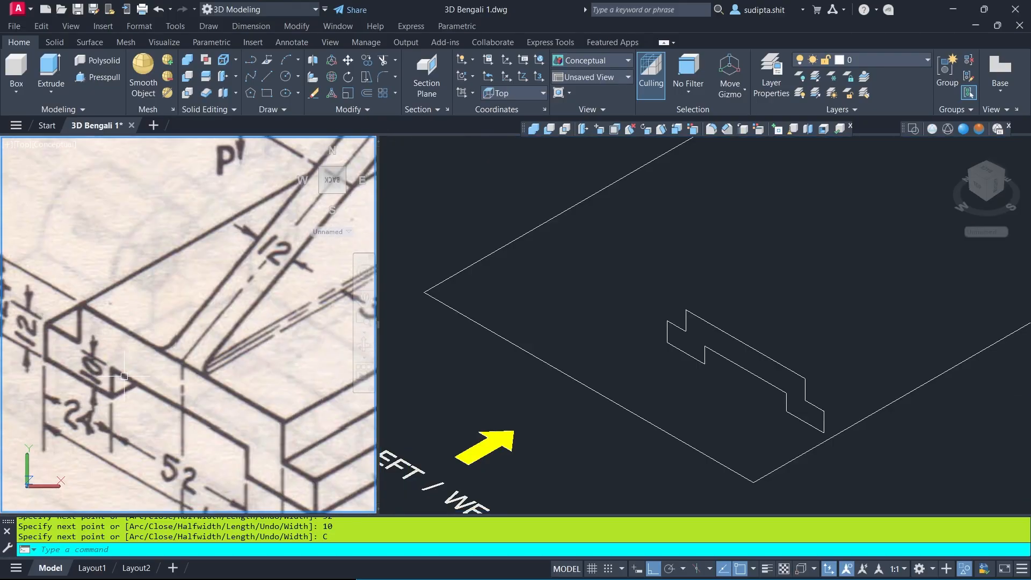
middle_drag(81, 379, 90, 273)
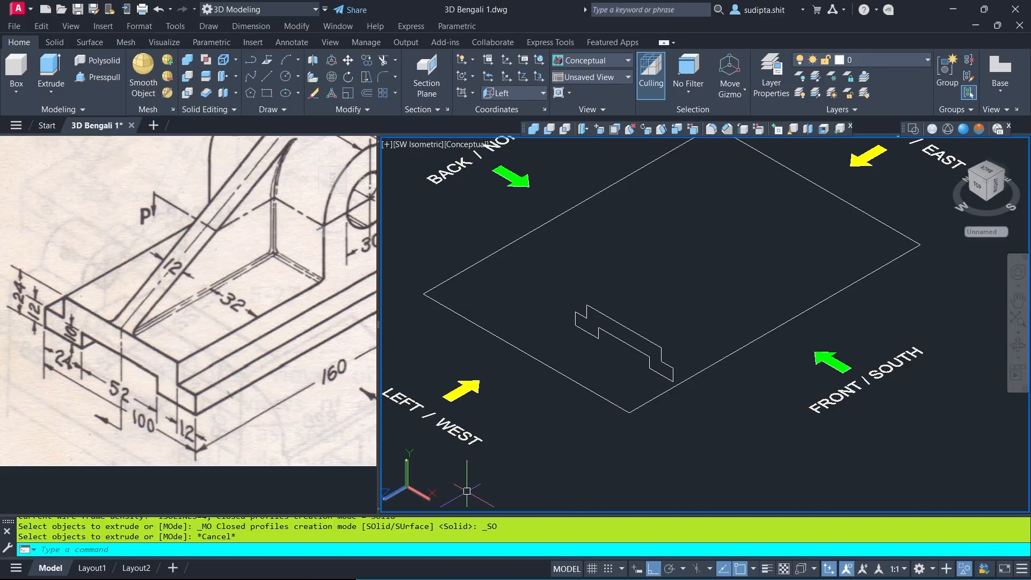
key(Escape)
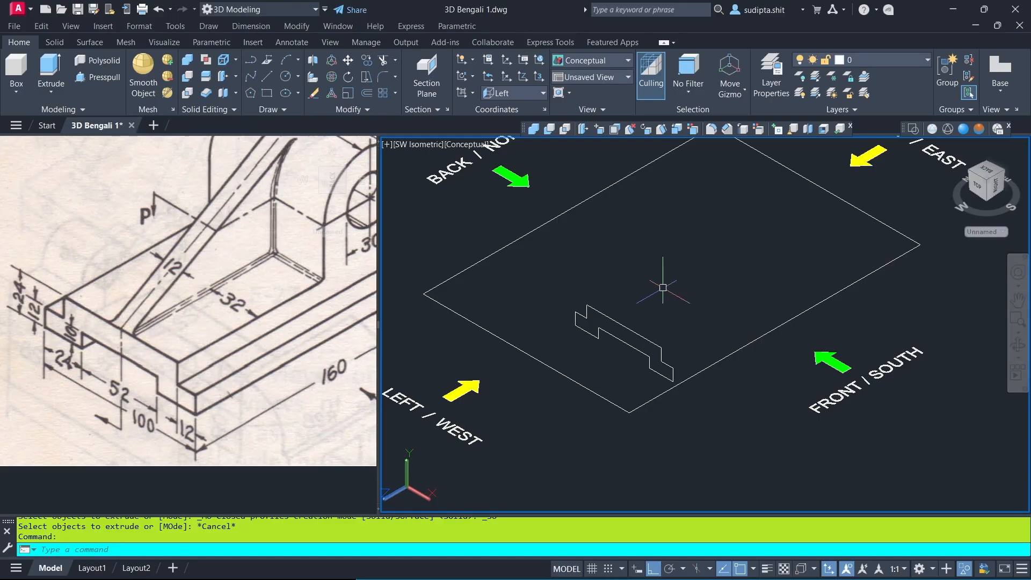
click(52, 67)
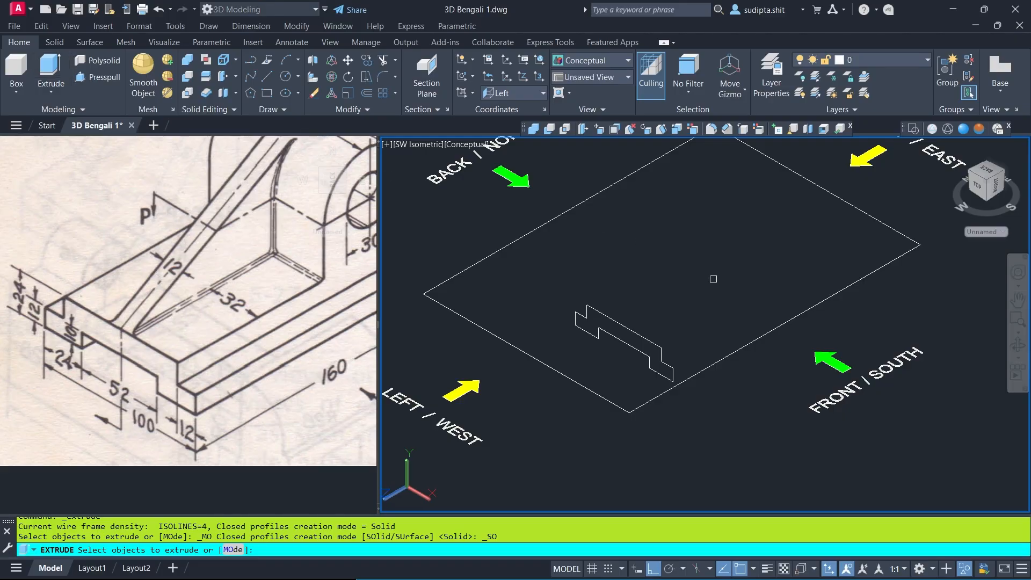
click(633, 330)
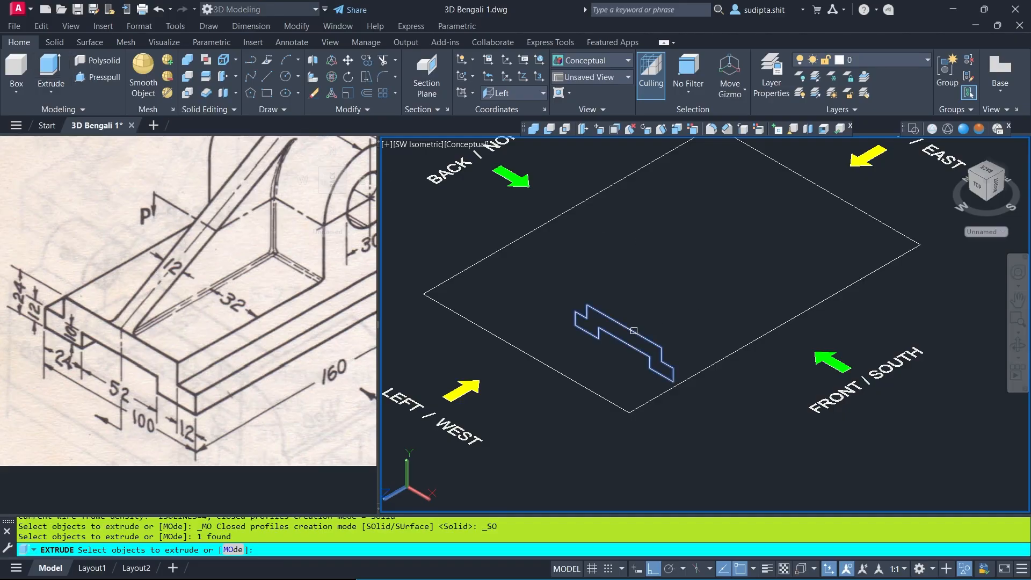
key(Return)
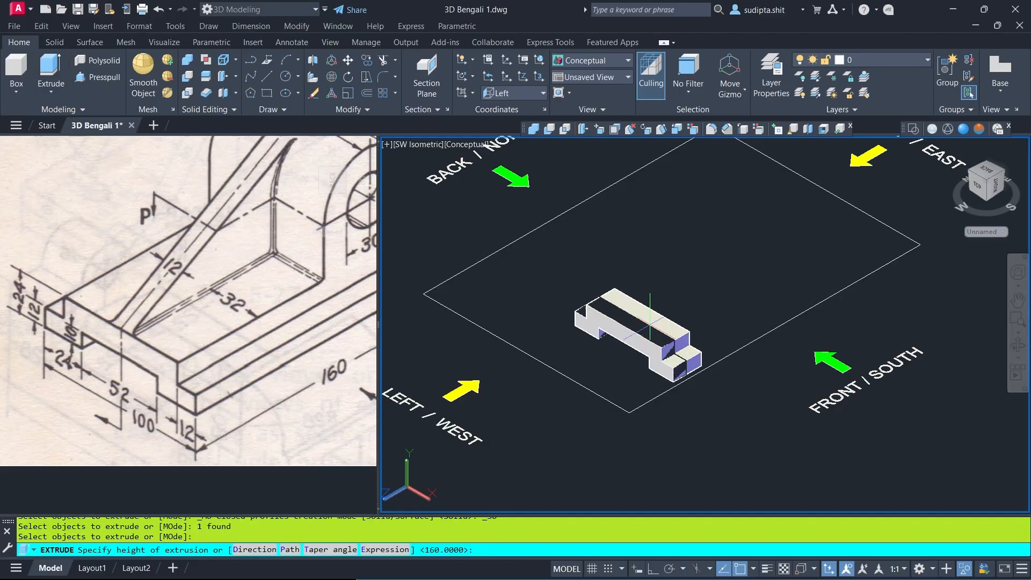
scroll(680, 310, down, 2)
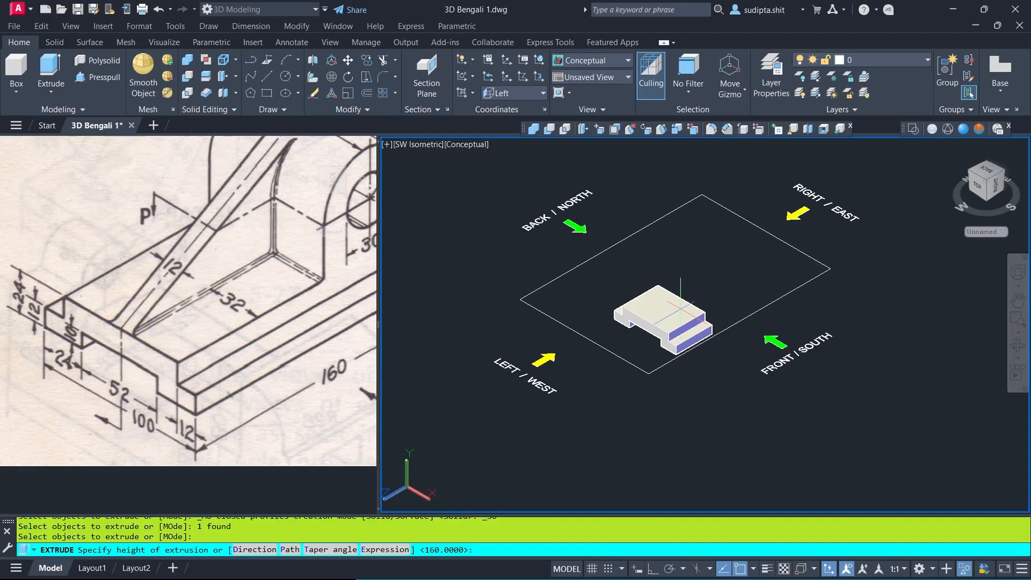
text(-160)
key(Return)
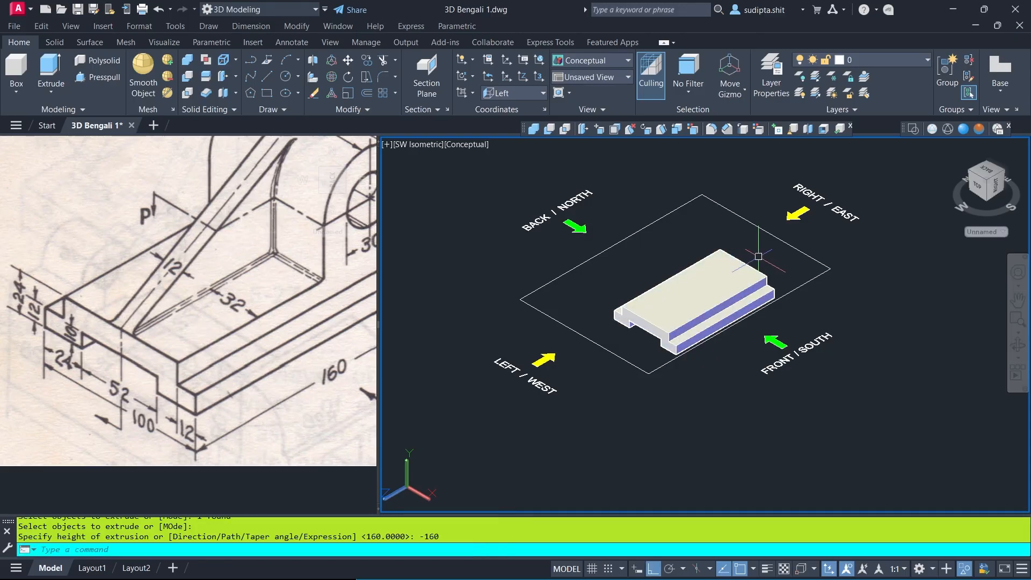
click(159, 9)
Try extruding the base profile by a positive 160 toward LEFT / WEST, and undo it
click(51, 58)
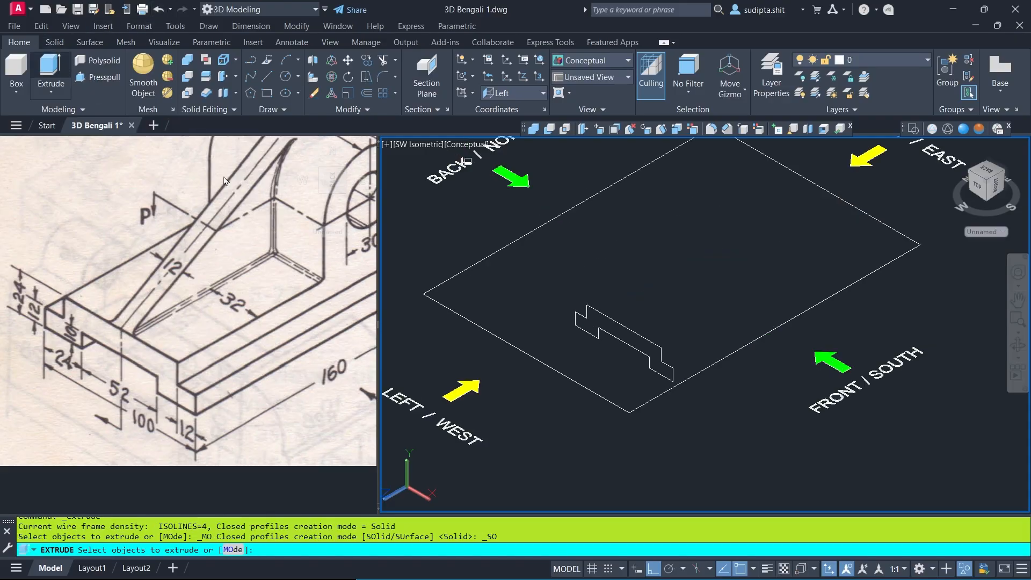
click(622, 323)
key(Return)
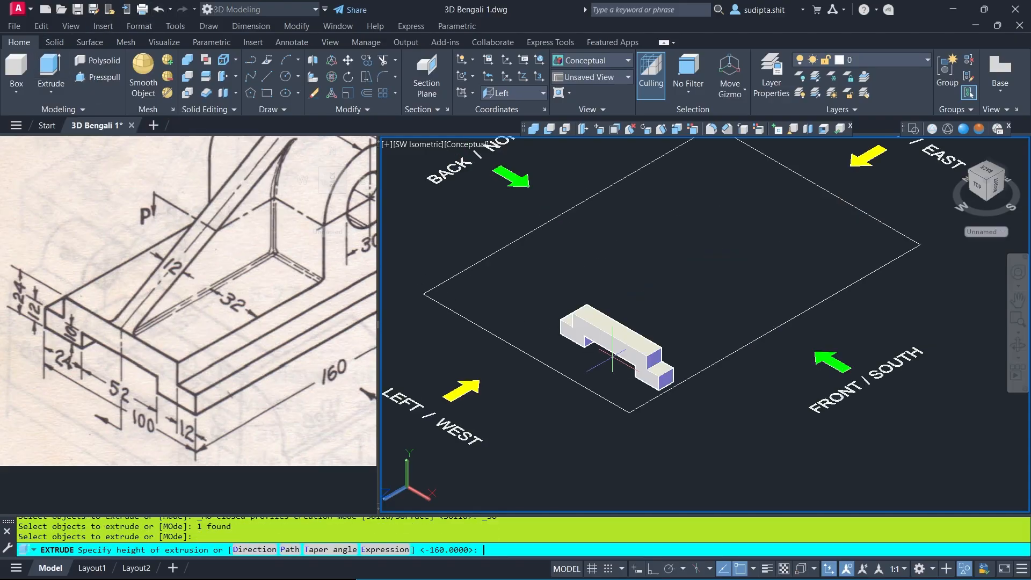
text(160)
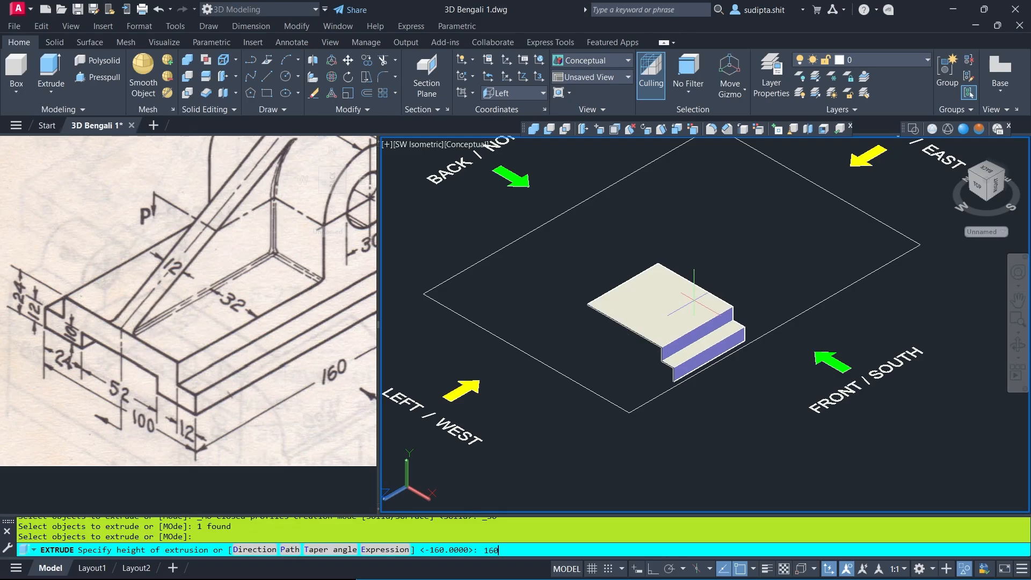
key(Return)
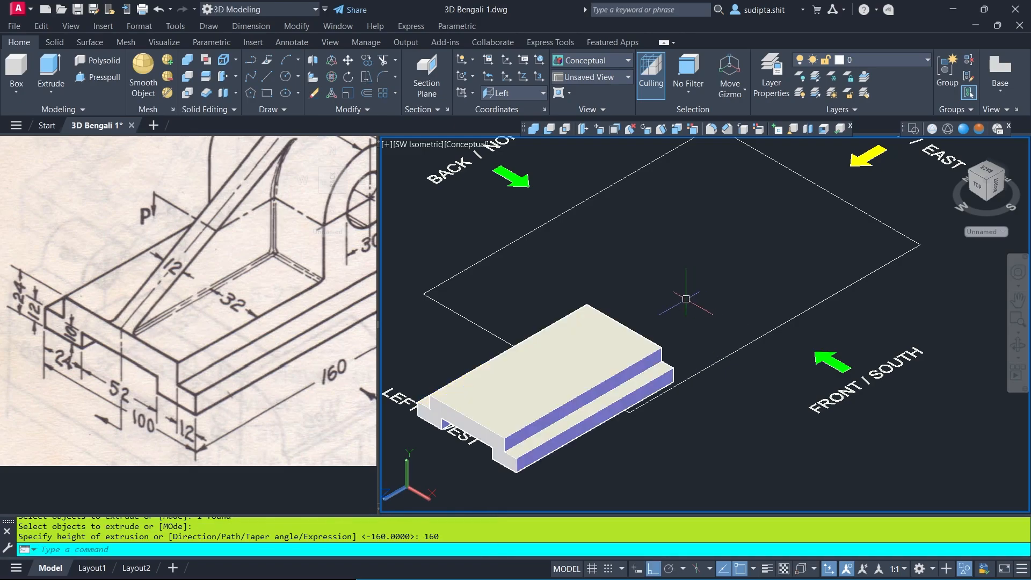
click(159, 11)
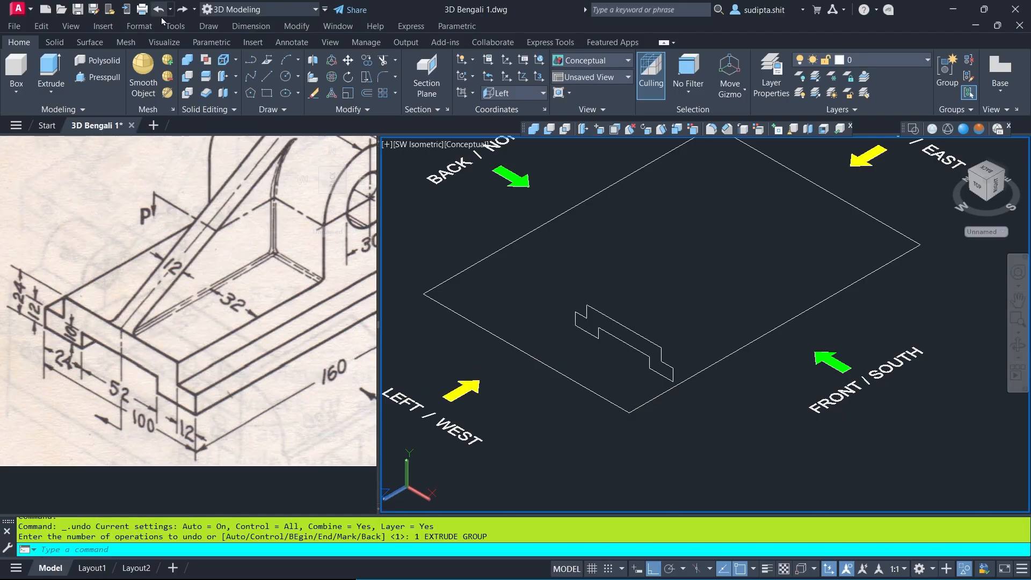
Extrude the closed base profile as a solid with a height of -160 toward RIGHT / EAST
click(50, 67)
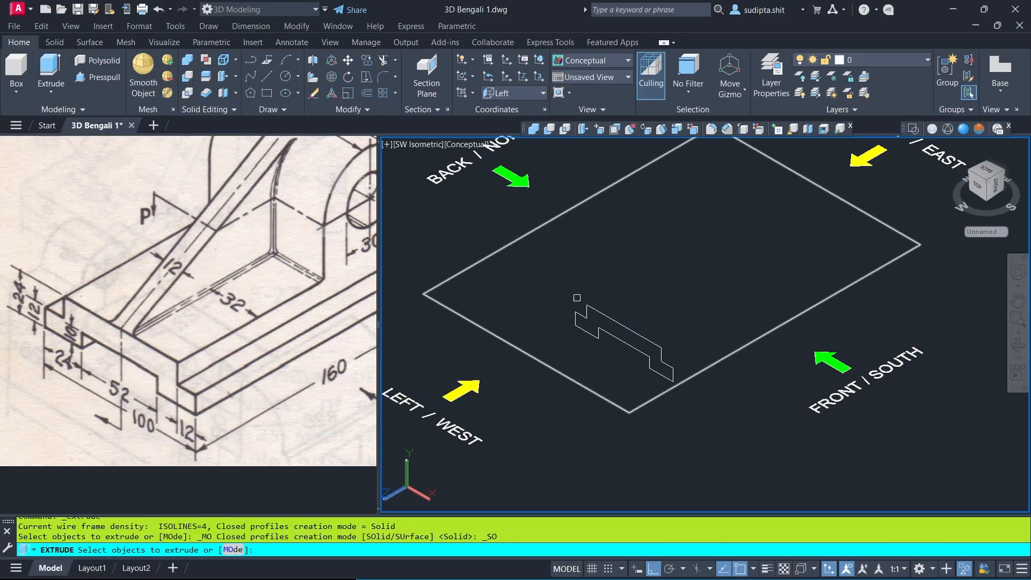
click(606, 317)
right_click(604, 302)
click(629, 307)
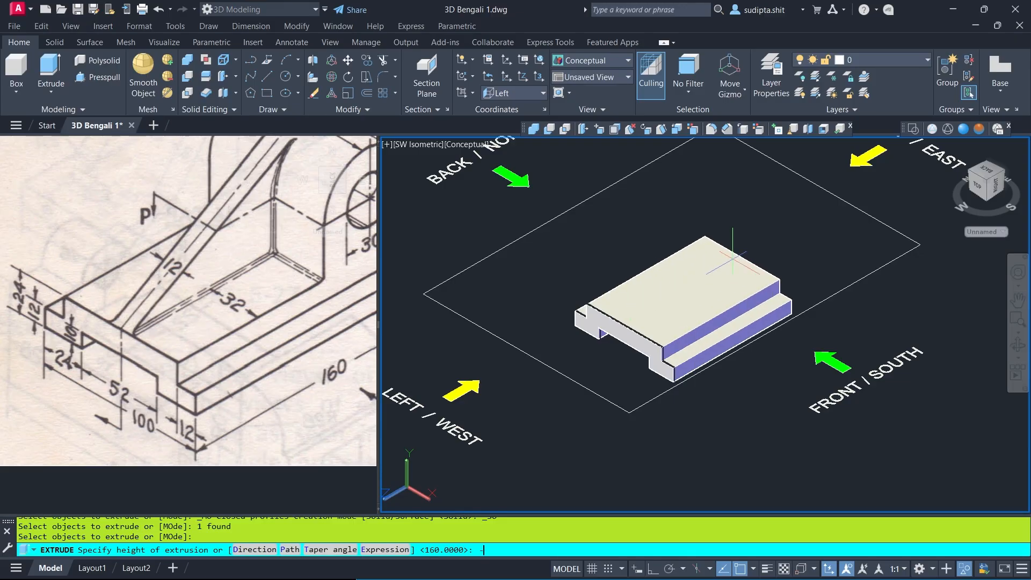
text(-160)
key(Return)
Set the UCS to Front and change the modelling viewport's visual style to 2D Wireframe
scroll(263, 395, down, 2)
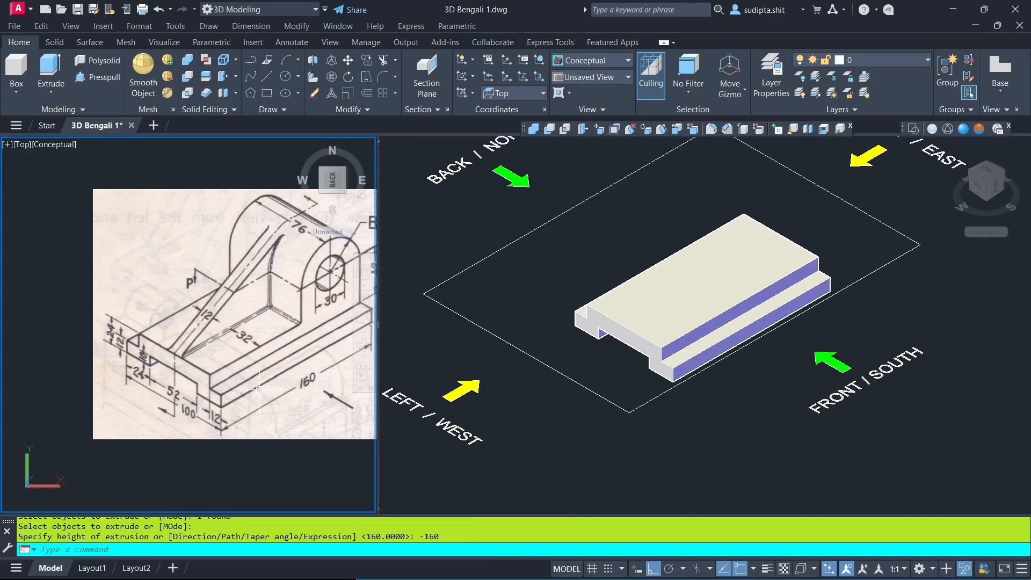
middle_drag(259, 389, 225, 395)
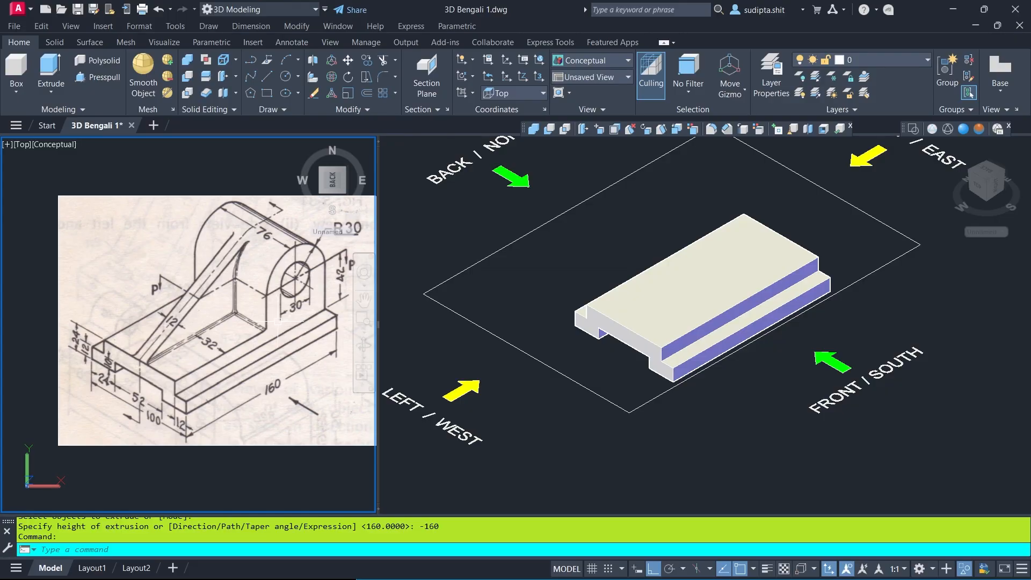
scroll(339, 255, up, 3)
middle_drag(323, 278, 260, 302)
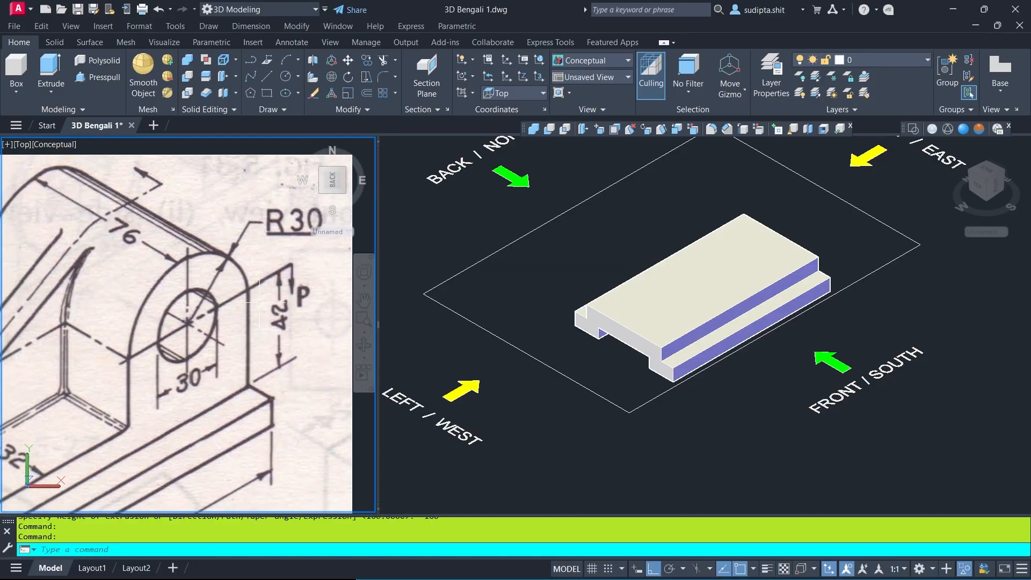
key(ctrl+z)
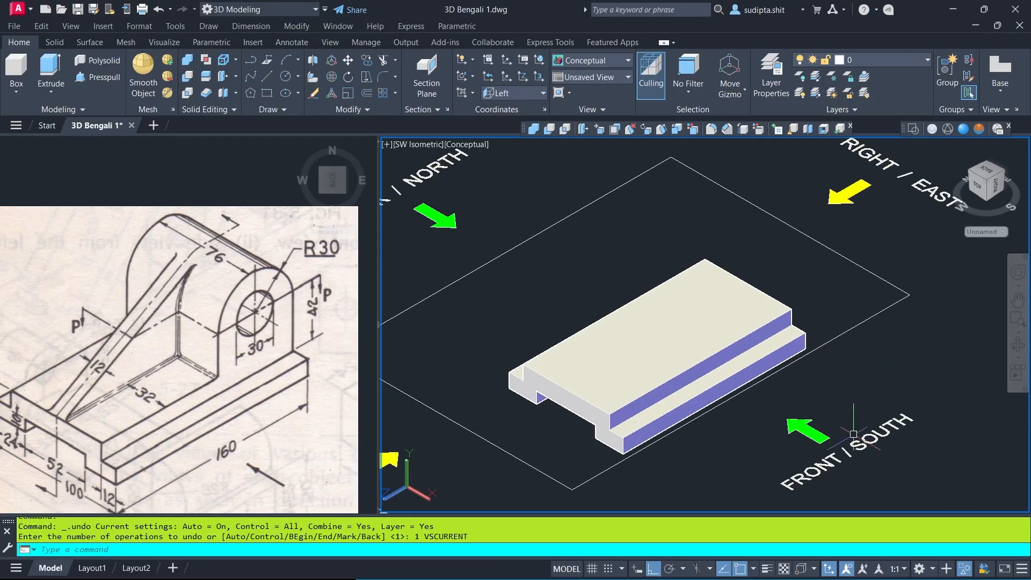
middle_drag(844, 397, 771, 312)
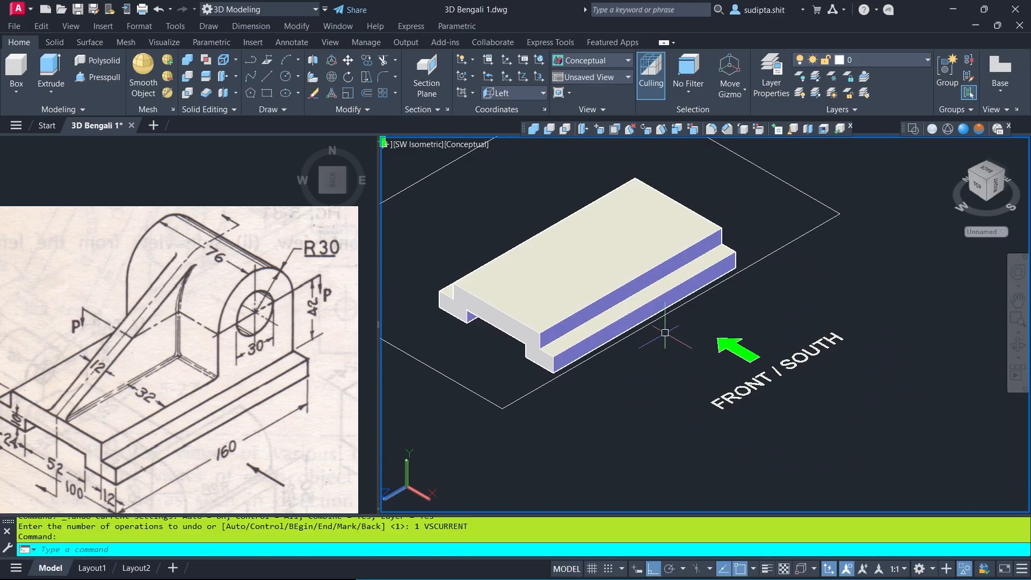
middle_drag(712, 382, 723, 415)
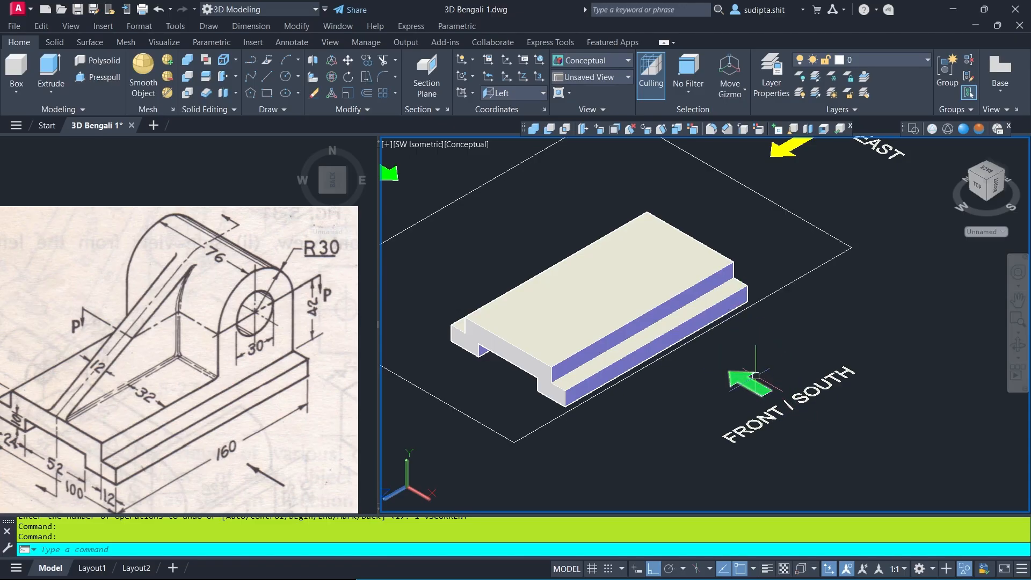
click(542, 93)
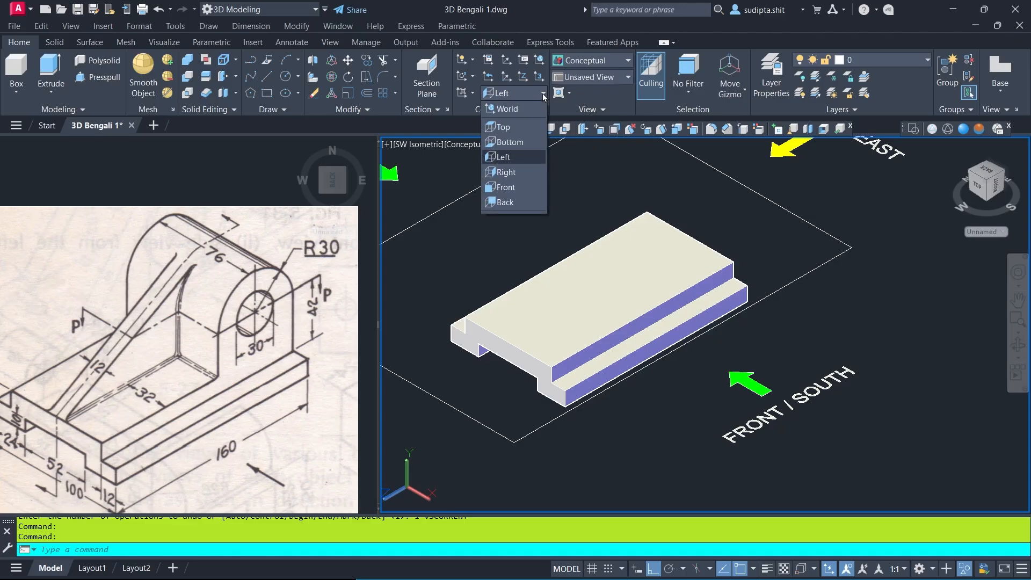
click(511, 188)
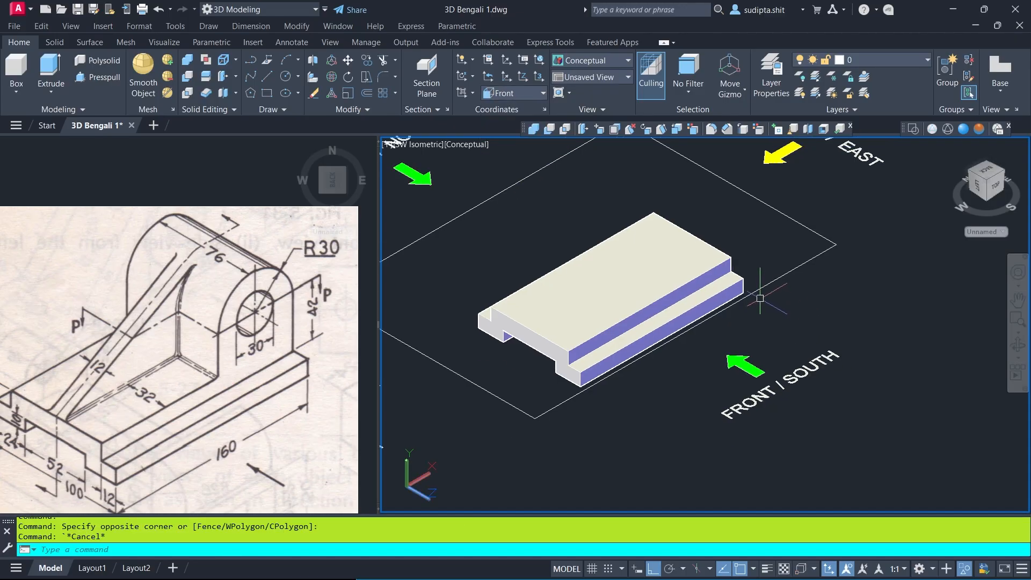
click(466, 146)
click(499, 178)
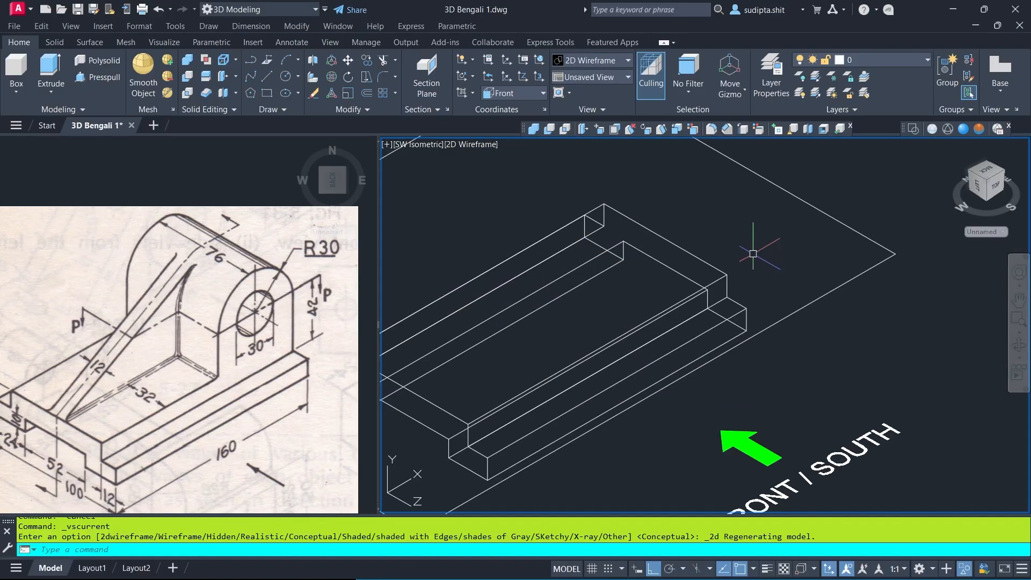
Start a polyline at the base's upper corner at the FRONT / SOUTH and RIGHT / EAST sides, with a 30 vertical segment
click(253, 60)
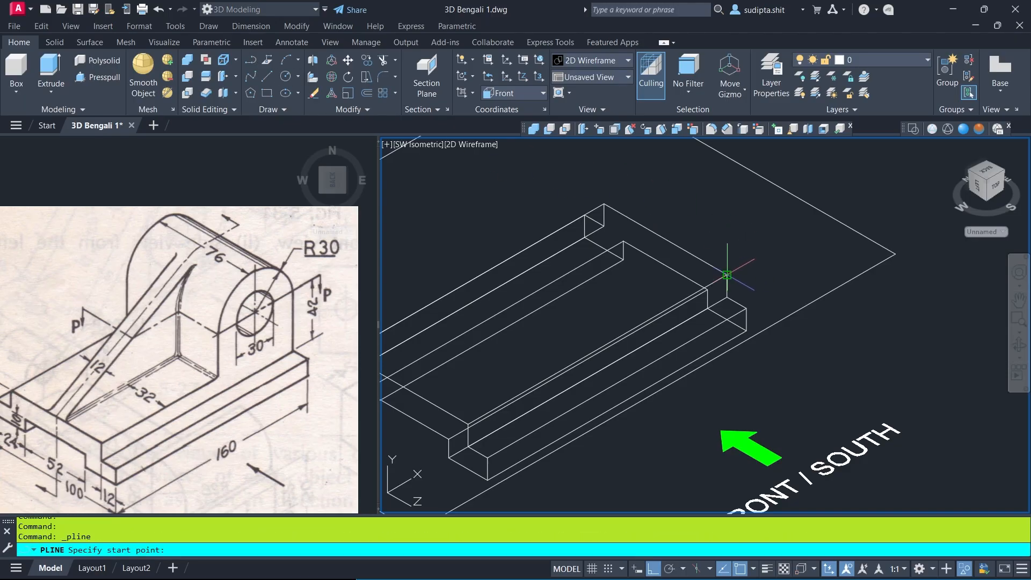
click(727, 275)
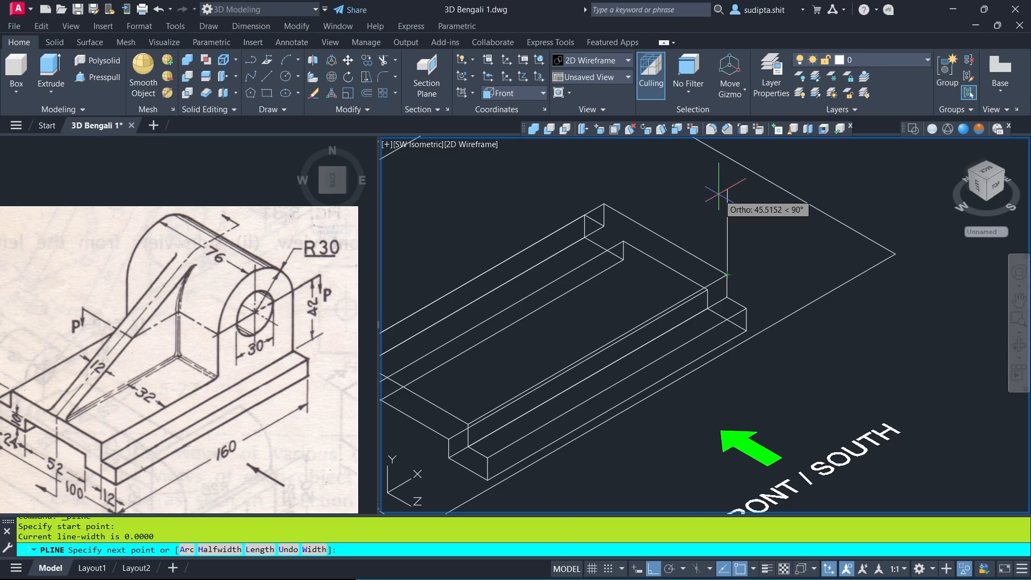
click(727, 295)
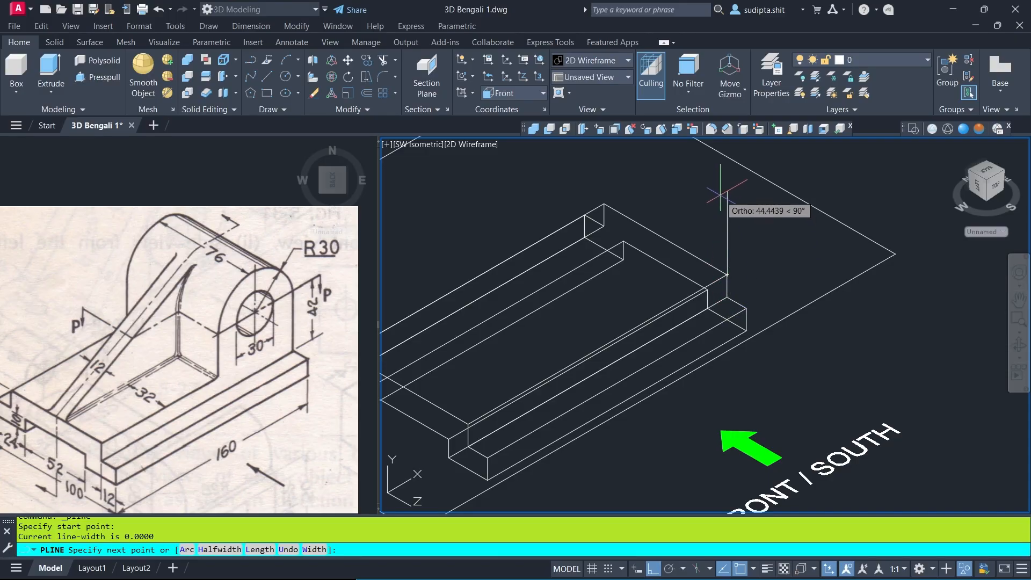
text(30)
key(Return)
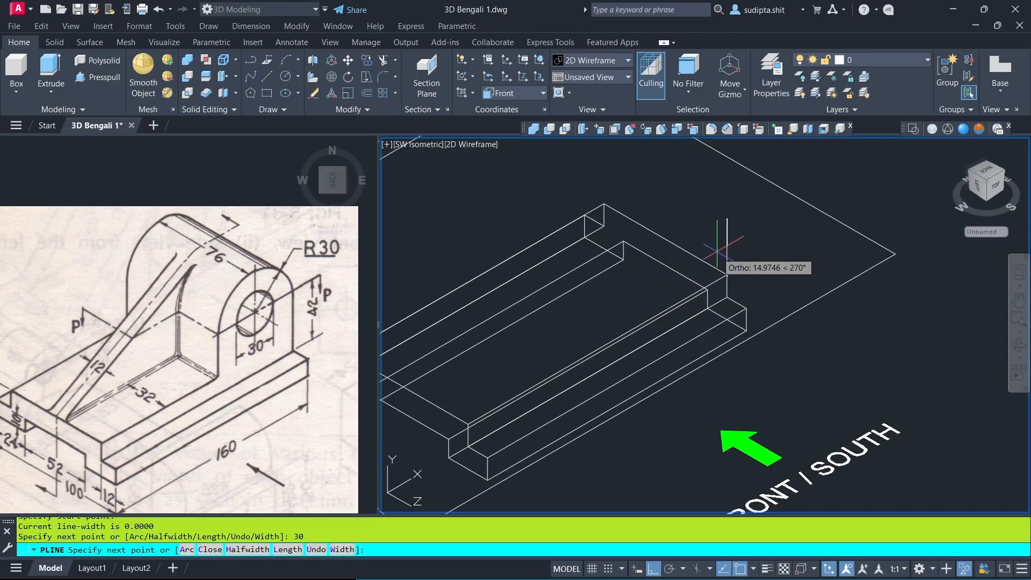
Continue the bearing profile's polyline with a semicircular arc spanning 60 along the base's length
right_click(710, 219)
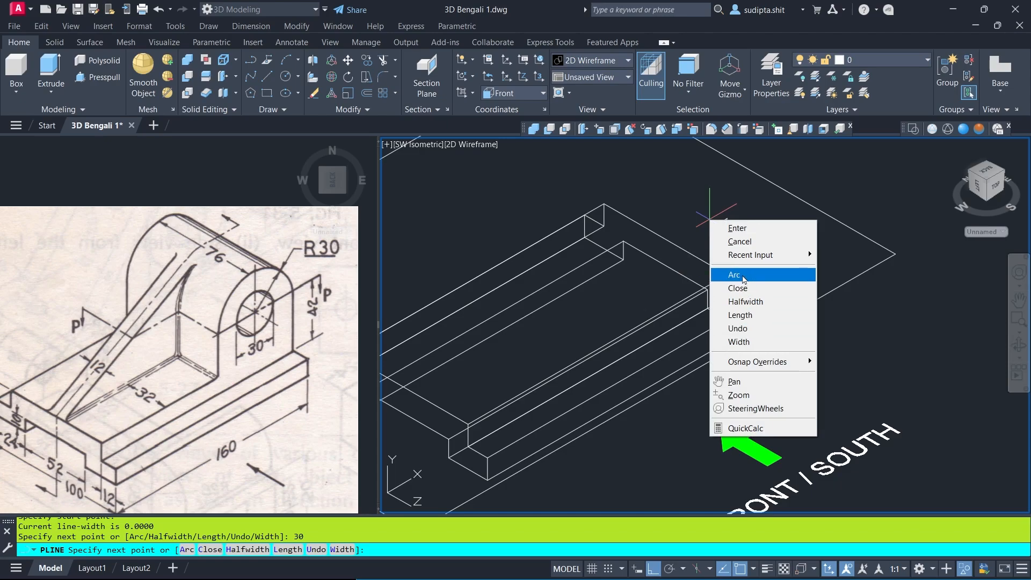
click(735, 275)
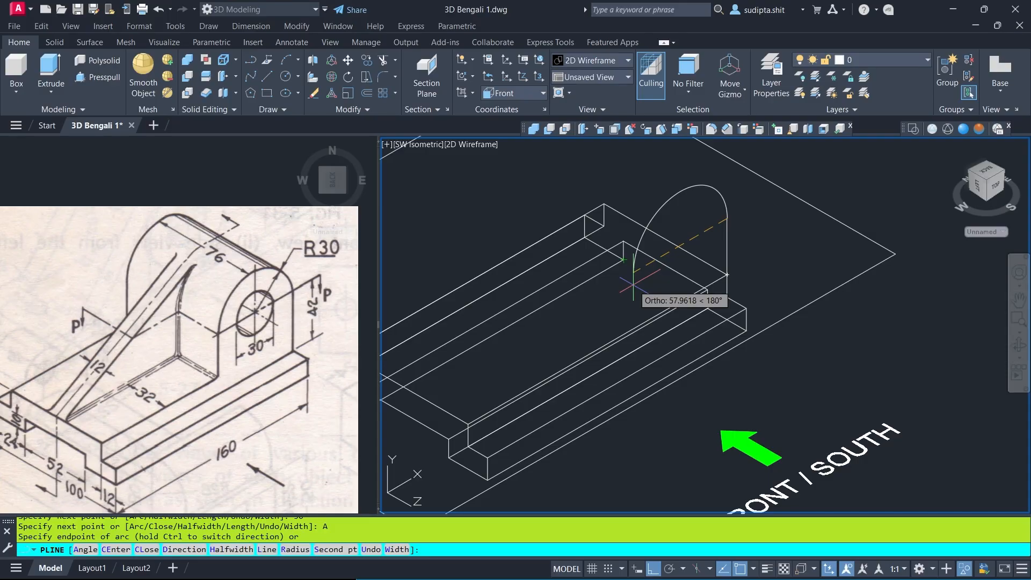
text(60)
key(Return)
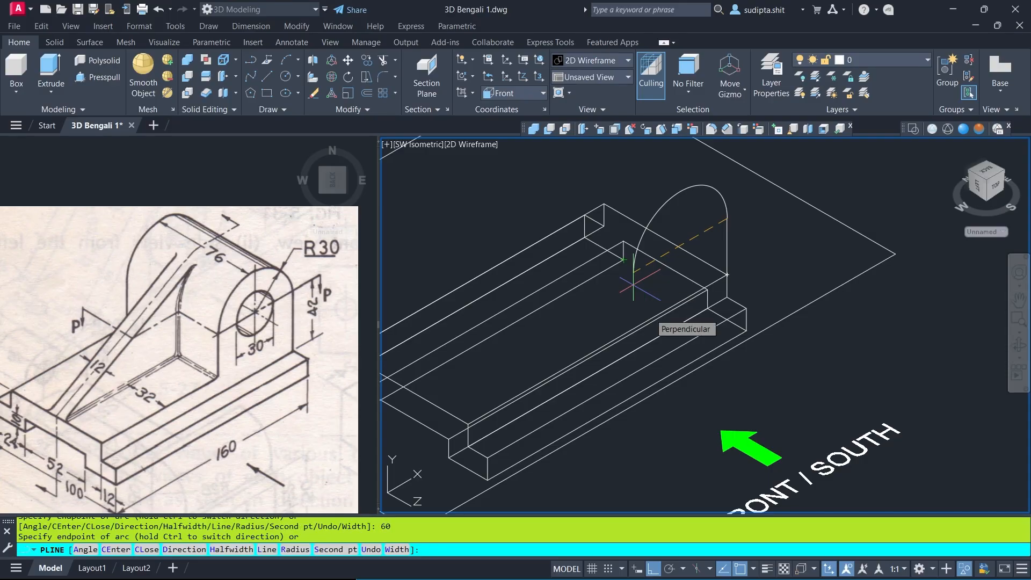
Switch the polyline back to line mode, draw straight down to the base's top edge, and close the bearing profile
right_click(650, 315)
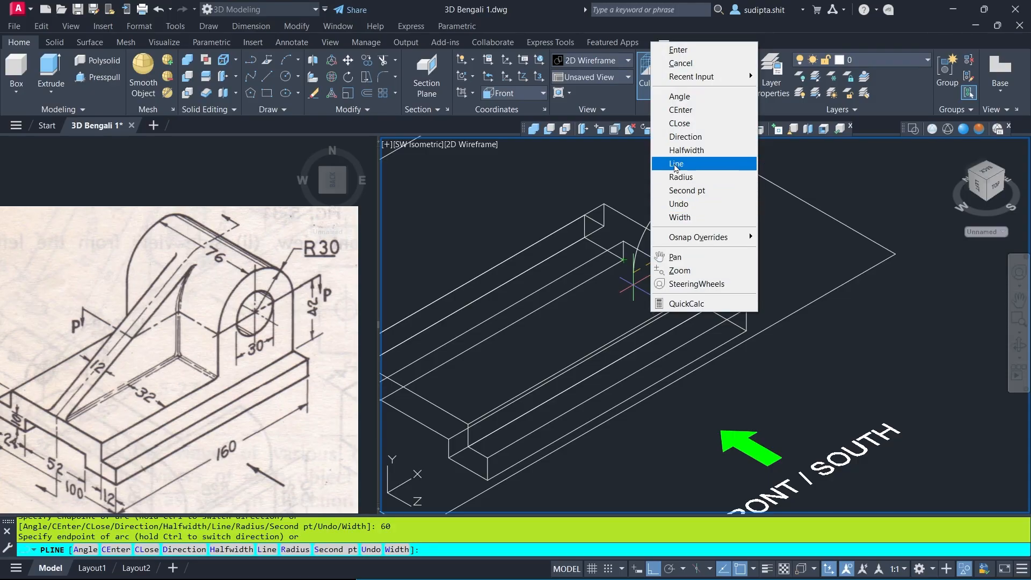
click(676, 164)
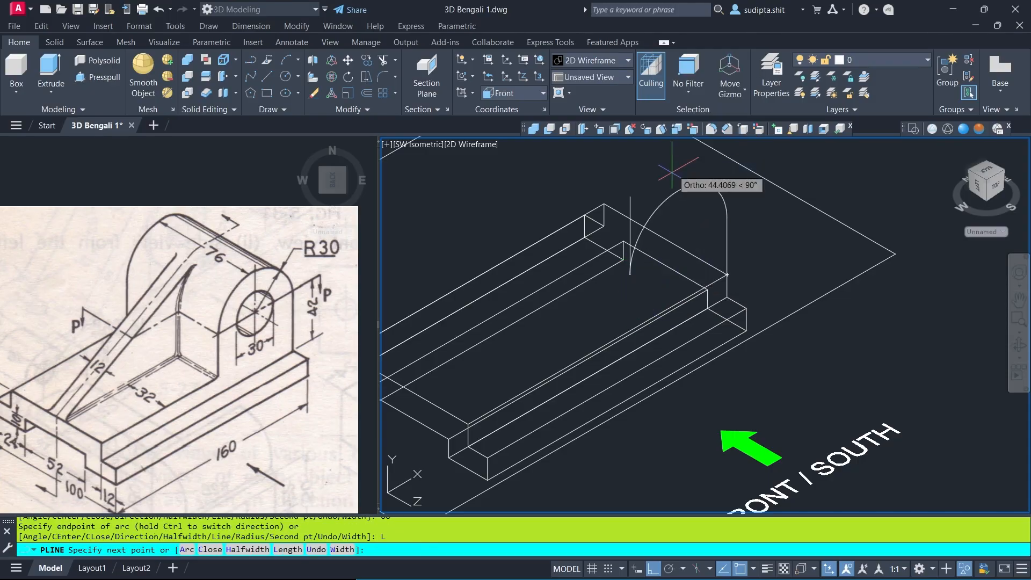
click(629, 332)
right_click(630, 329)
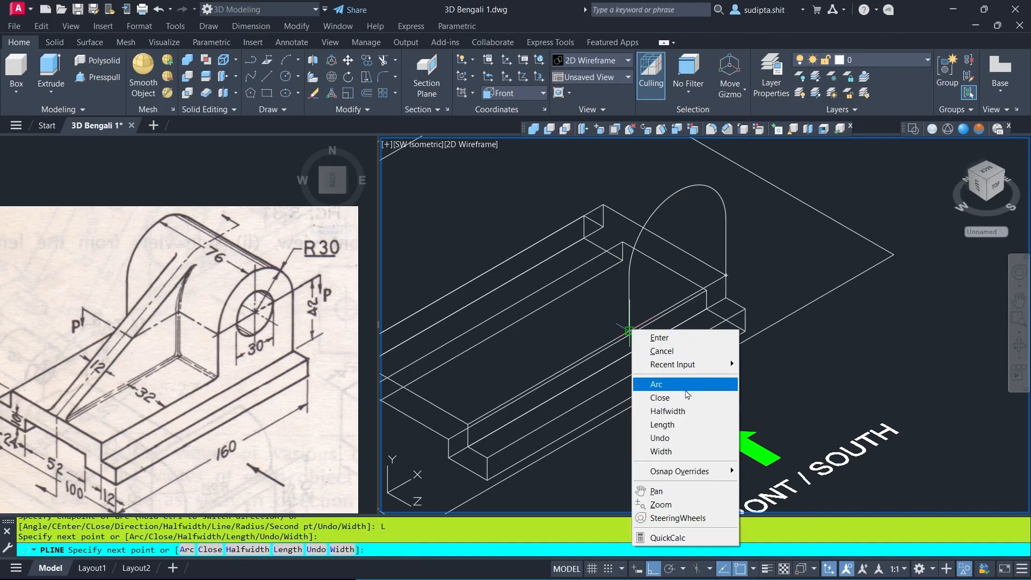
click(677, 395)
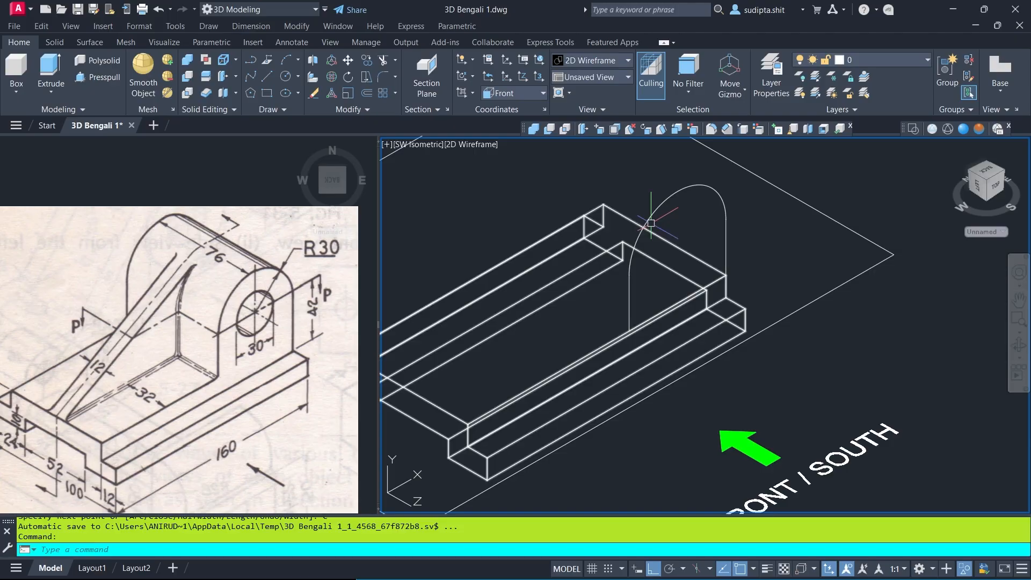
click(661, 206)
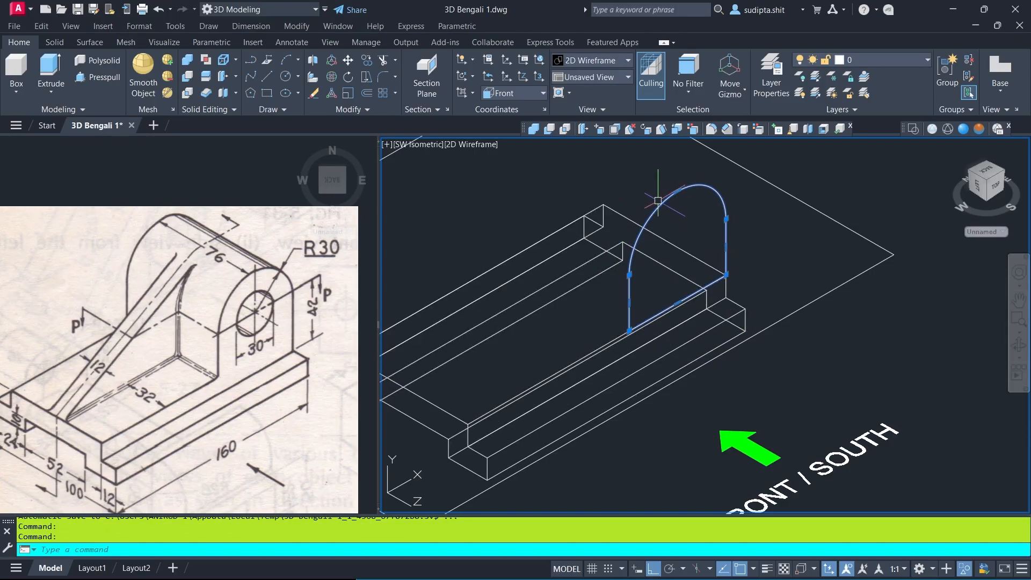
Draw a construction line joining the two endpoints of the bearing profile's arc
click(286, 76)
key(Escape)
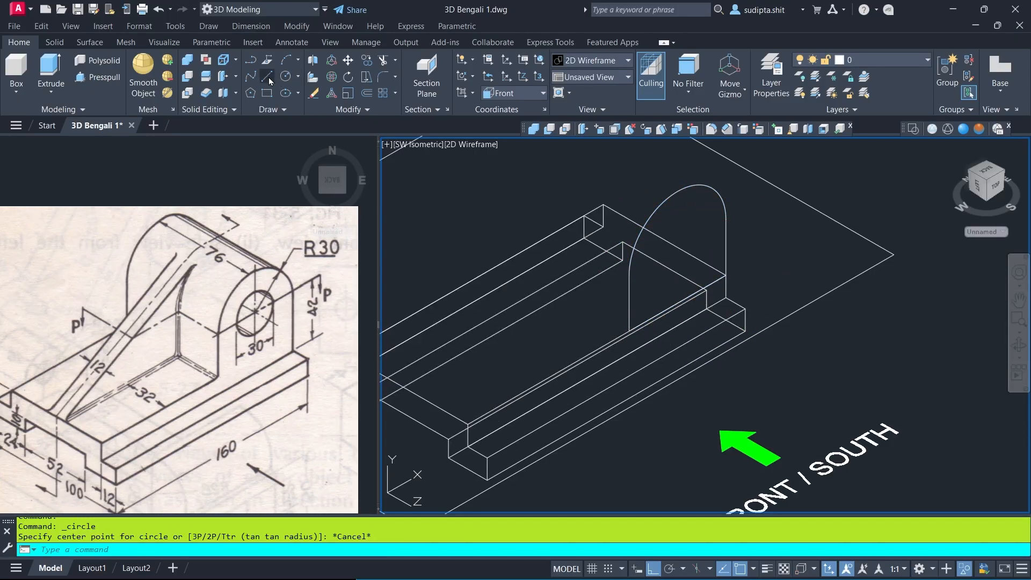
click(268, 77)
click(726, 219)
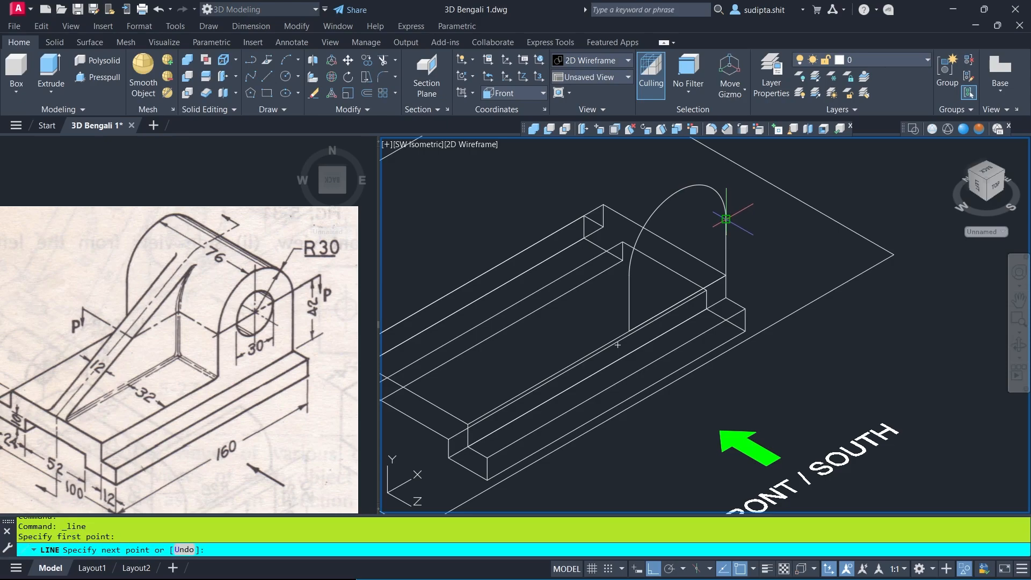
click(629, 275)
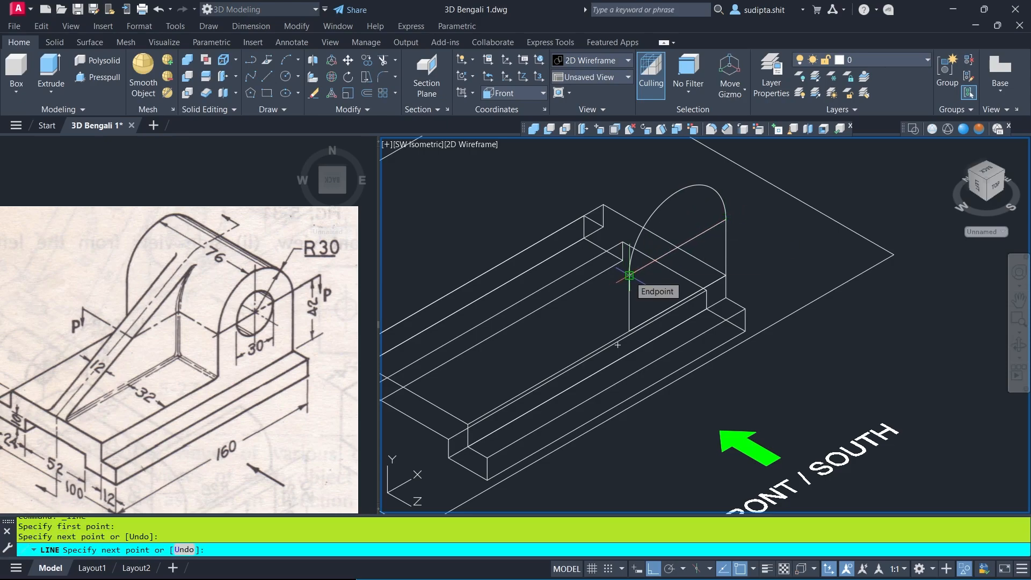
key(Return)
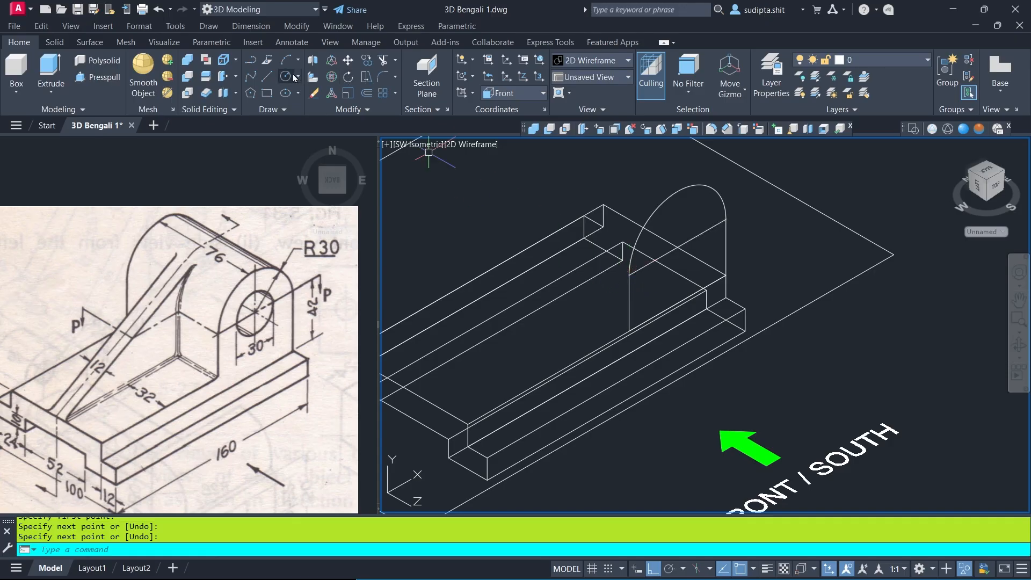
Draw a circle of radius 15 centred on the construction line's midpoint for the bearing hole
click(292, 75)
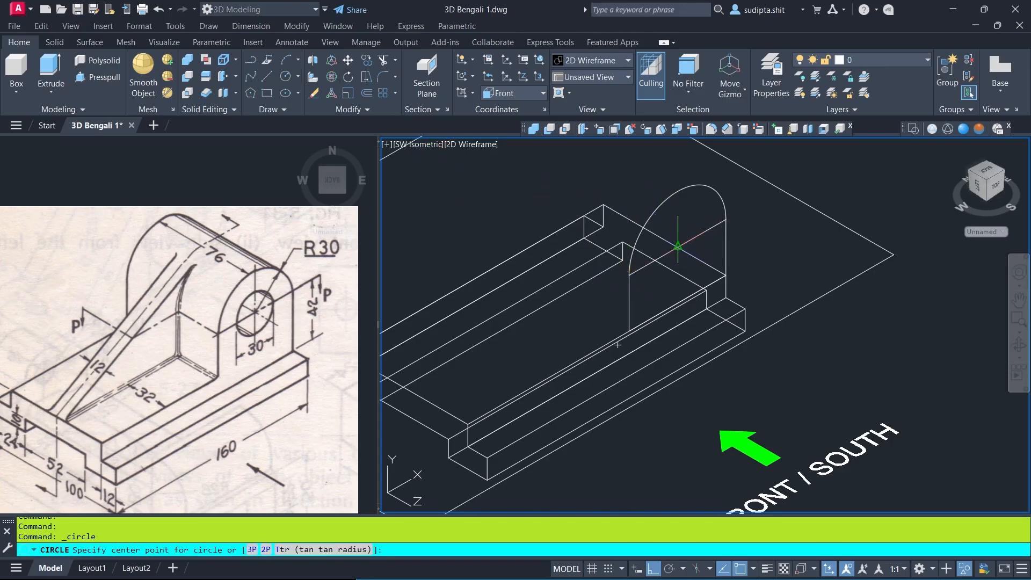
scroll(678, 246, up, 5)
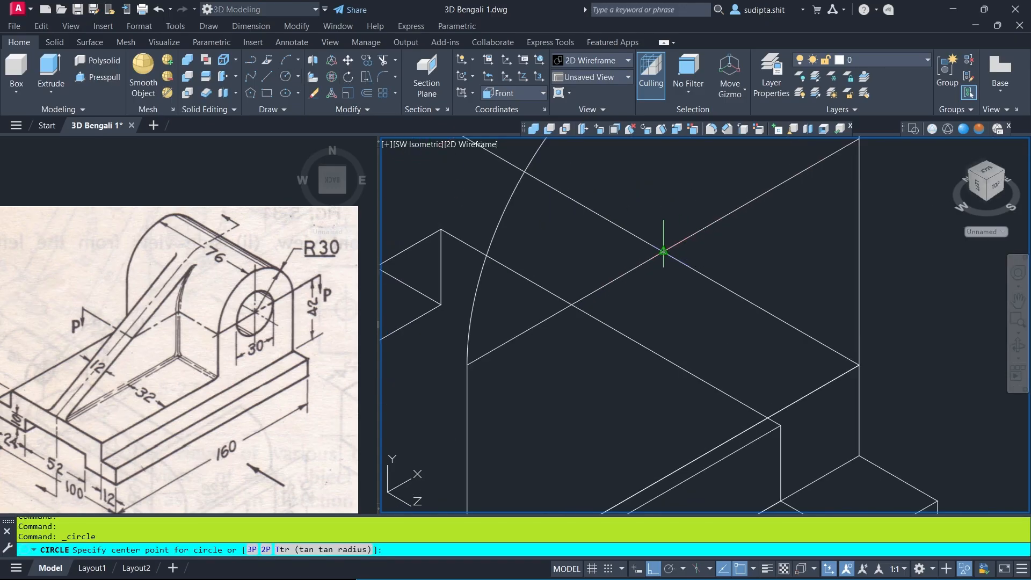
click(663, 250)
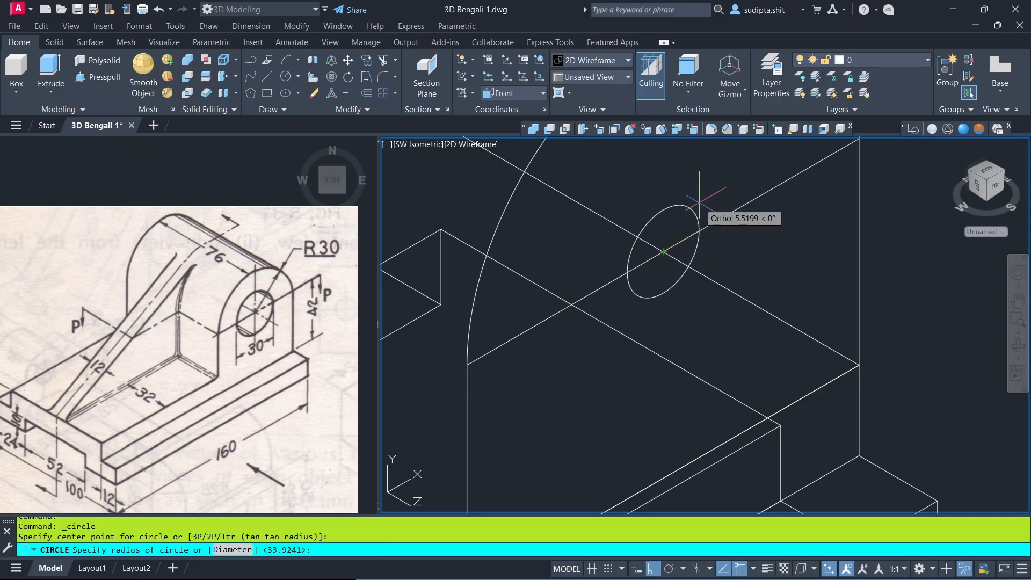
scroll(699, 203, down, 2)
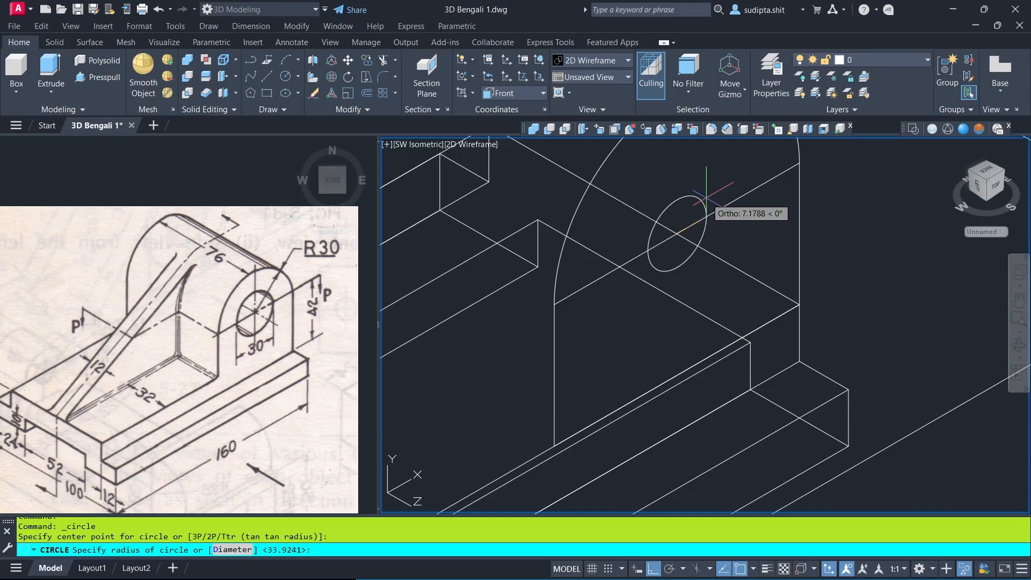
text(15)
key(Return)
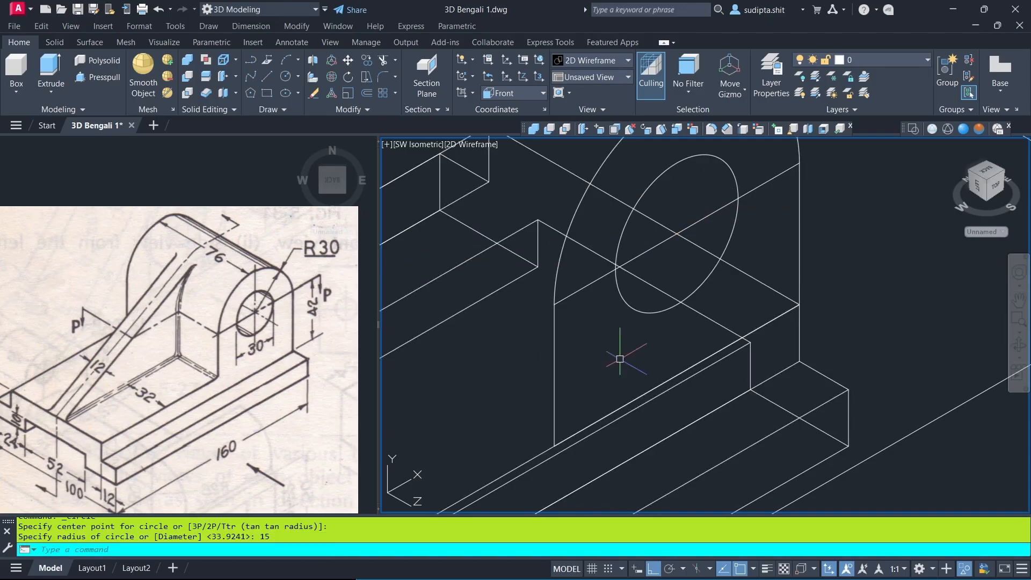
Delete the construction line running across the bearing profile through the circle's centre
scroll(715, 298, down, 3)
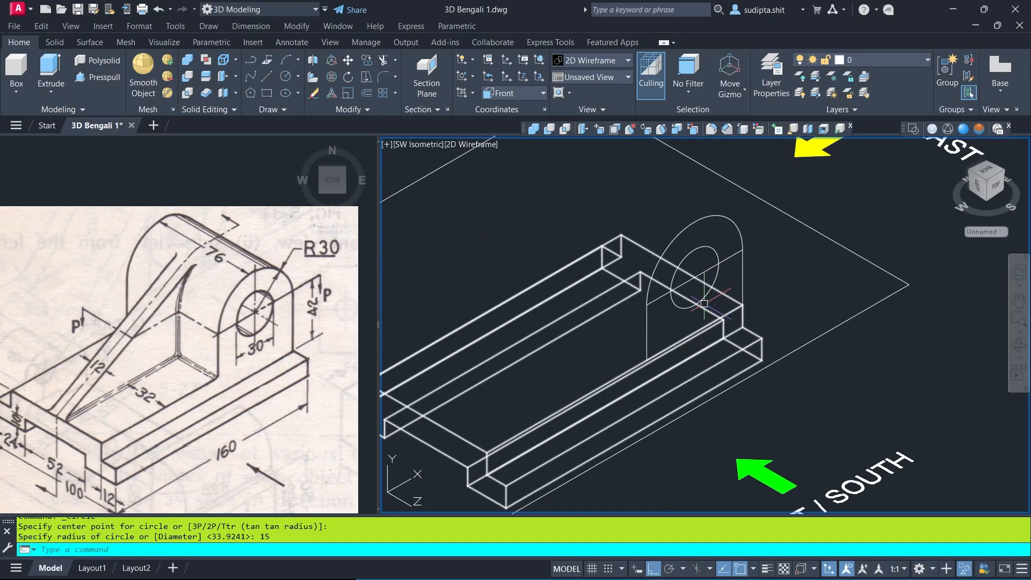
click(729, 259)
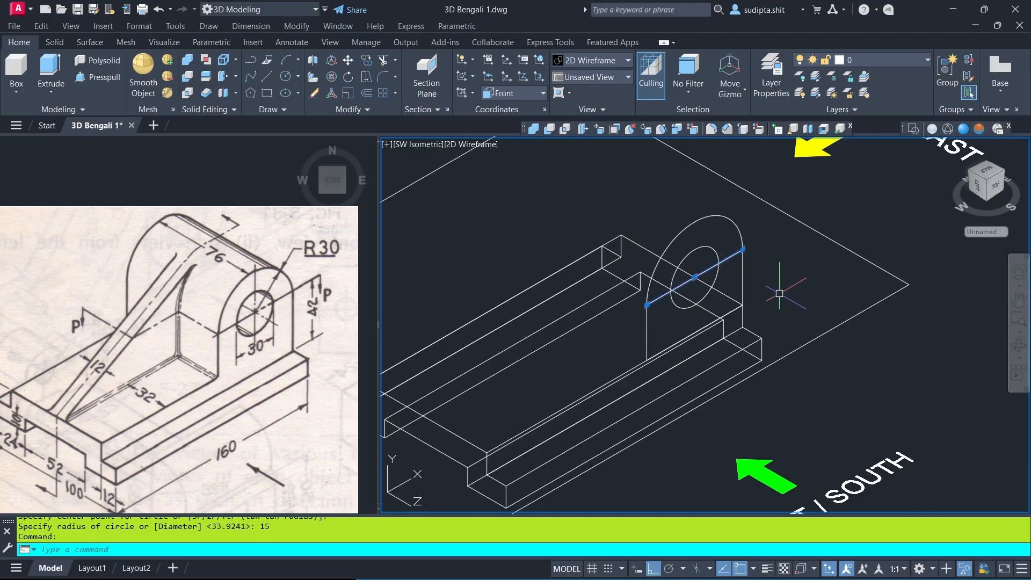
key(Delete)
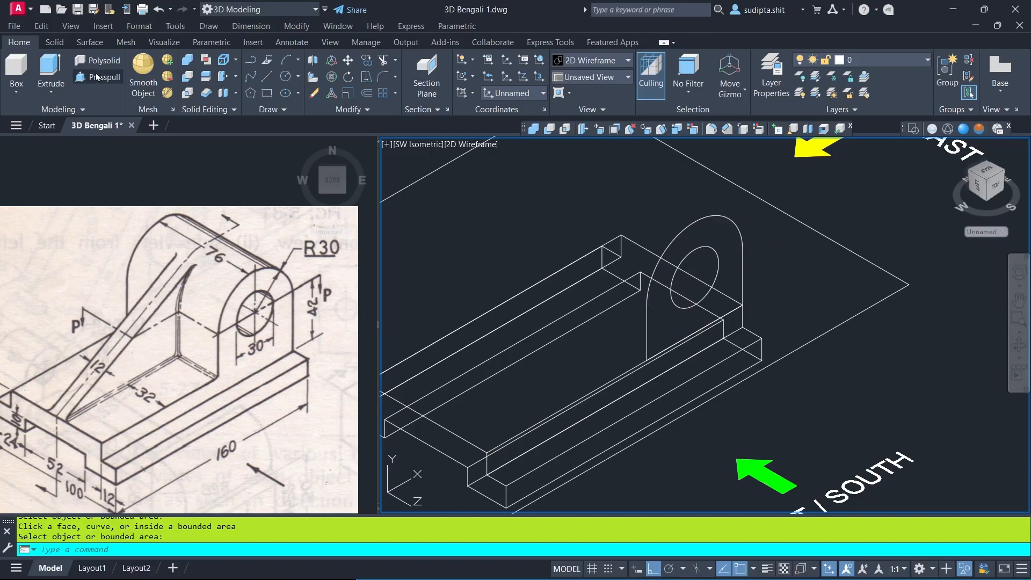
Extrude the bearing profile and its inner circle together across the base, ending at the endpoint on the base's opposite top edge
click(51, 67)
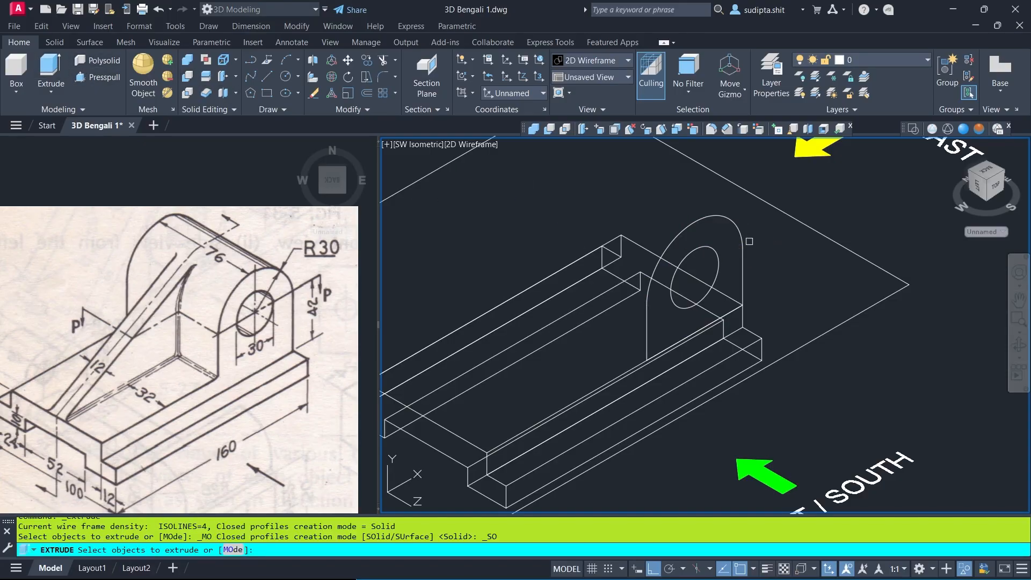
click(742, 236)
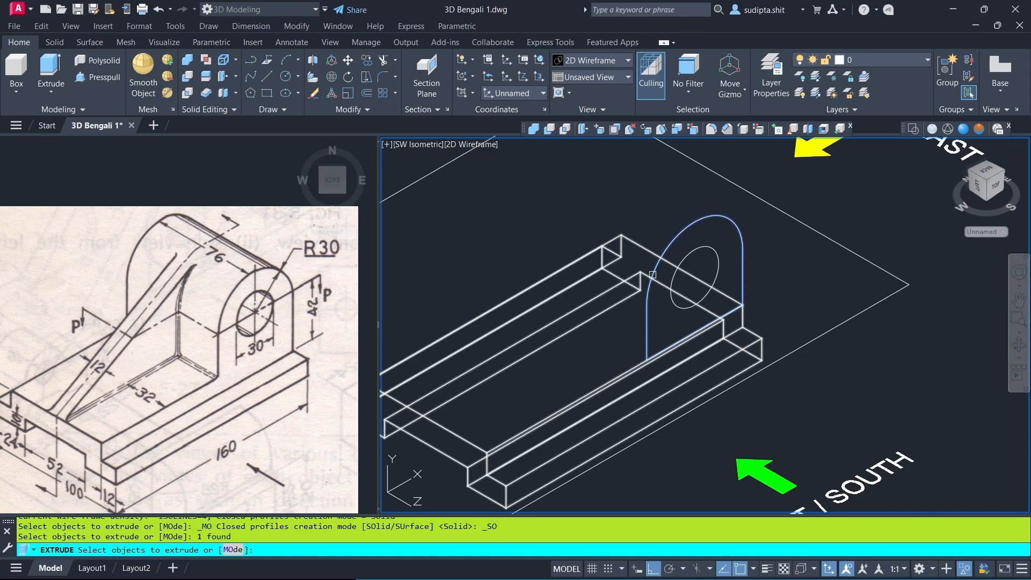
click(715, 253)
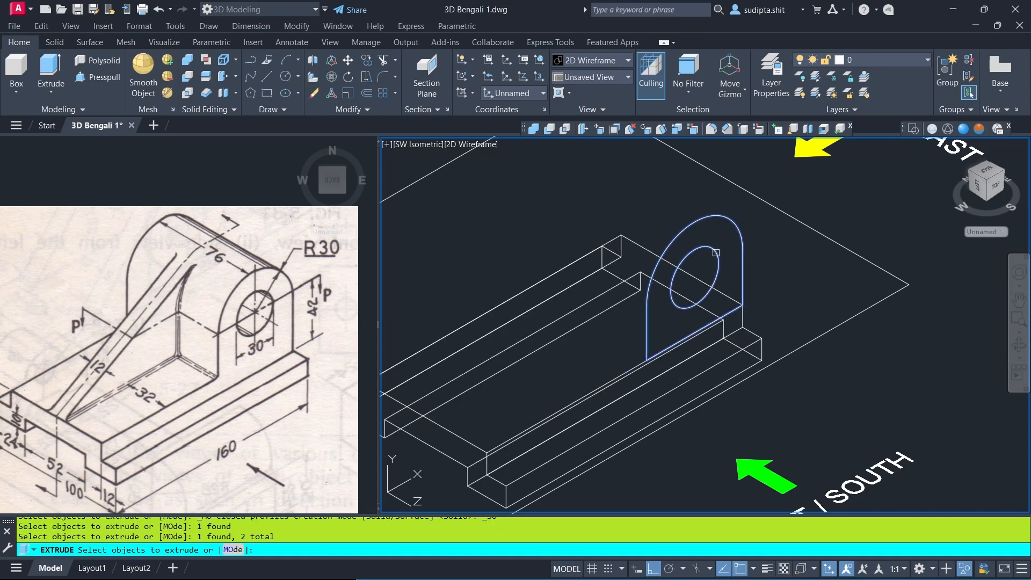
right_click(815, 265)
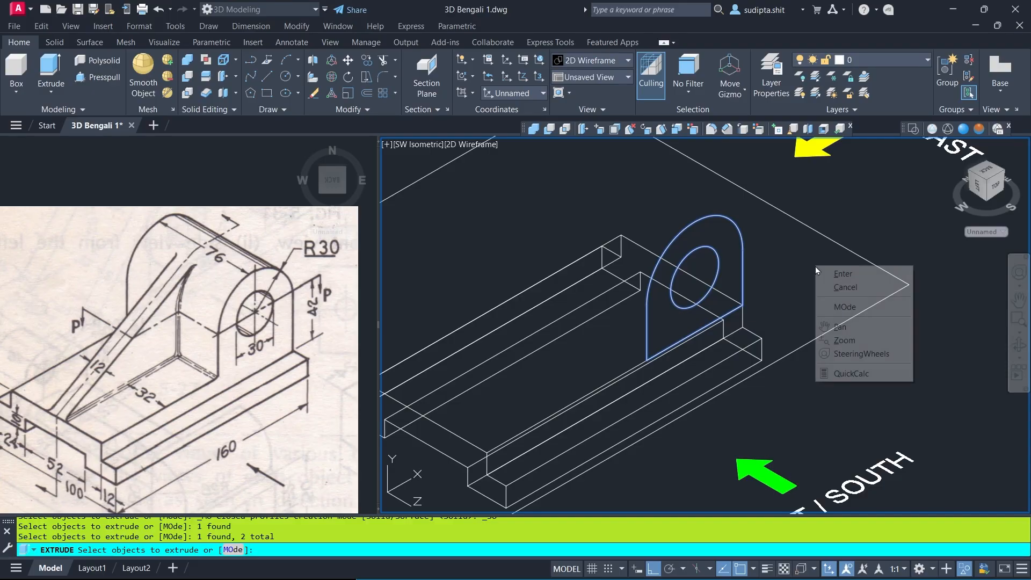
click(842, 273)
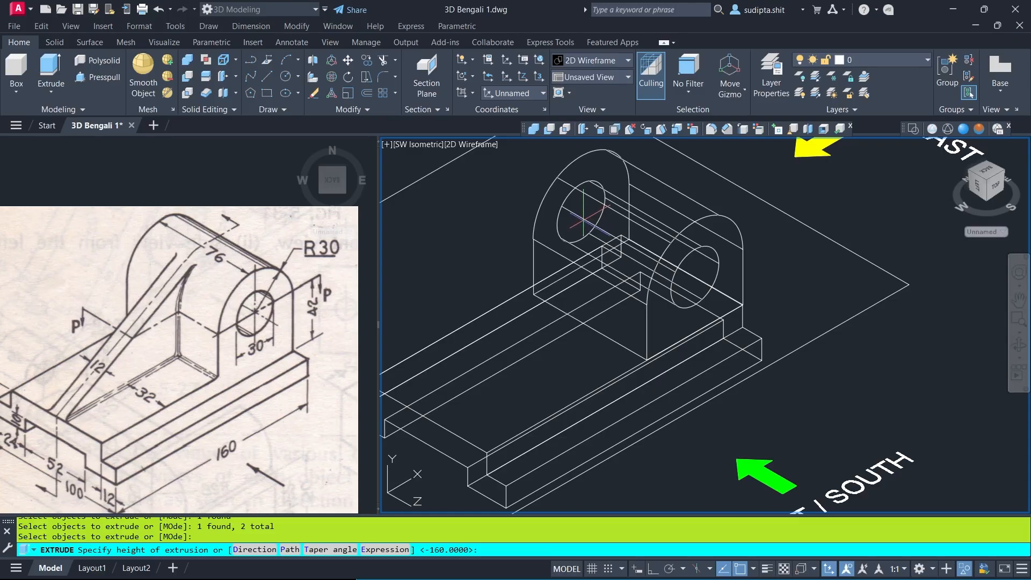
scroll(623, 231, up, 4)
scroll(622, 228, down, 4)
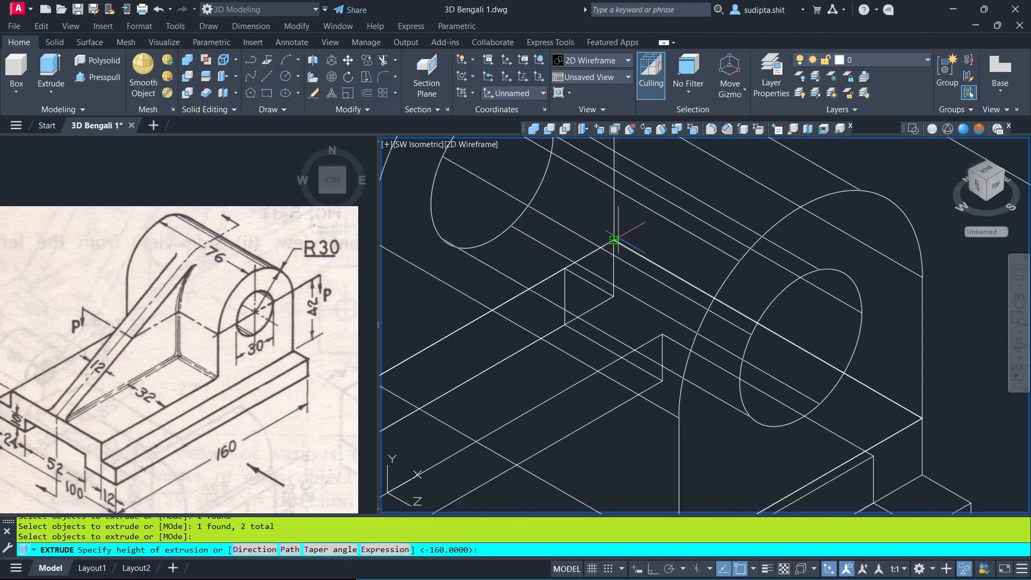
scroll(757, 248, down, 2)
scroll(751, 252, up, 5)
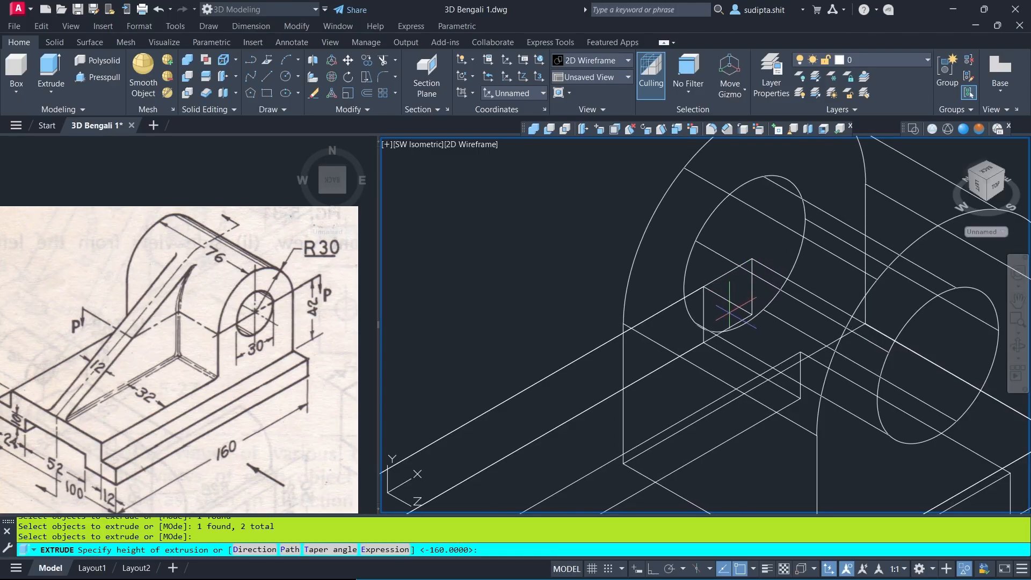
shift+middle_drag(728, 299, 671, 306)
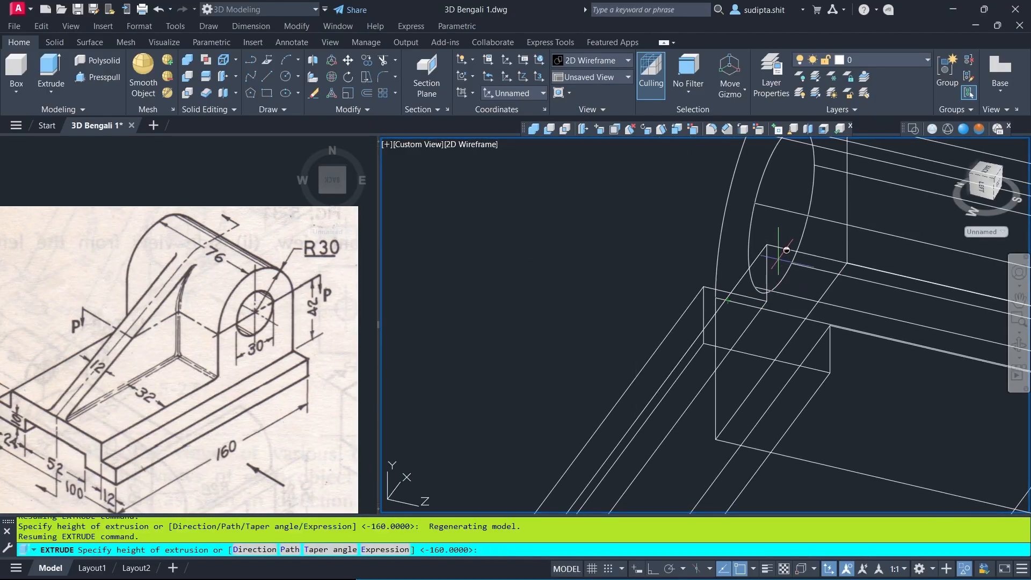
scroll(768, 241, down, 5)
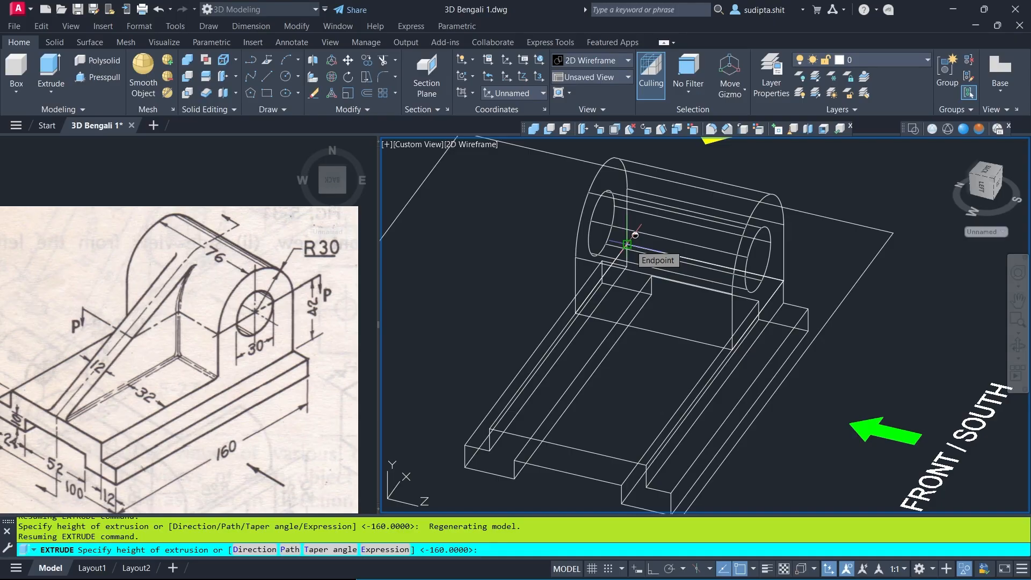
key(F8)
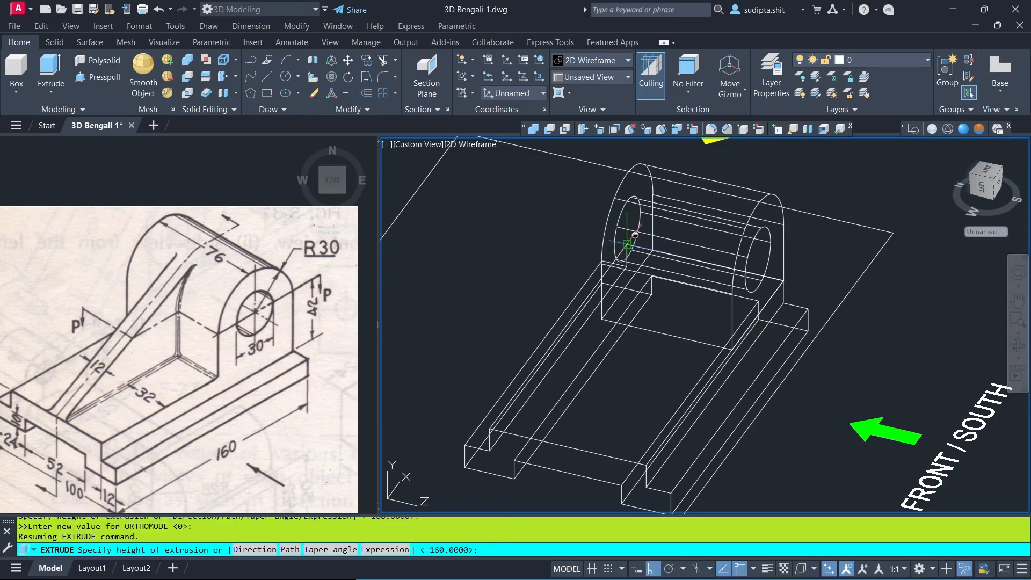
shift+middle_drag(635, 234, 610, 236)
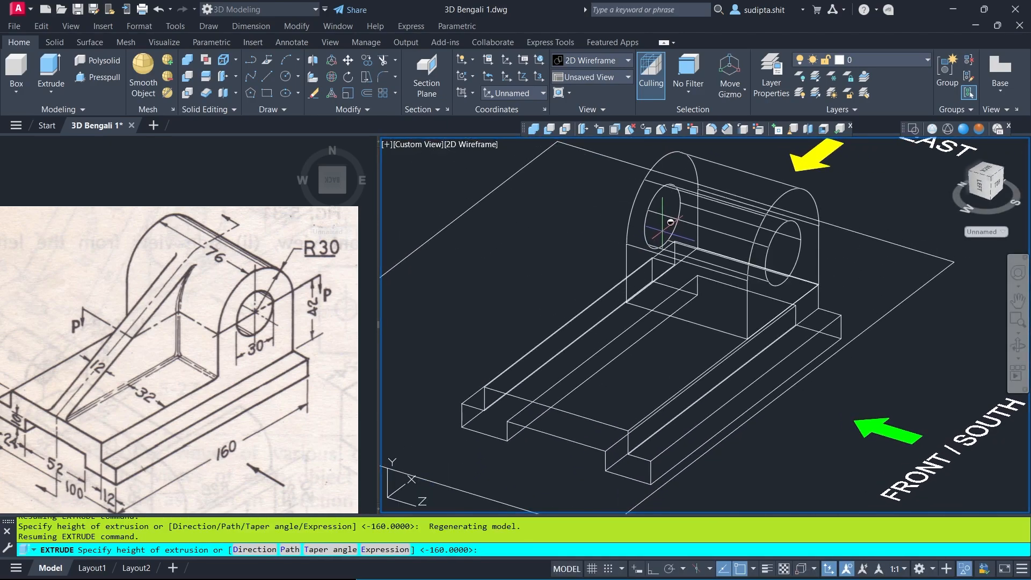
scroll(681, 244, up, 4)
scroll(681, 246, up, 4)
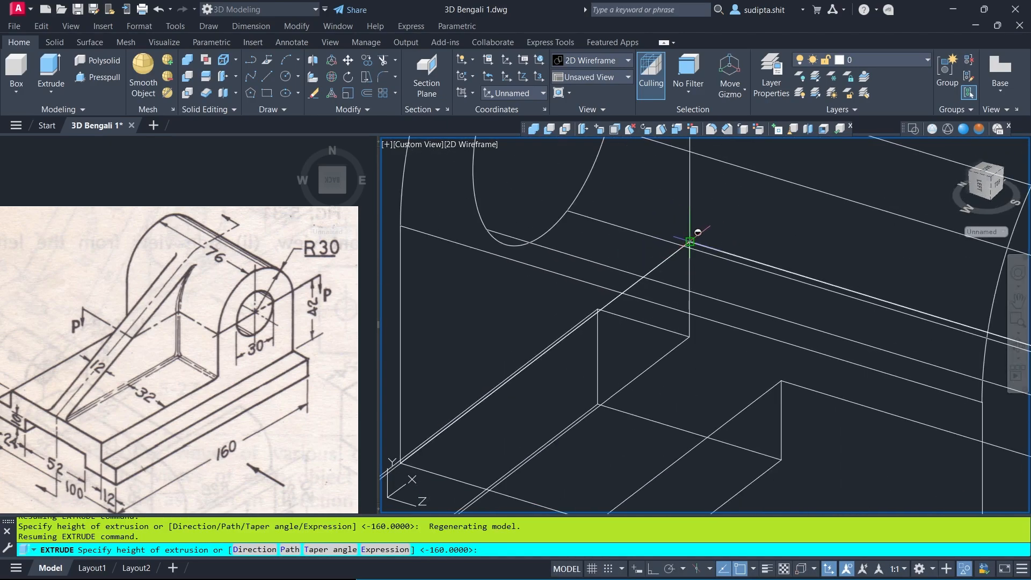
scroll(698, 231, down, 6)
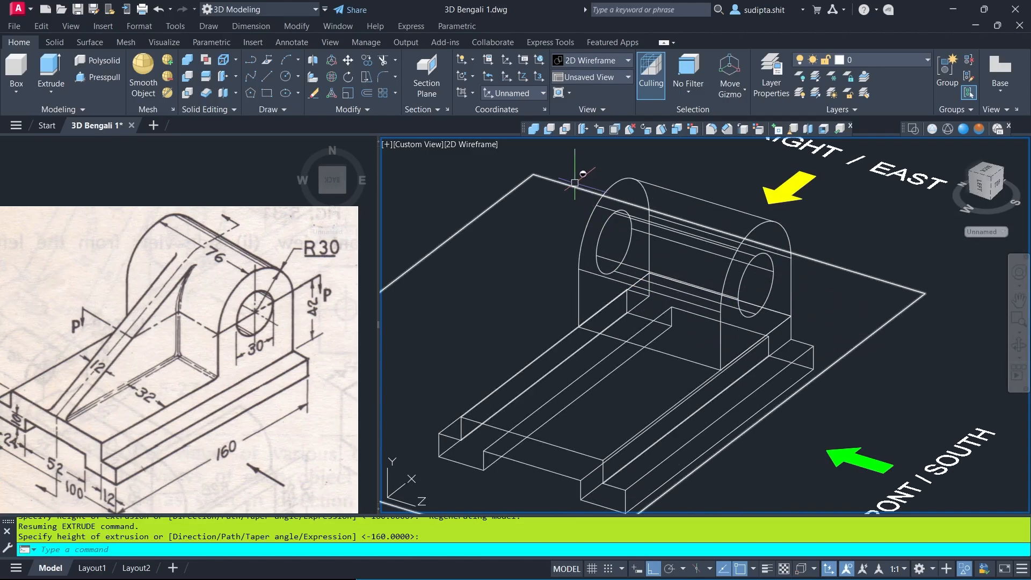
Switch the model view to the Conceptual visual style and orbit around the extruded bearing block to inspect it
click(979, 129)
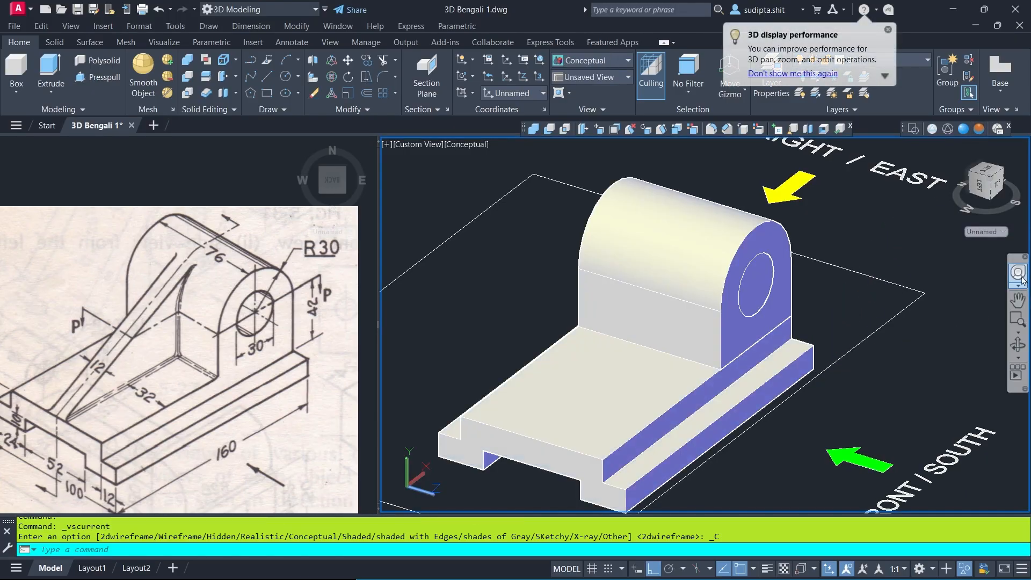
click(1018, 345)
drag(996, 350, 818, 345)
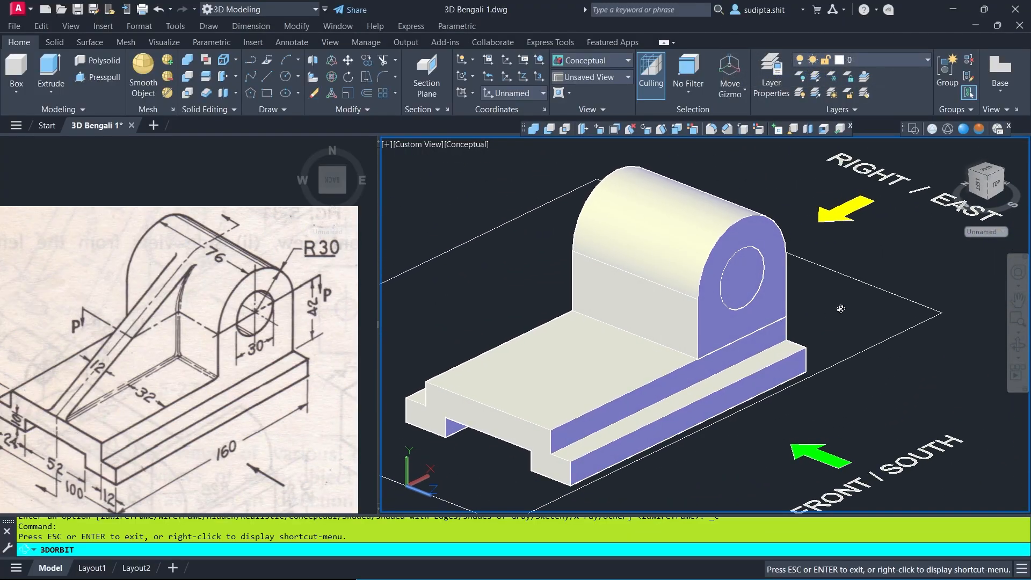
key(Escape)
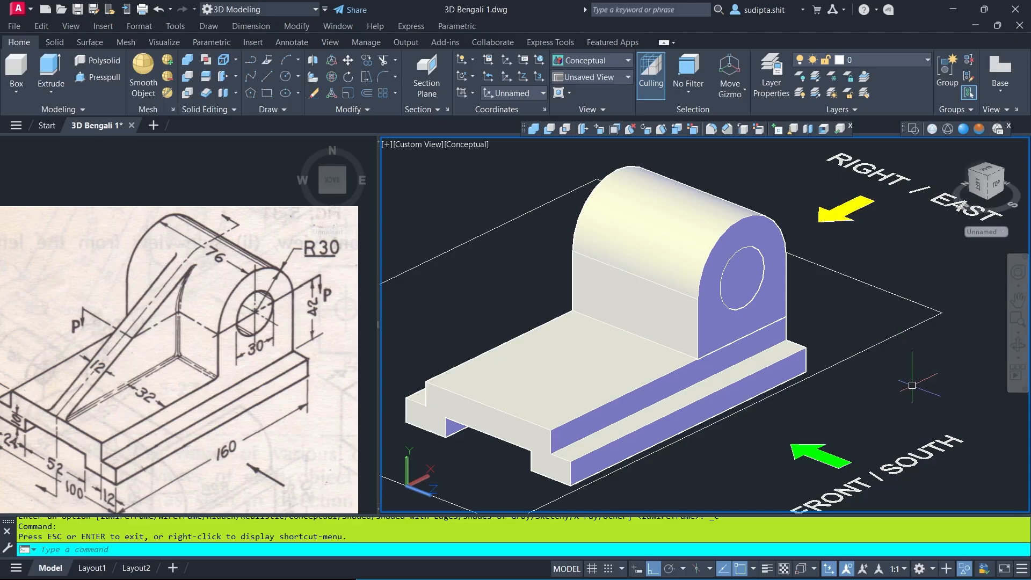
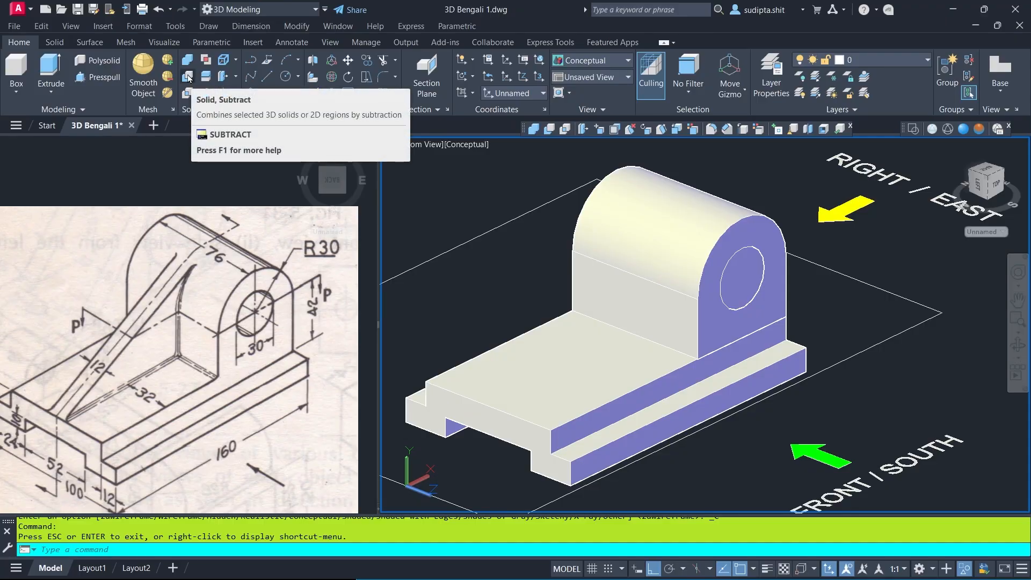
Subtract the extruded cylinder from the rounded bearing block to cut the through hole
click(188, 77)
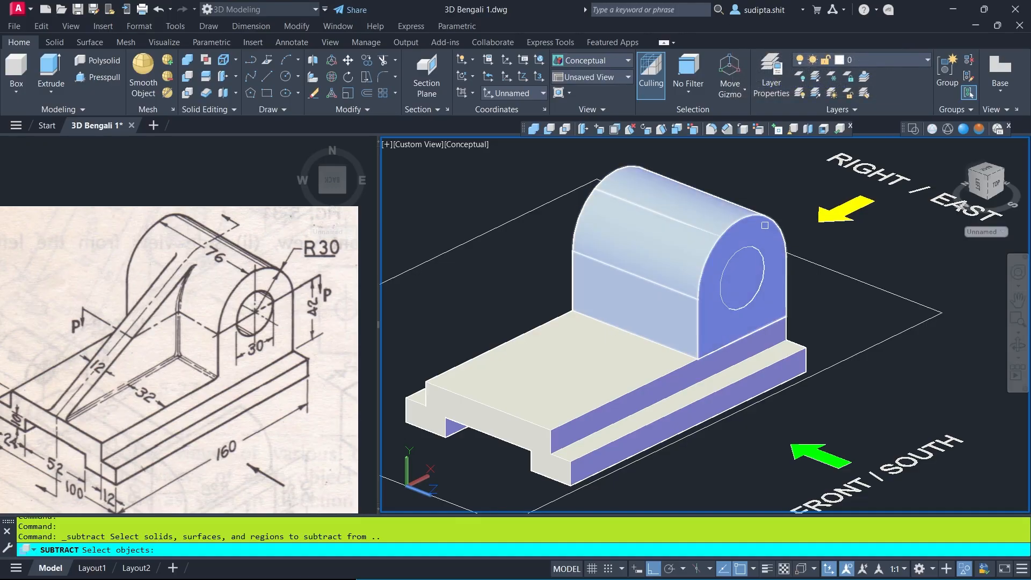
click(764, 226)
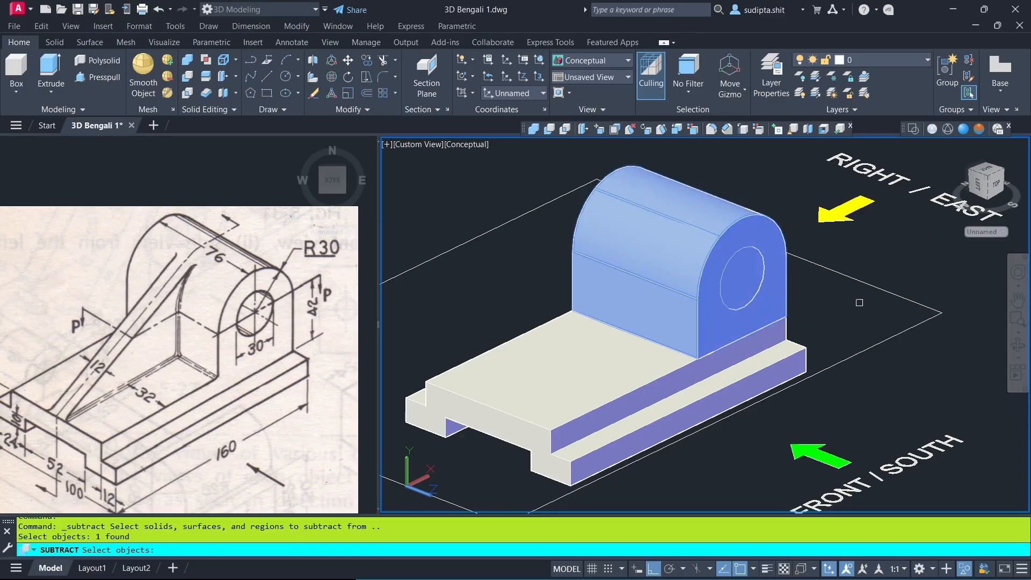
key(Return)
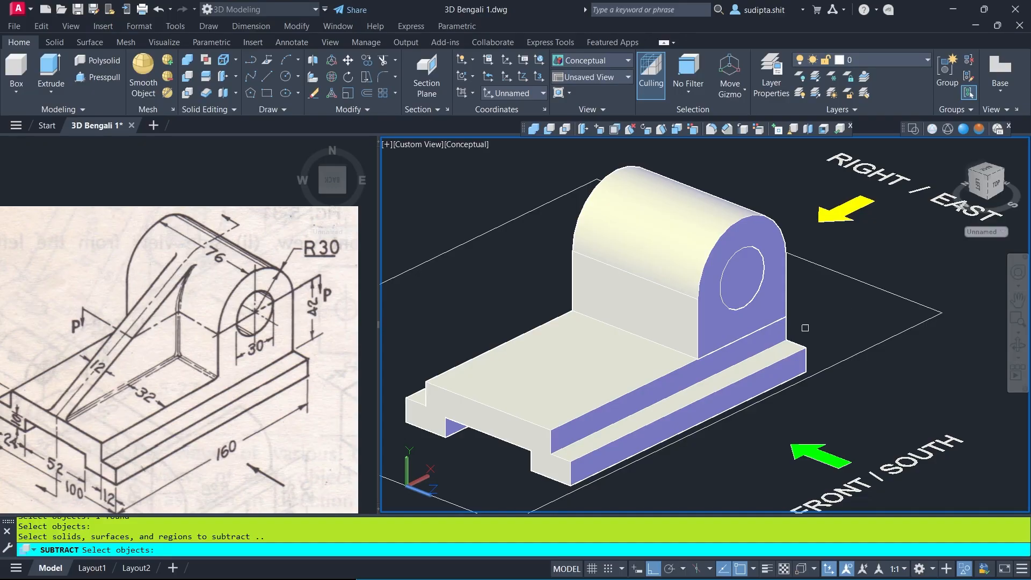
click(743, 274)
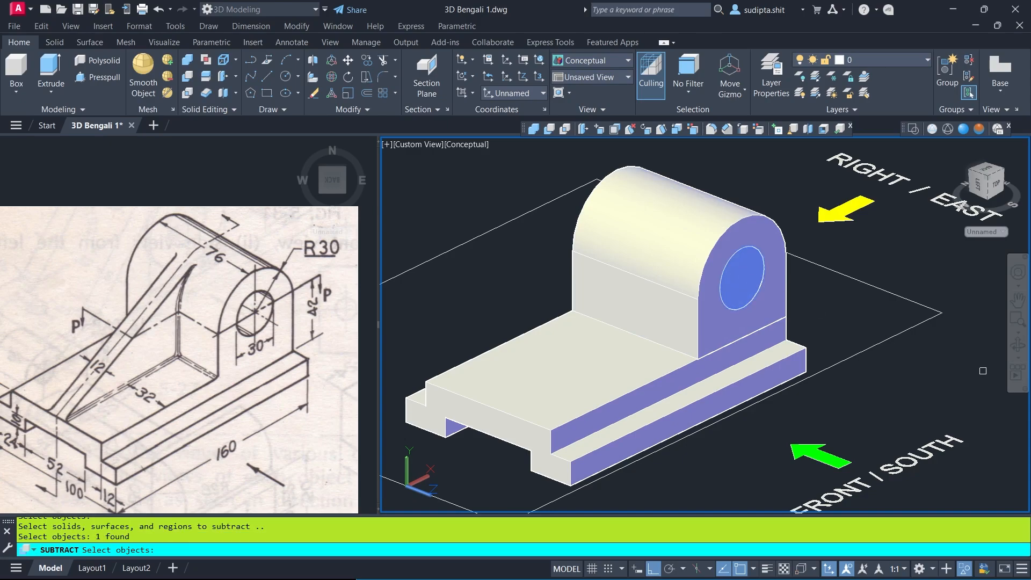
key(Return)
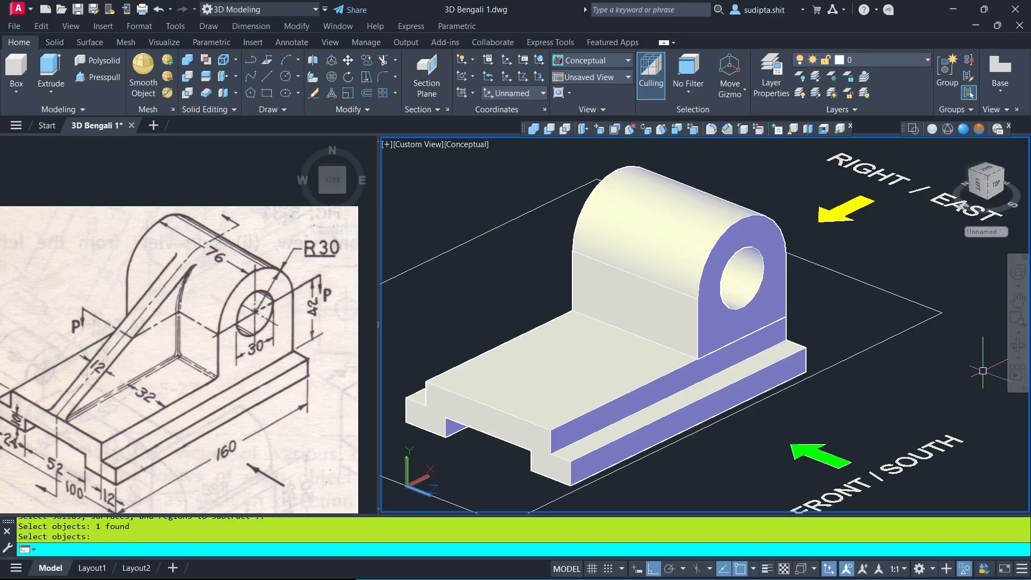
Examine the bored bearing block in the Realistic visual style from several angles and from the home view
click(1019, 346)
mouse_move(823, 351)
mouse_down()
mouse_move(792, 350)
mouse_move(727, 306)
mouse_move(716, 321)
mouse_move(722, 307)
mouse_move(743, 327)
mouse_move(832, 359)
mouse_move(827, 386)
mouse_move(800, 351)
mouse_move(822, 352)
mouse_up()
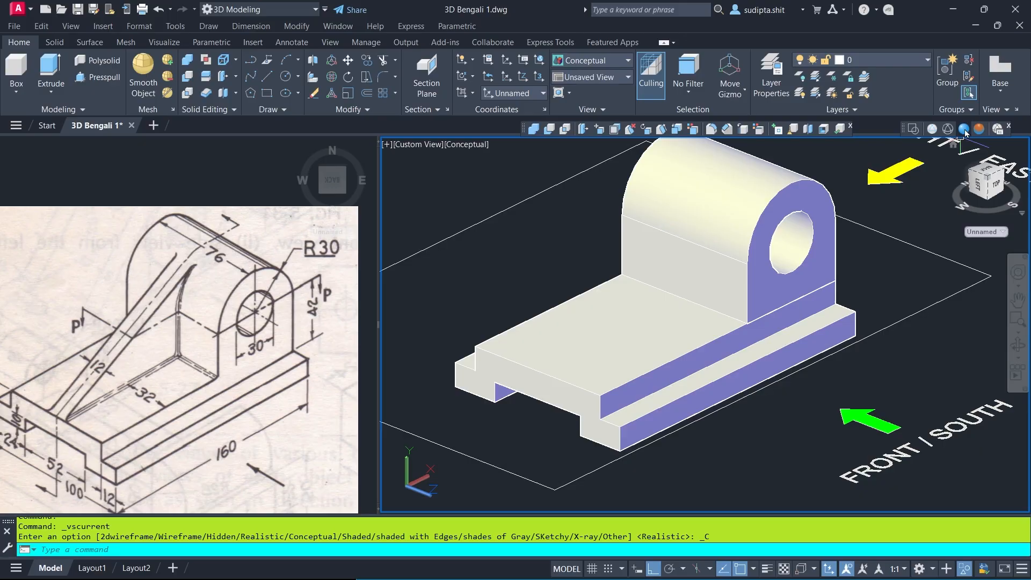
click(963, 129)
click(1017, 347)
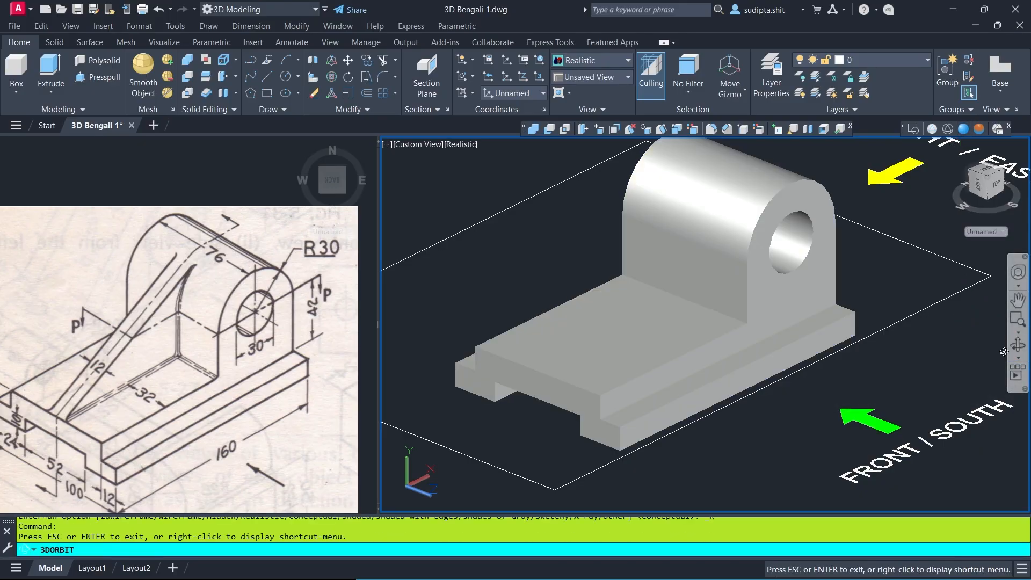
drag(1003, 352, 766, 374)
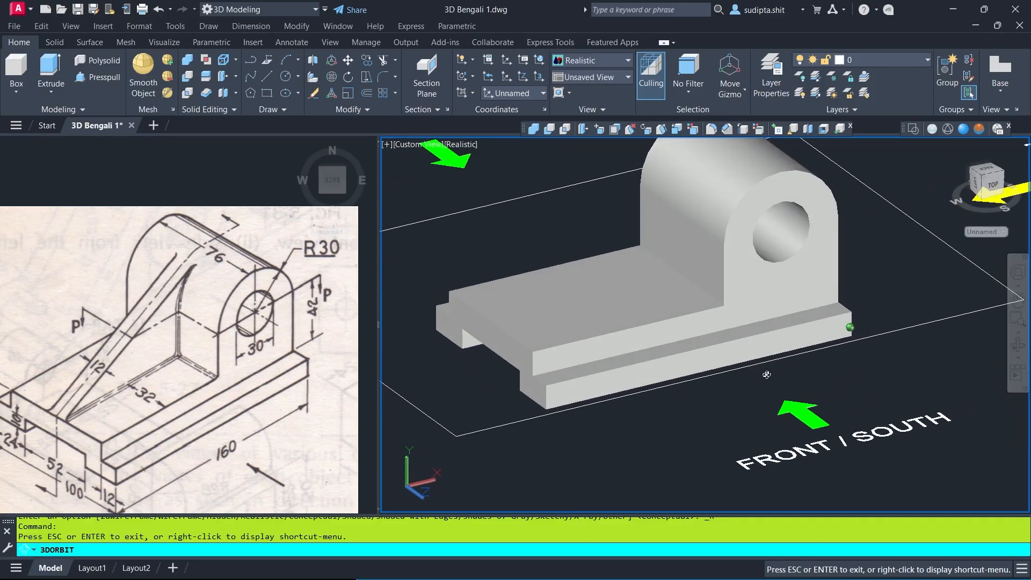
middle_drag(894, 357, 868, 407)
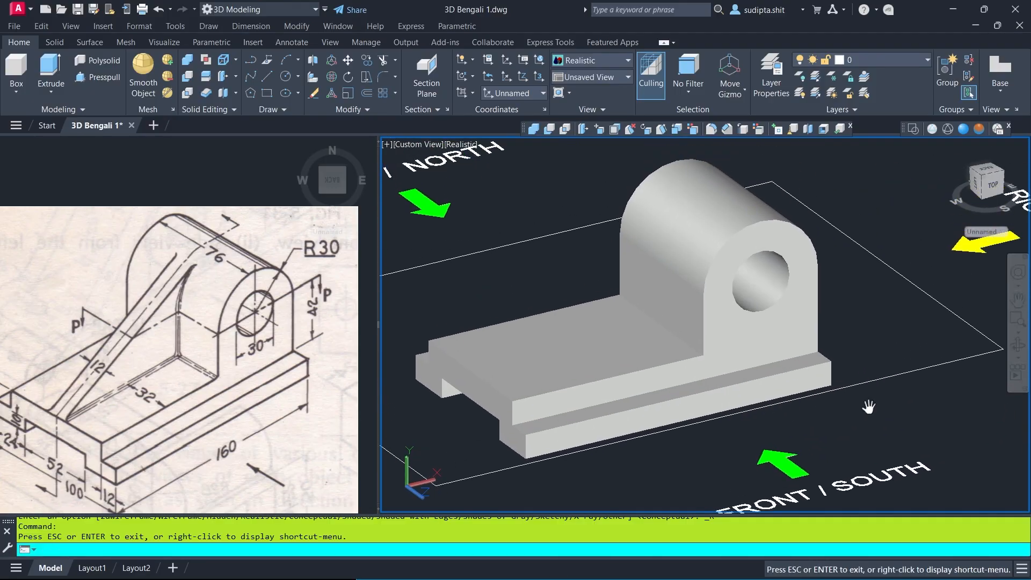
key(Escape)
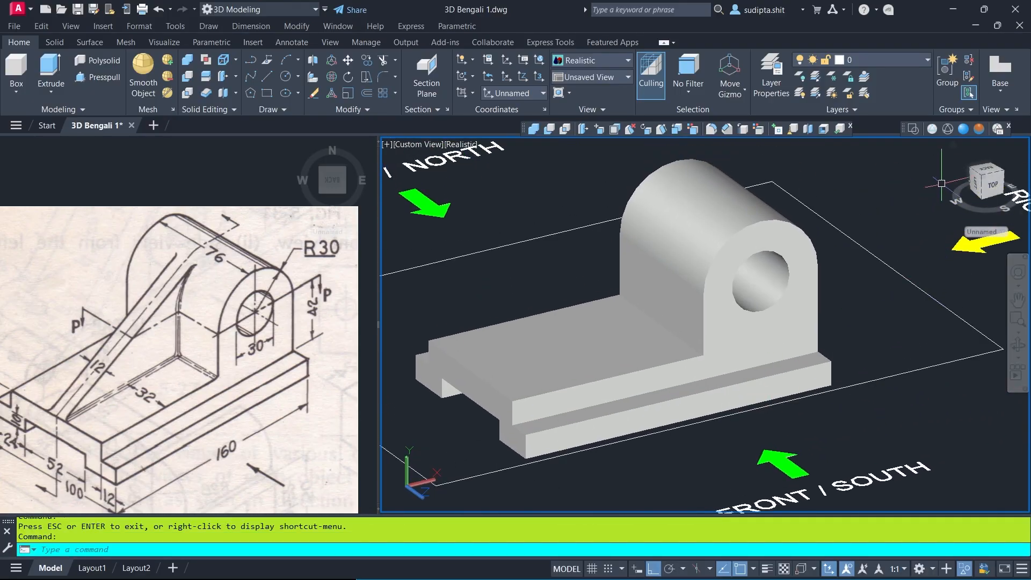
click(953, 144)
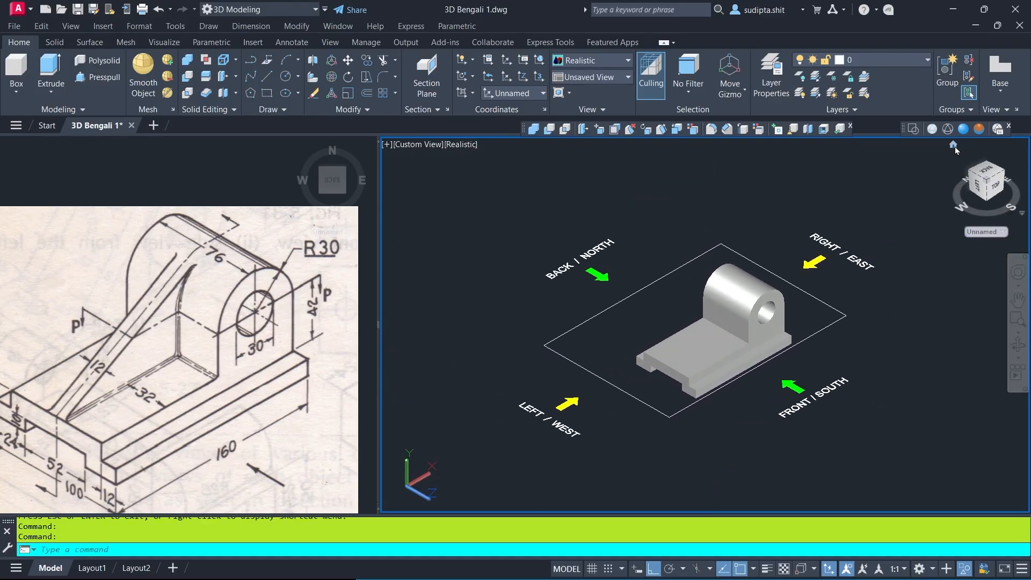
key(ctrl+z)
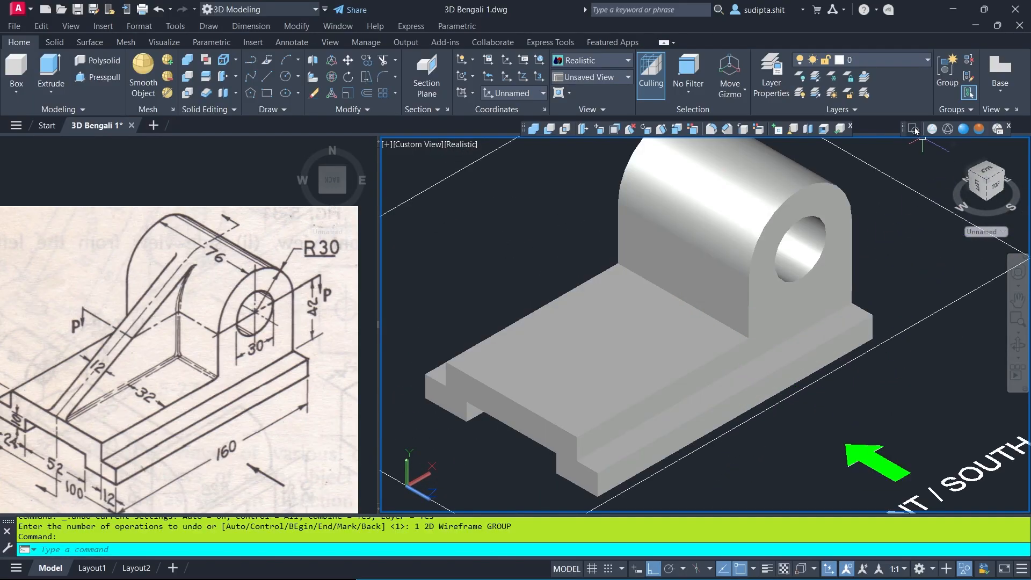
Return the model view to 2D Wireframe and bring the rib dimensions into view in the reference drawing
click(913, 129)
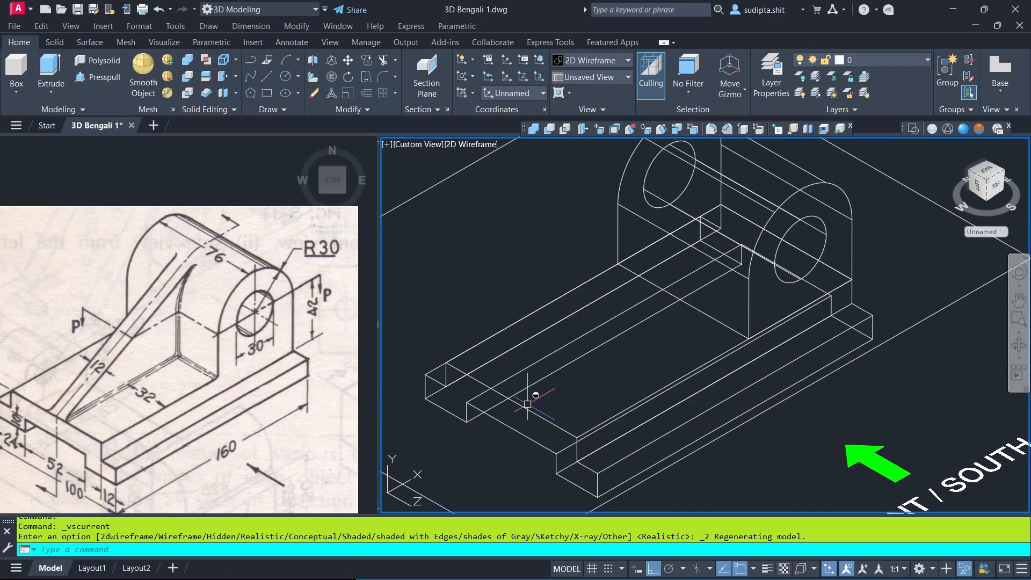
click(170, 374)
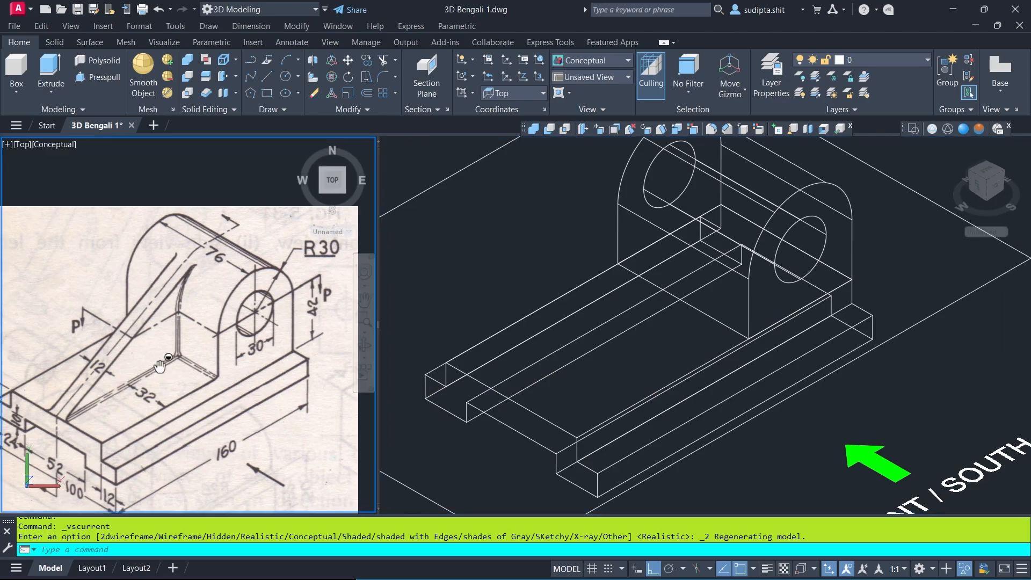
middle_drag(157, 362, 228, 336)
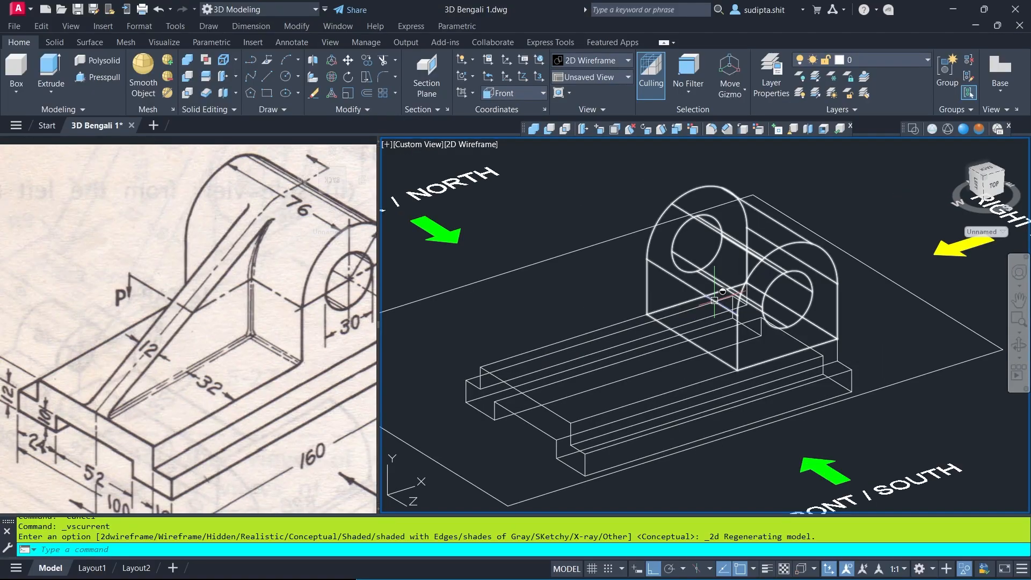
Draw the rib's sloping line from the near end corner of the base's top face tangent to the bearing block's front arc
click(266, 79)
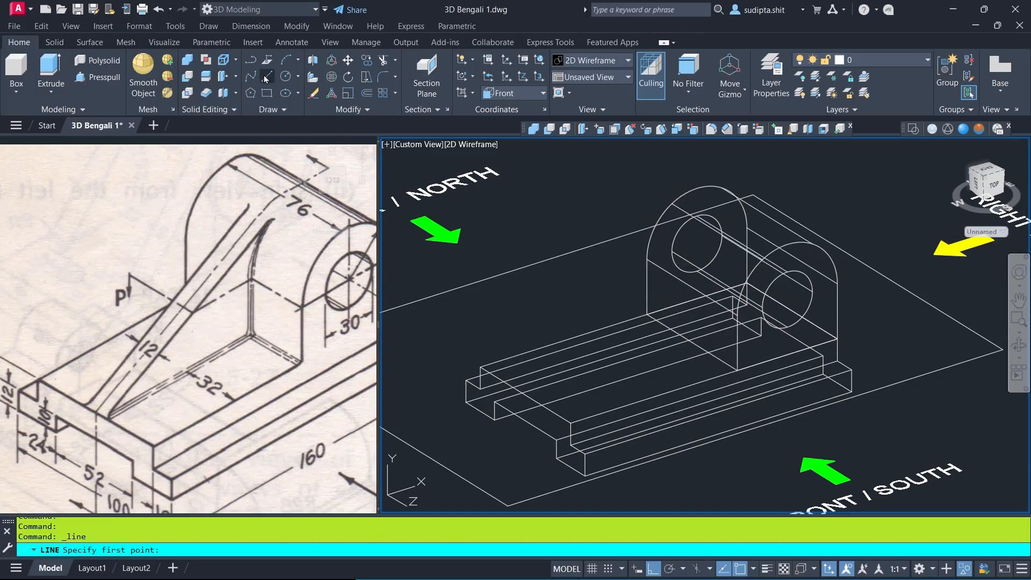
click(571, 423)
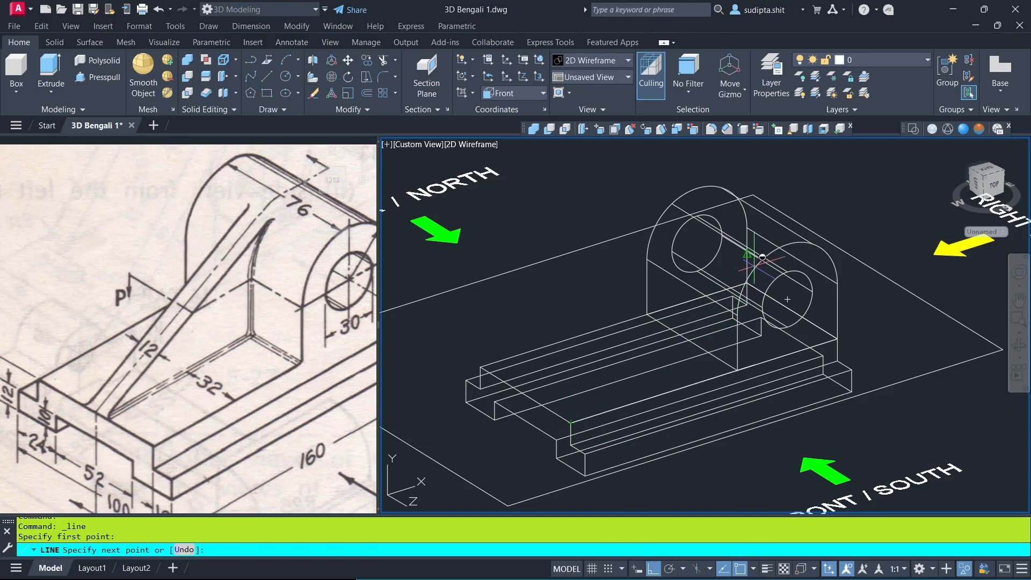
scroll(754, 256, up, 4)
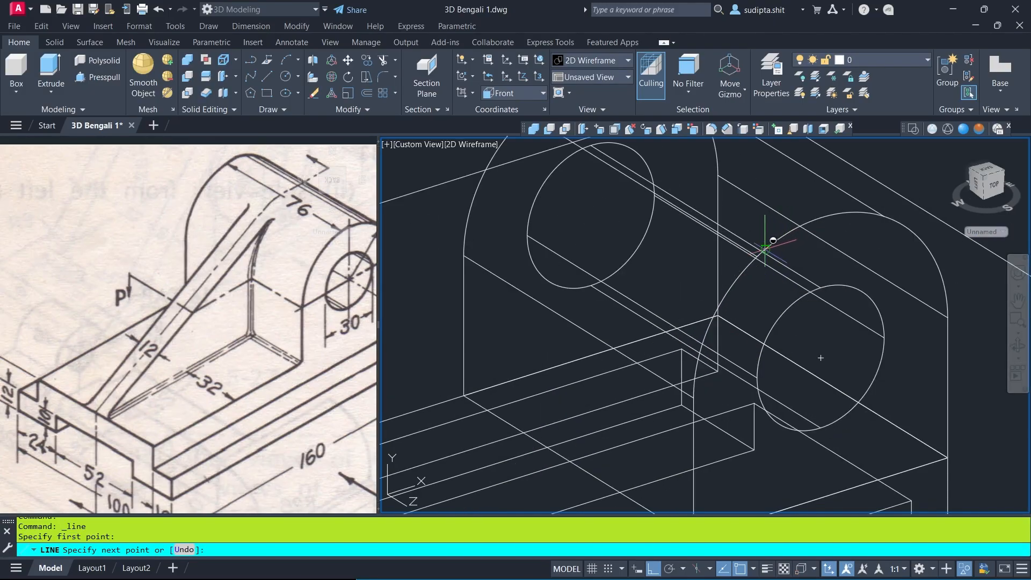
click(765, 249)
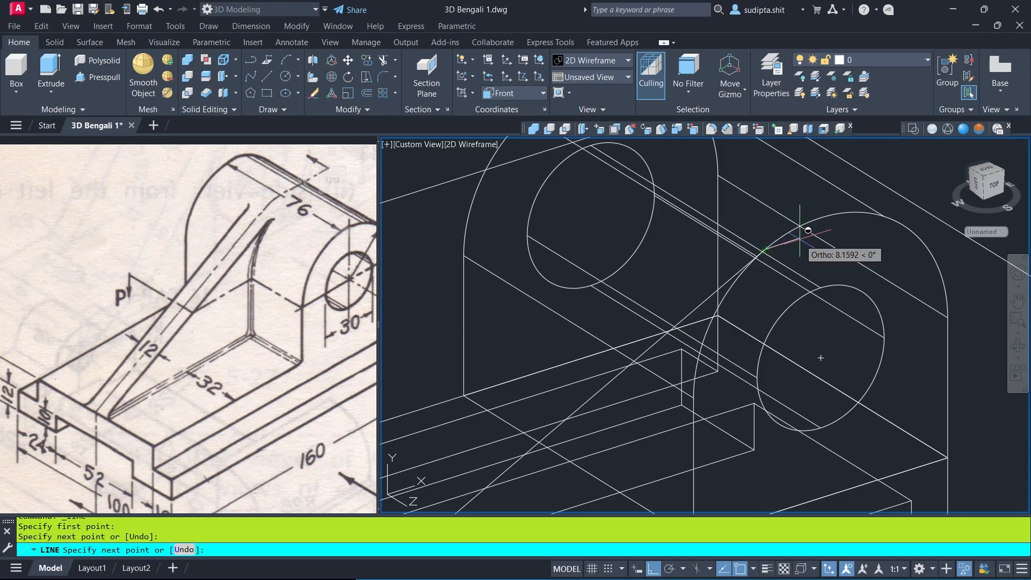
key(Return)
scroll(696, 316, down, 4)
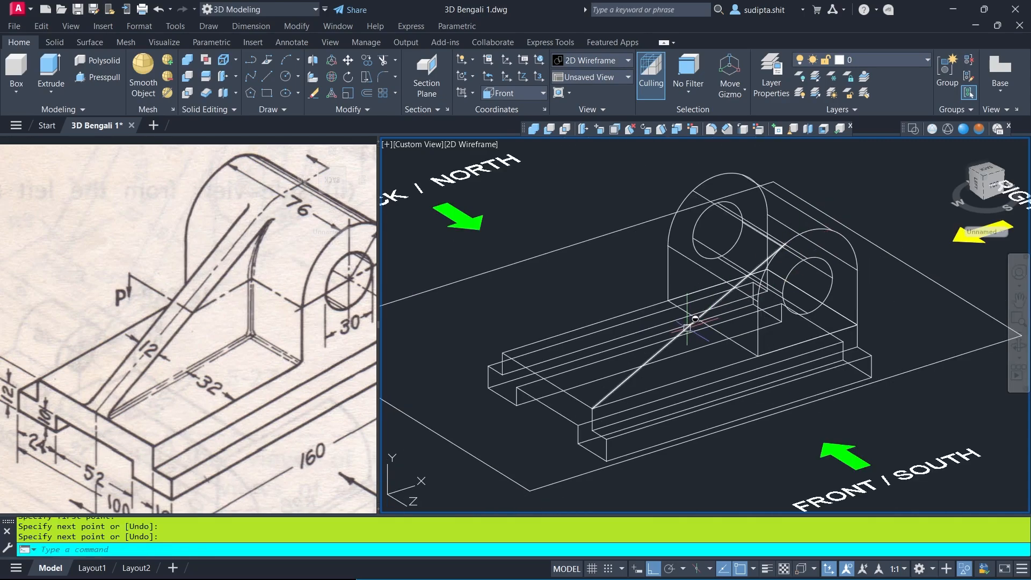
click(1019, 346)
drag(831, 320, 634, 376)
key(Escape)
key(Delete)
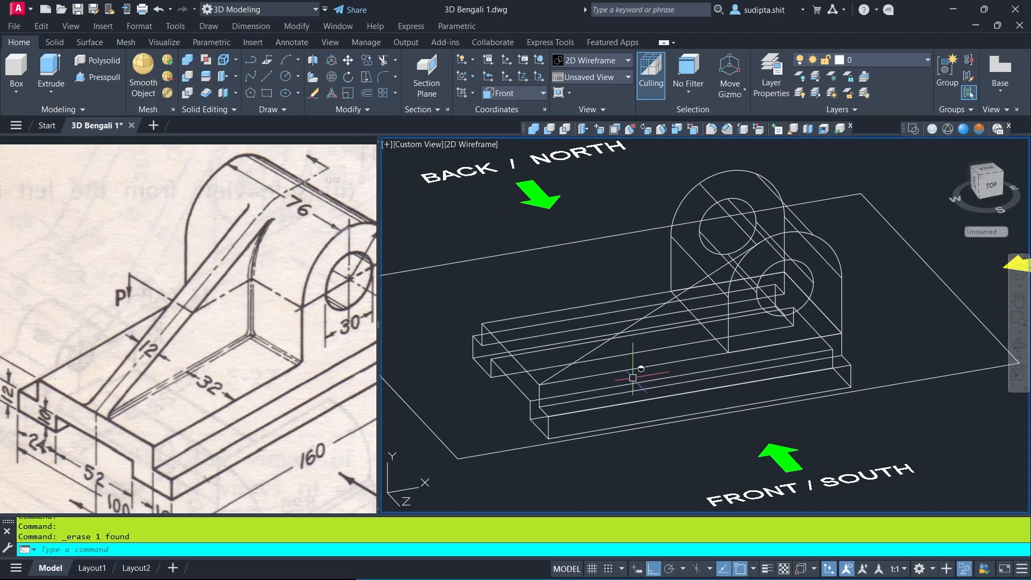
Trace a polyline from the sloping line's lower end along the base's top edge, up the block's vertical edge and around its front arc
click(251, 60)
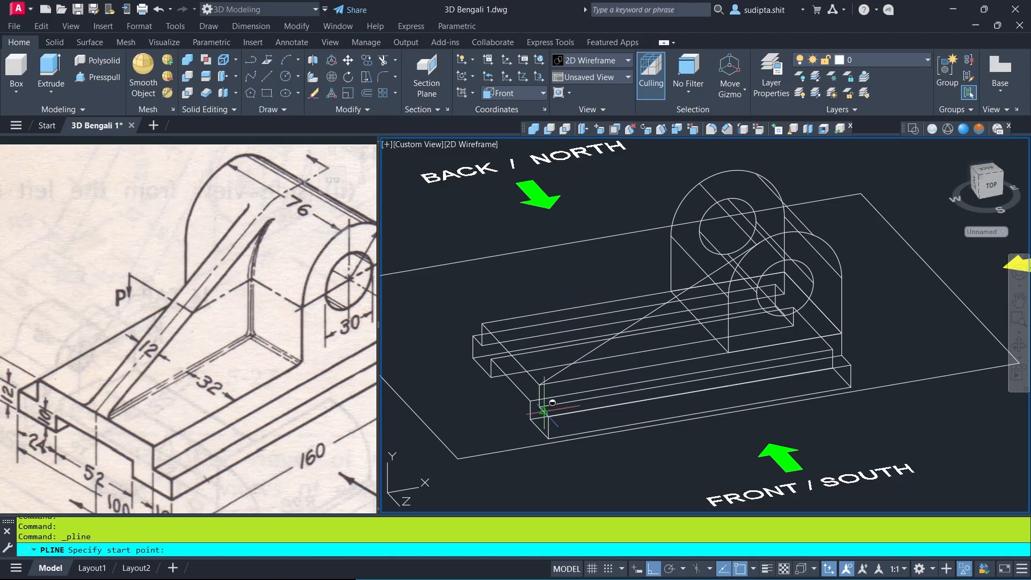
click(540, 385)
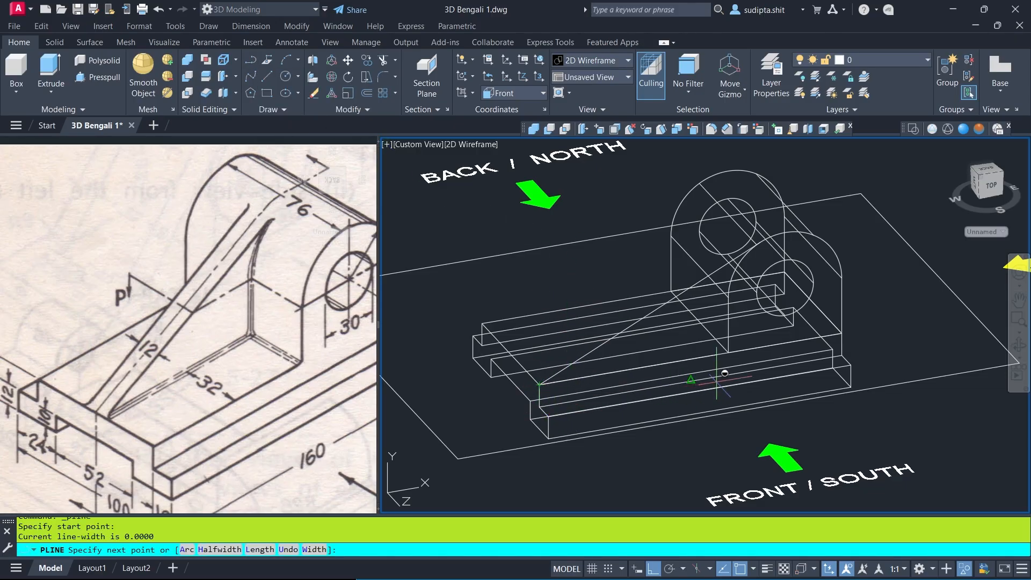
click(728, 352)
scroll(728, 352, up, 2)
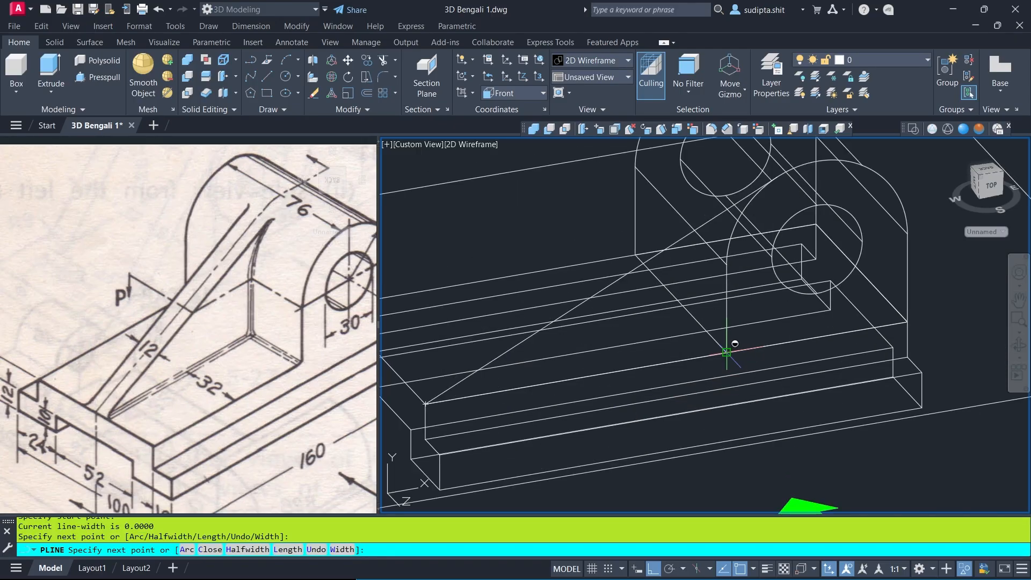
click(727, 264)
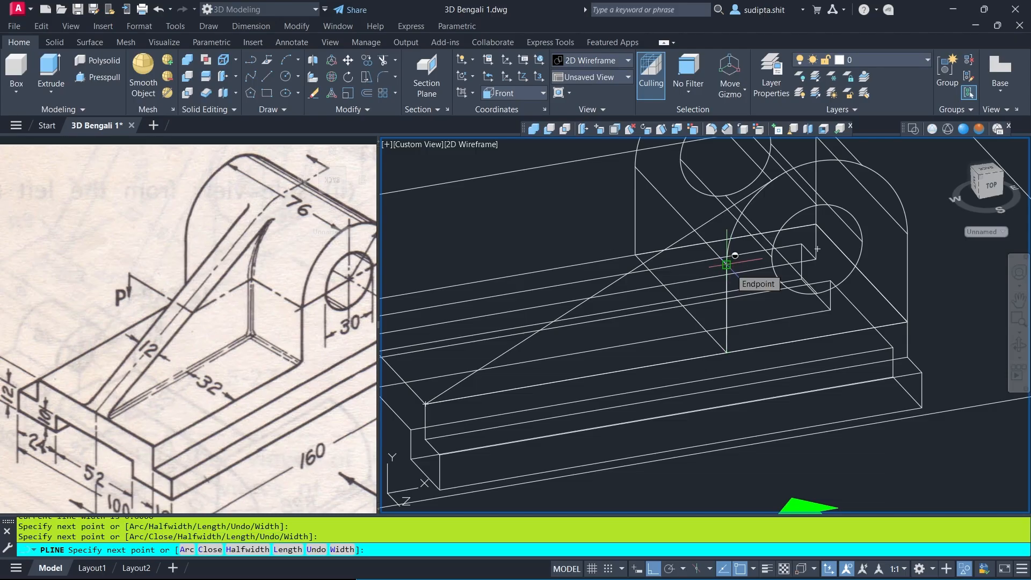
scroll(727, 264, down, 3)
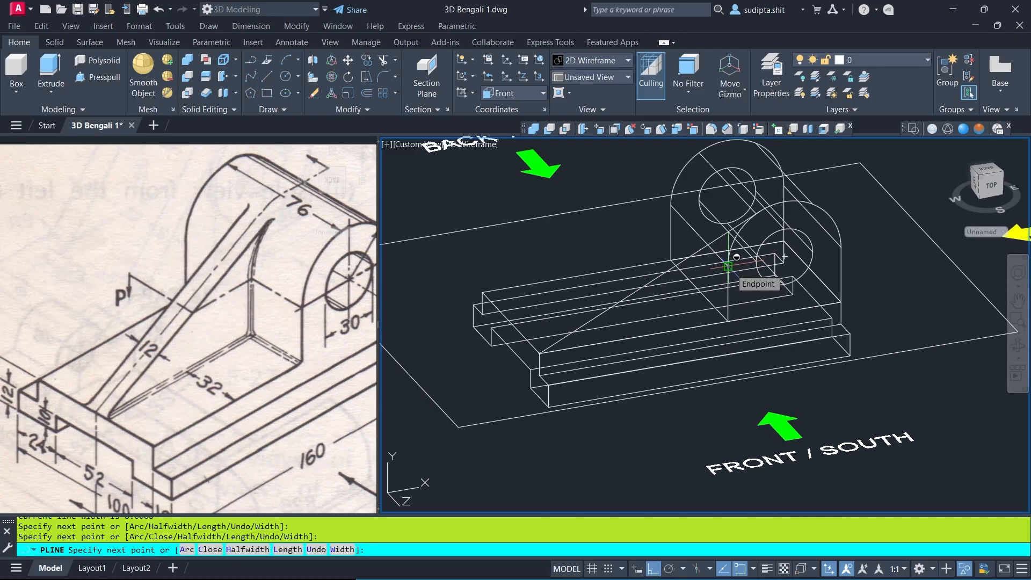
right_click(728, 266)
click(754, 325)
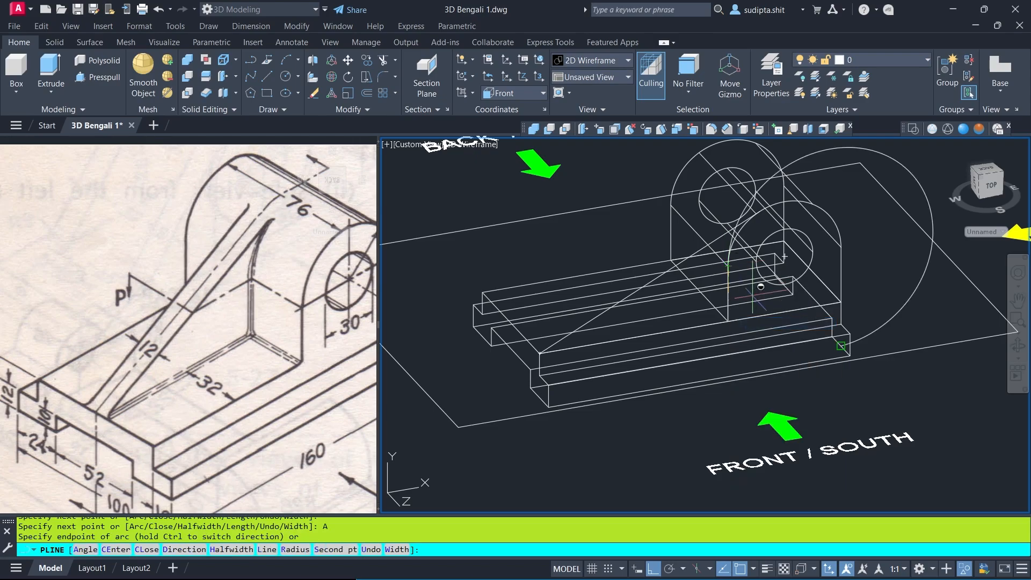
click(841, 247)
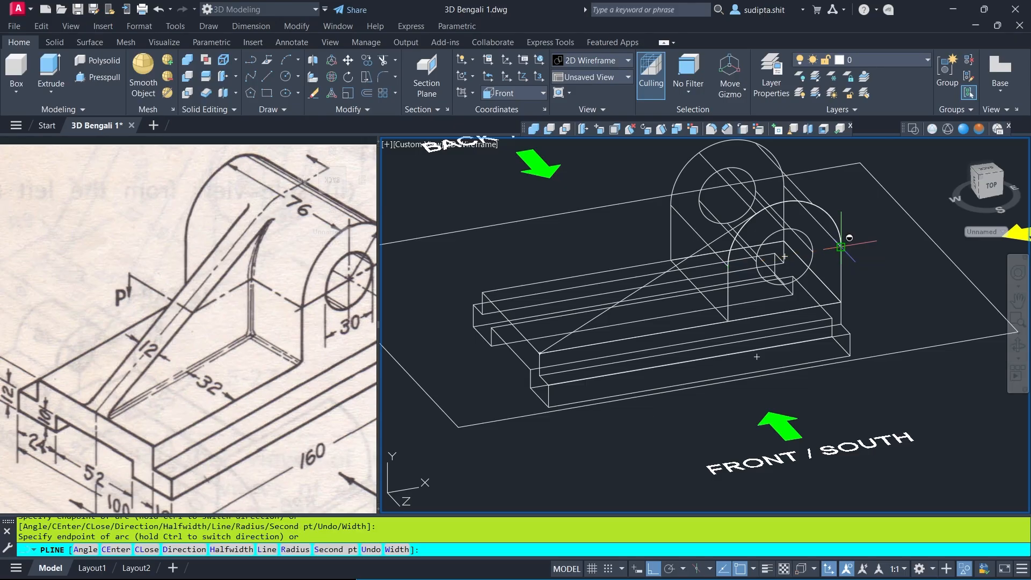
key(Return)
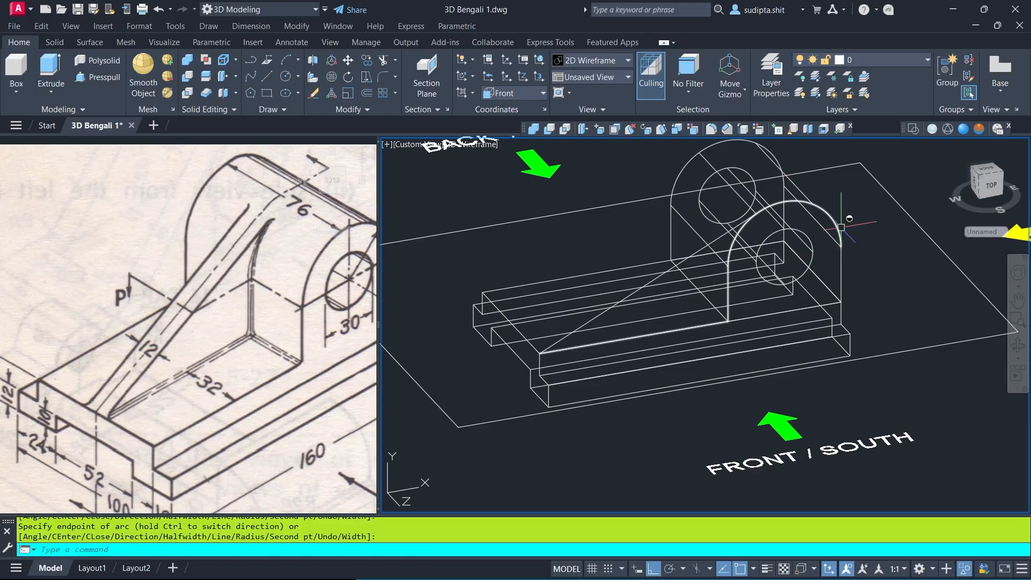
key(Return)
click(827, 212)
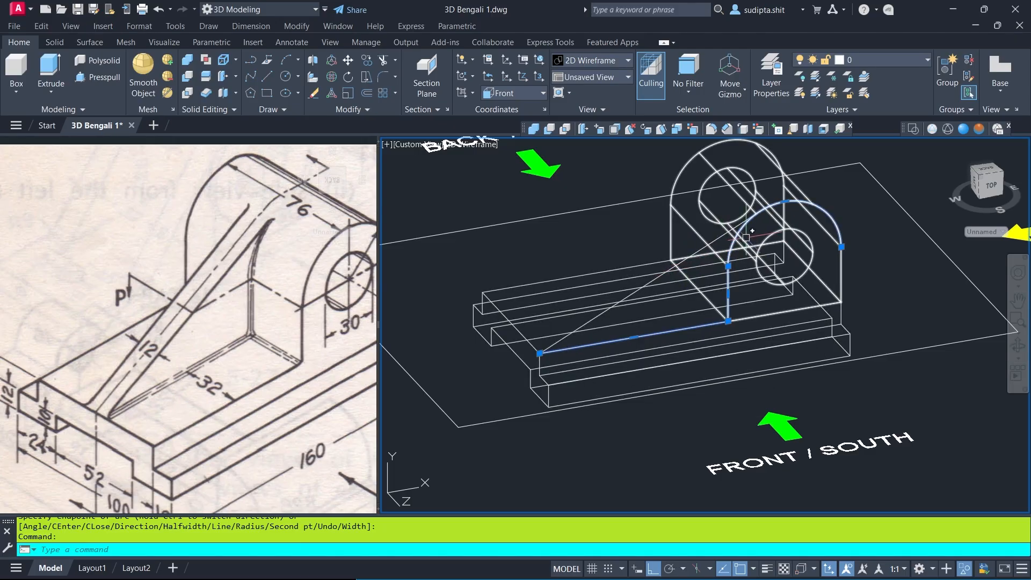
key(Escape)
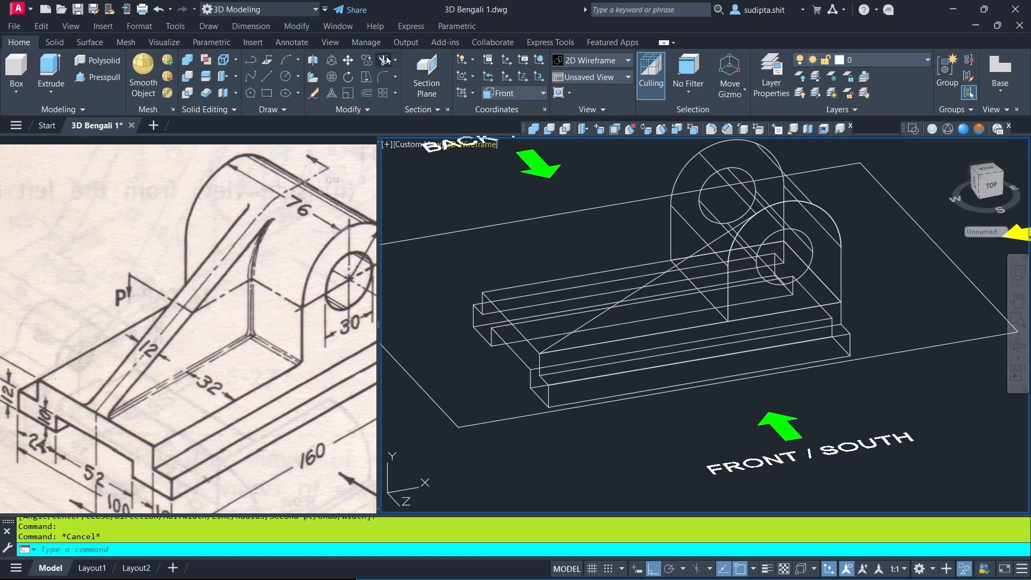
Hide the bearing block and the base solid to leave the rib's construction lines exposed
scroll(805, 297, down, 3)
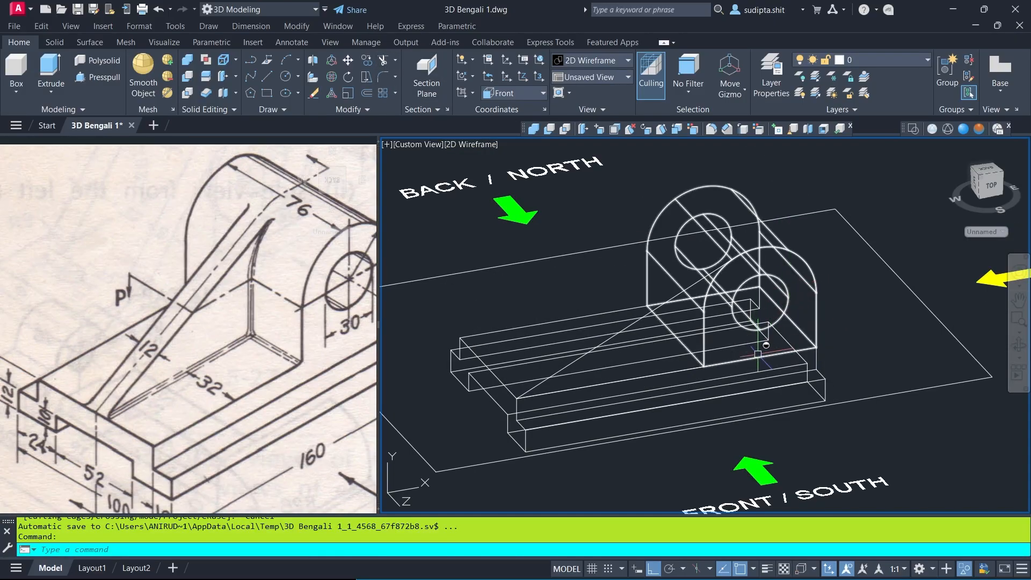
scroll(756, 323, down, 2)
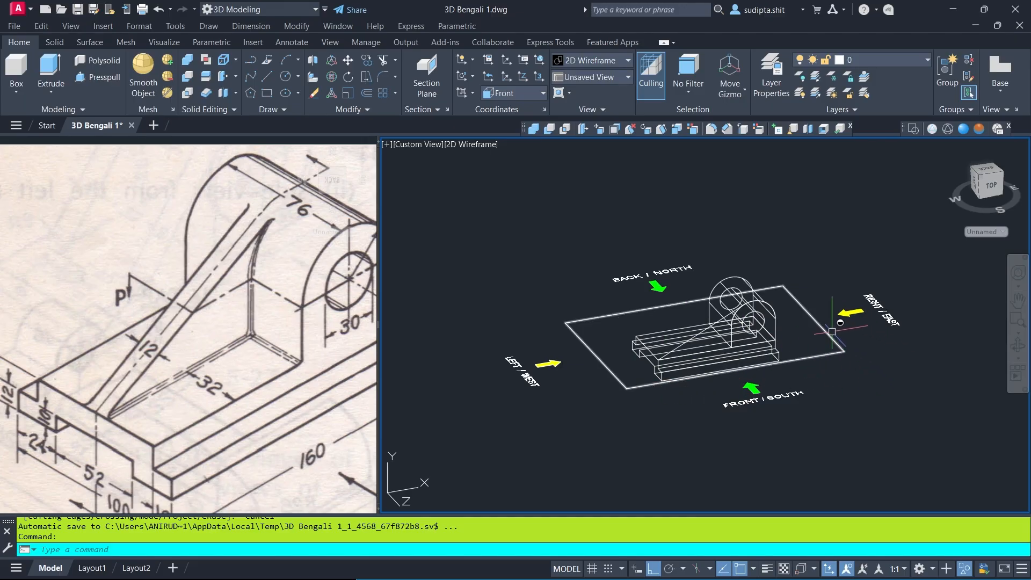
scroll(760, 279, up, 4)
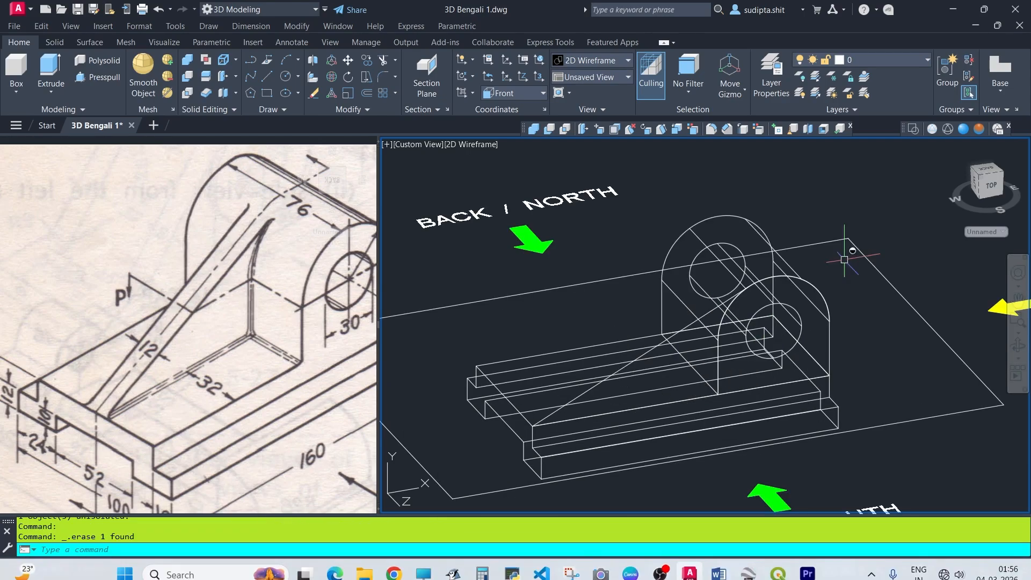
click(751, 220)
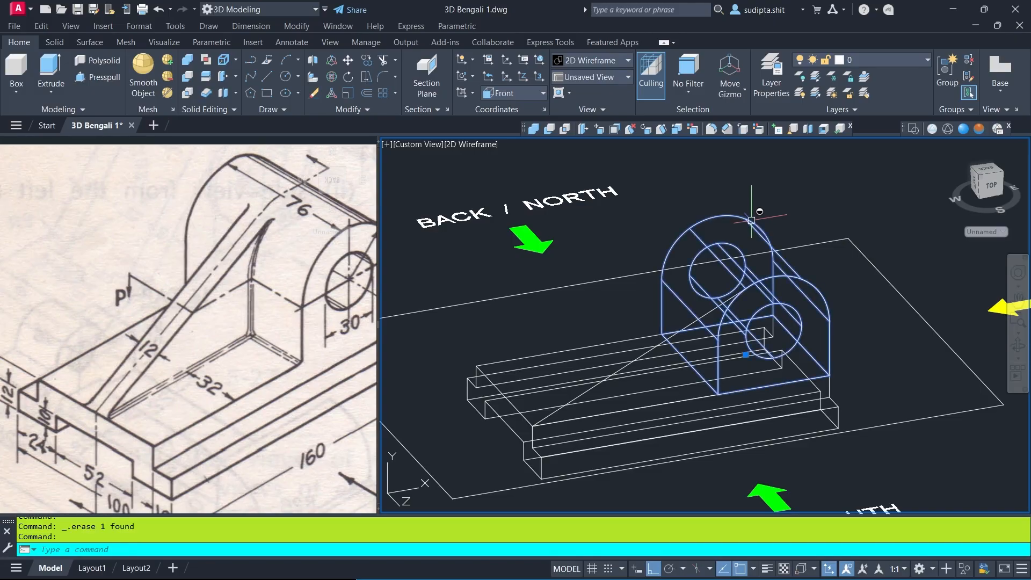
right_click(776, 191)
mouse_move(799, 253)
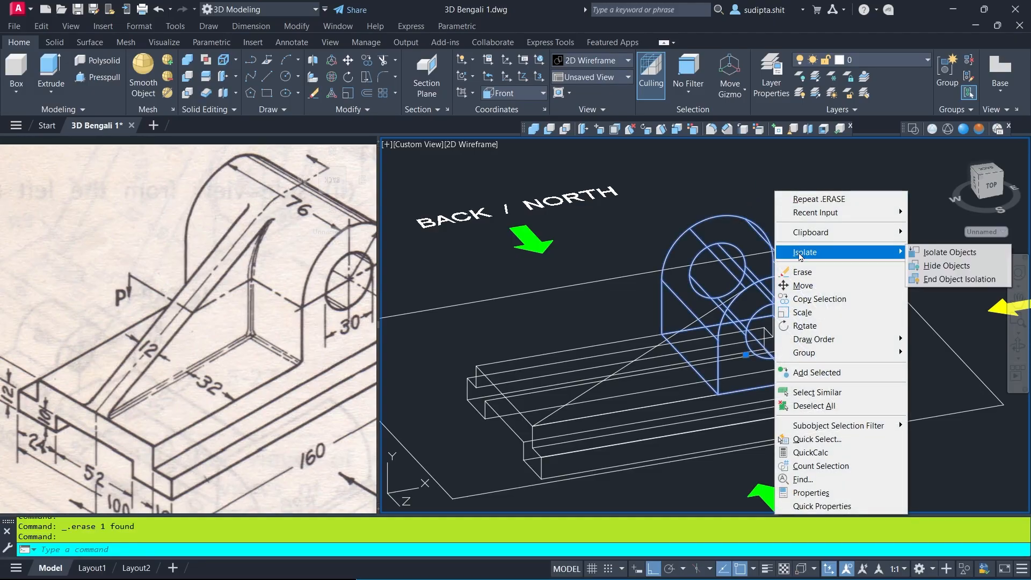
click(946, 265)
click(835, 345)
click(795, 375)
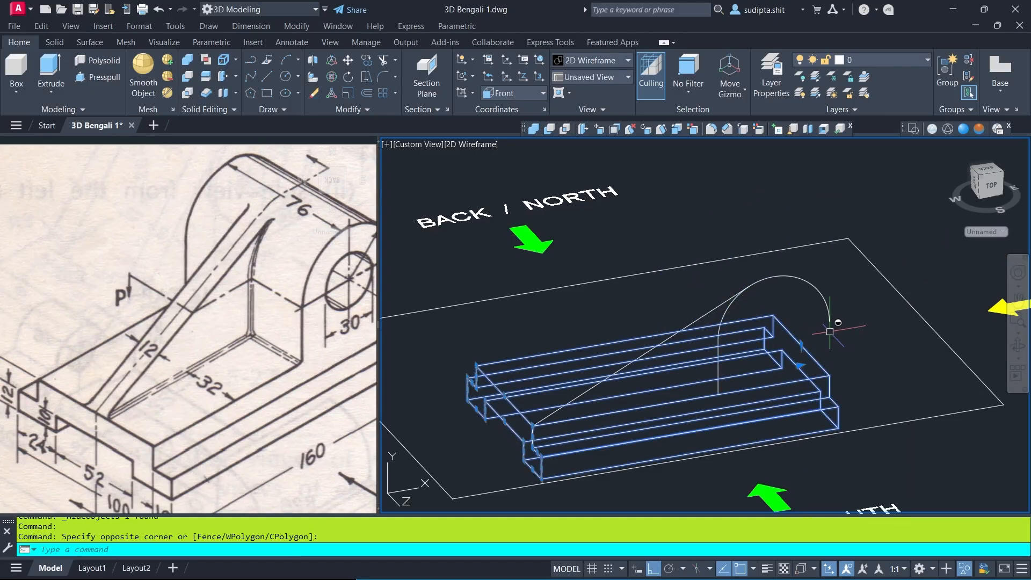
right_click(834, 350)
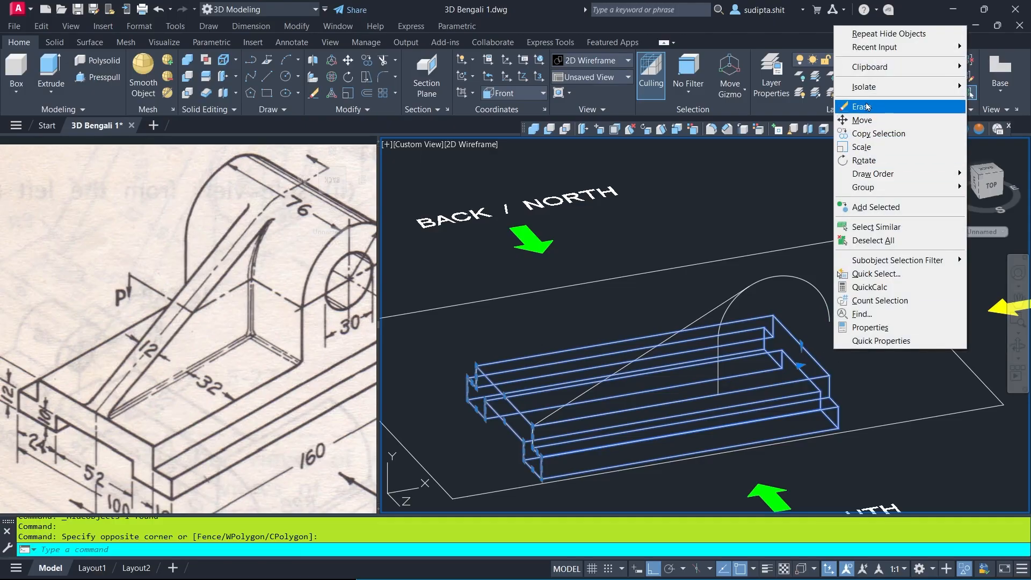
mouse_move(864, 87)
click(787, 101)
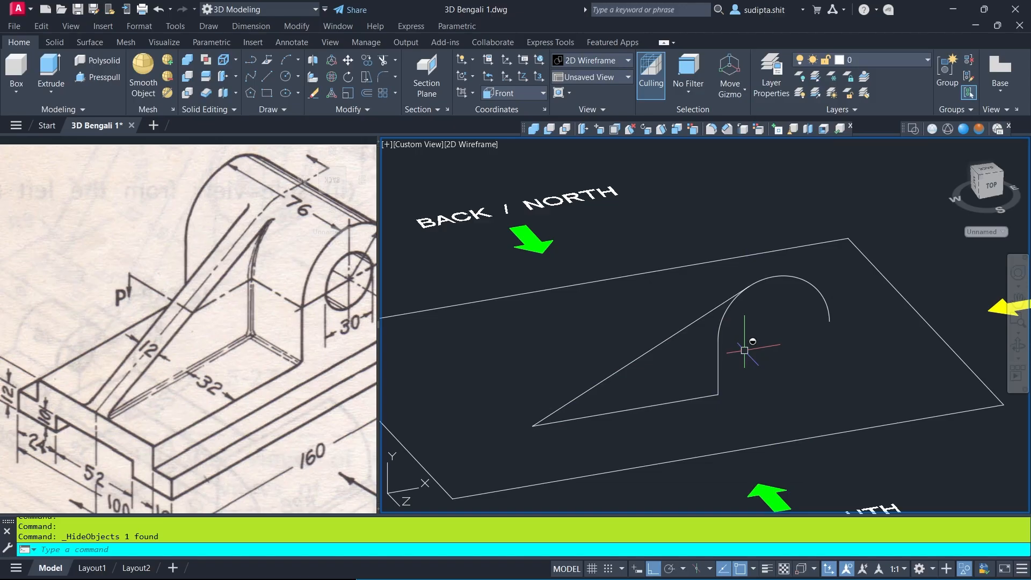
Trim the part of the arc that extends beyond the sloping line, using the line and polyline as cutting edges
click(383, 60)
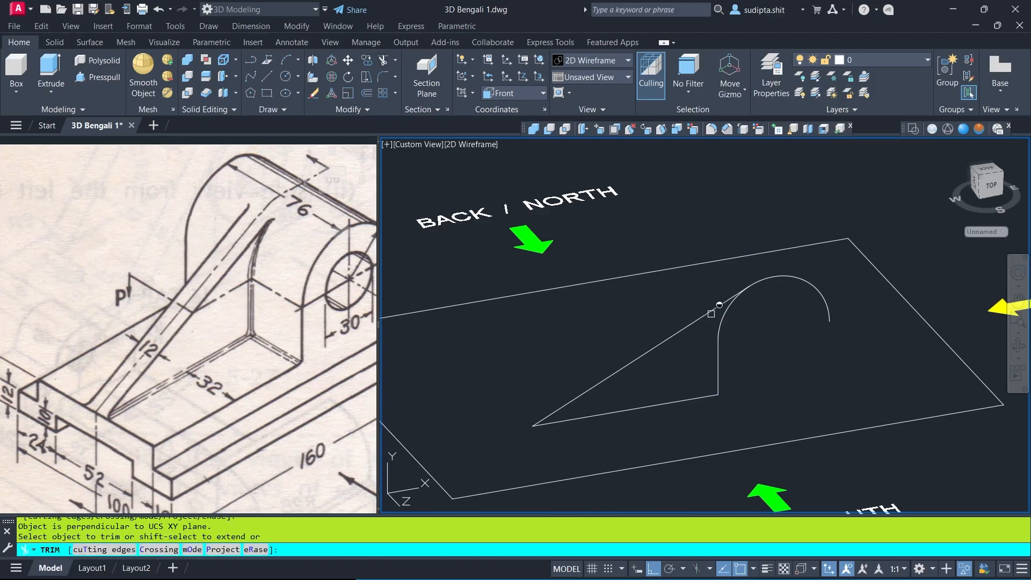
right_click(597, 309)
click(627, 349)
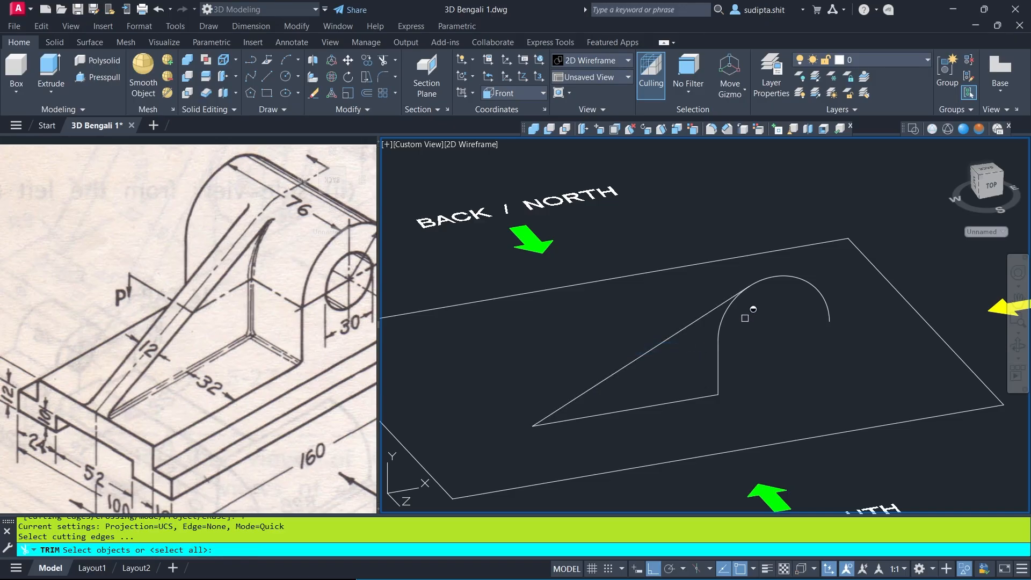
click(747, 311)
click(653, 325)
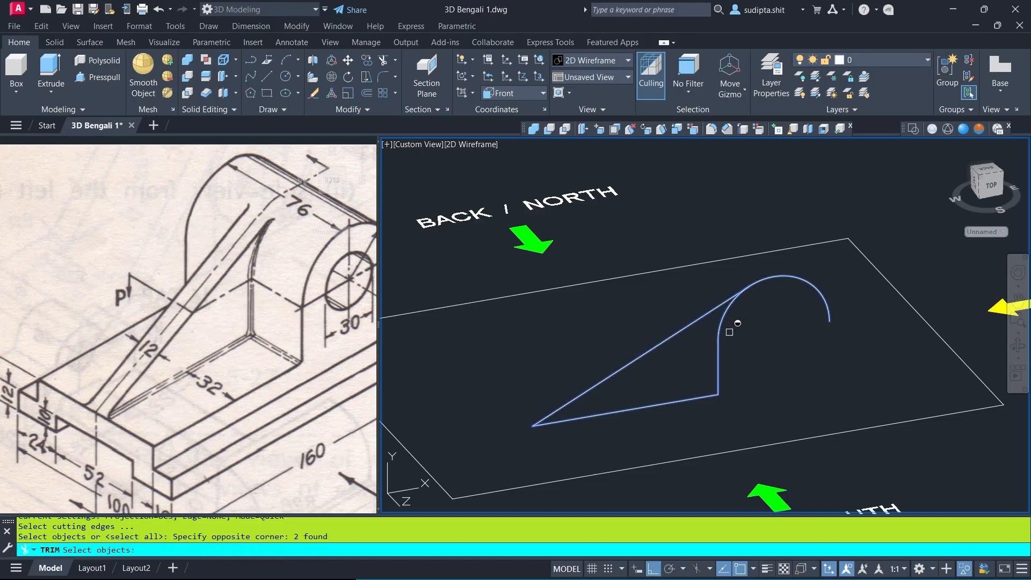
key(Return)
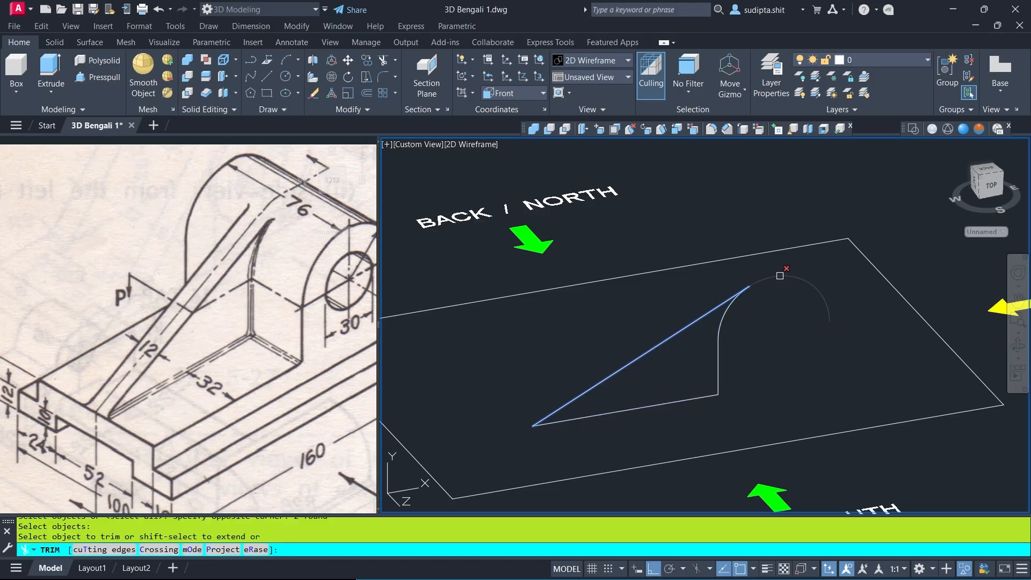
click(782, 279)
key(Escape)
Join the sloping line and the trimmed polyline into one closed rib profile
click(763, 288)
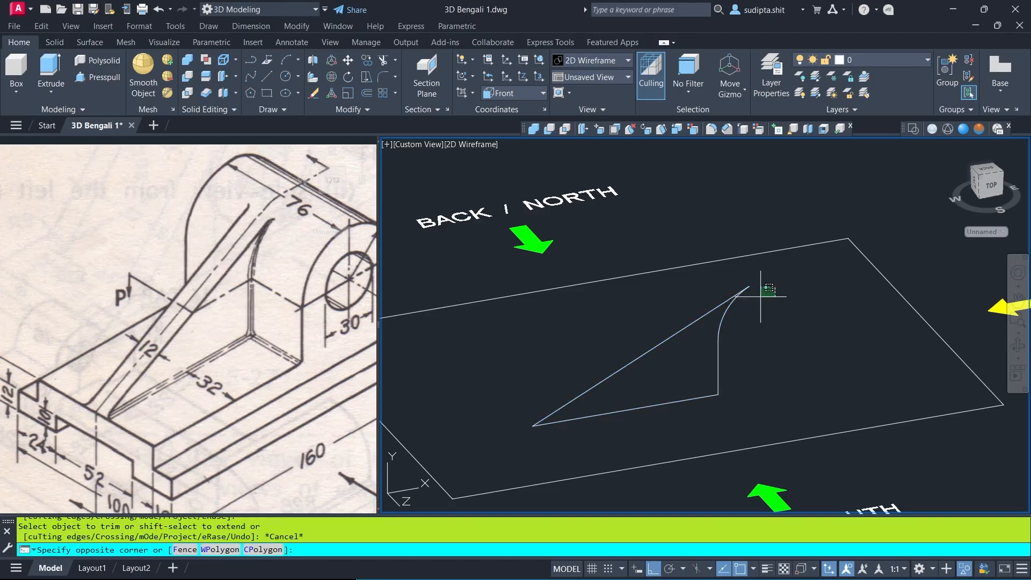
click(618, 408)
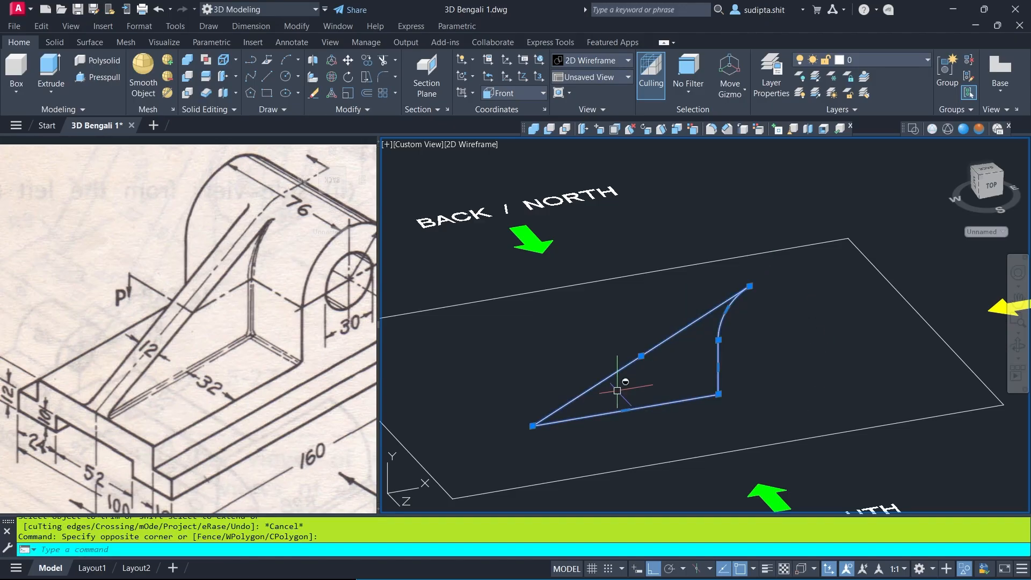
text(J)
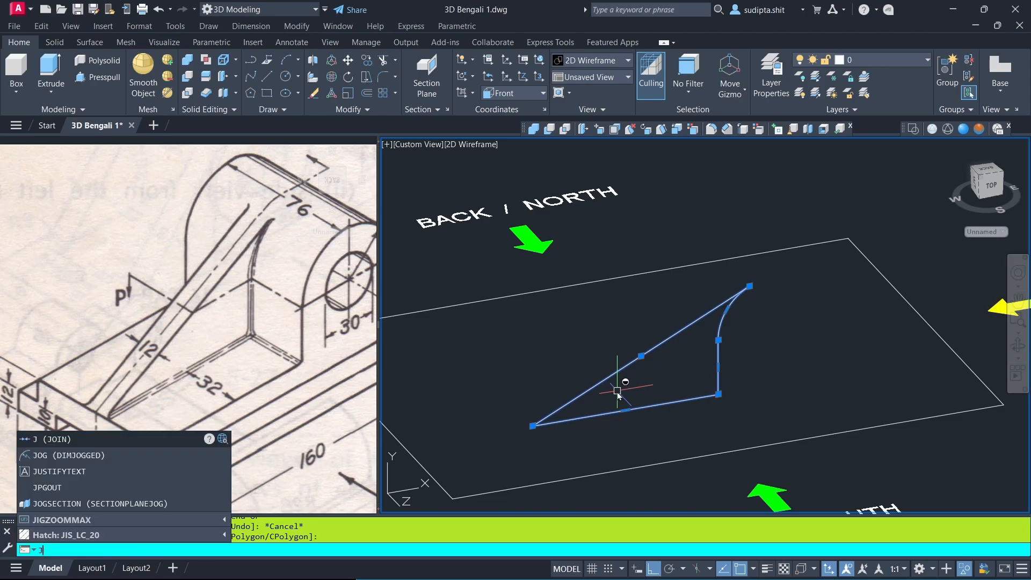
key(Return)
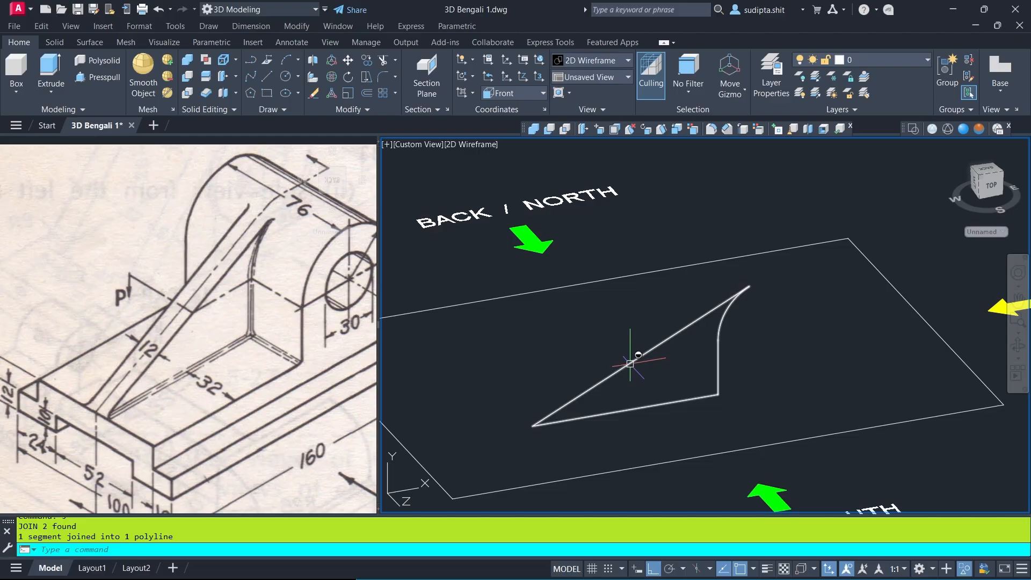
Extrude the closed rib profile by -12 into a solid
click(54, 66)
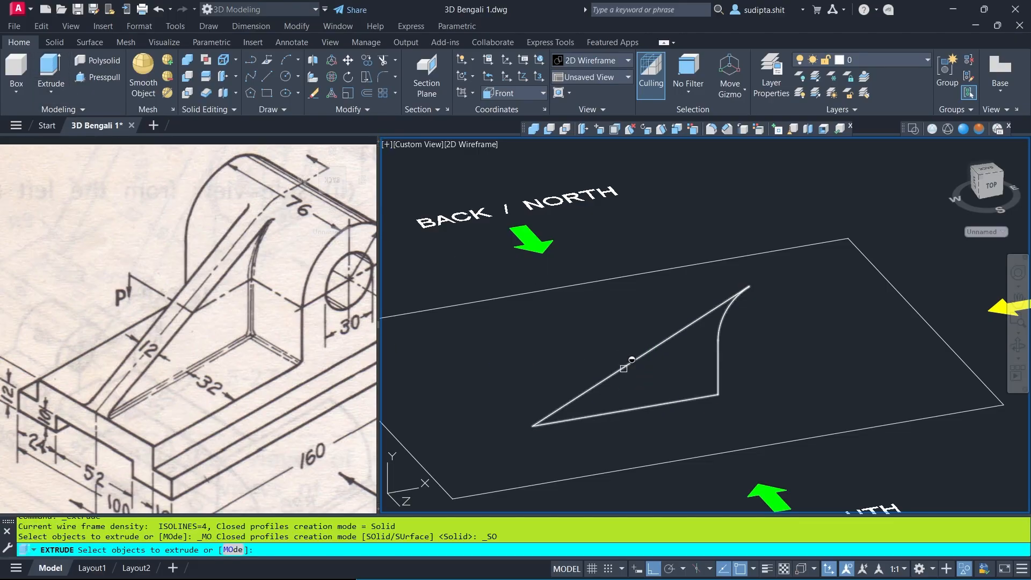
click(623, 369)
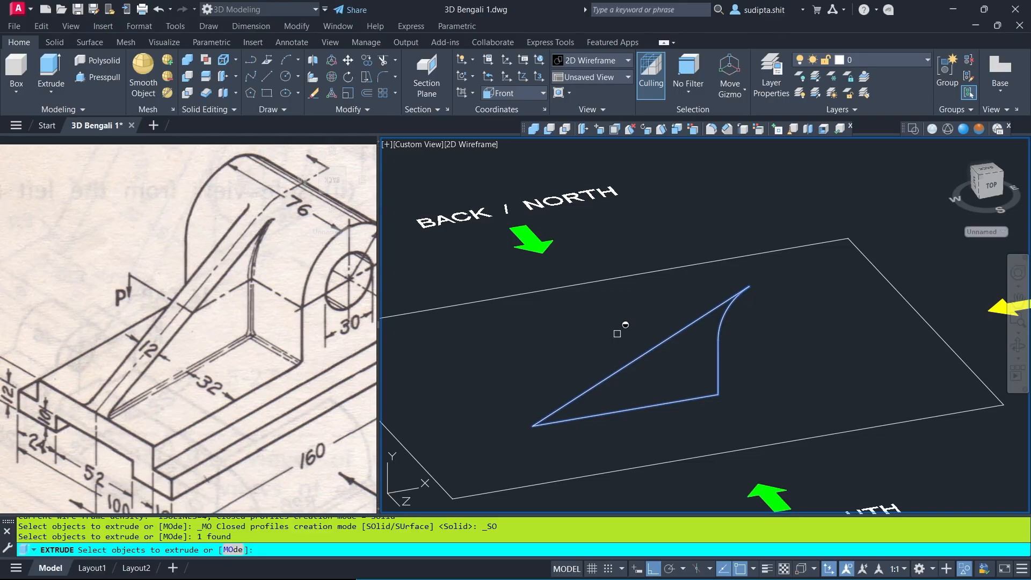
key(Return)
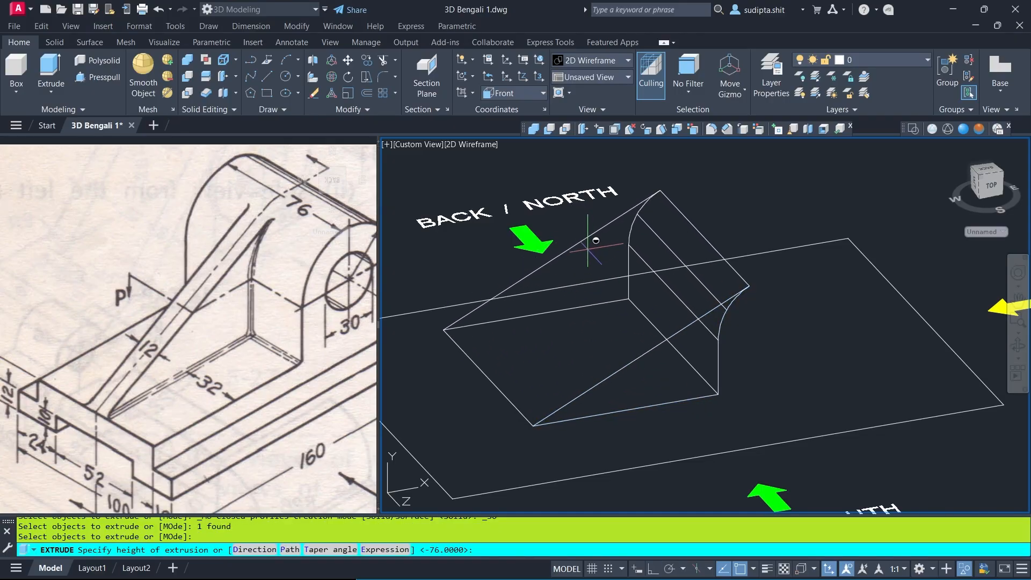
middle_drag(596, 240, 666, 252)
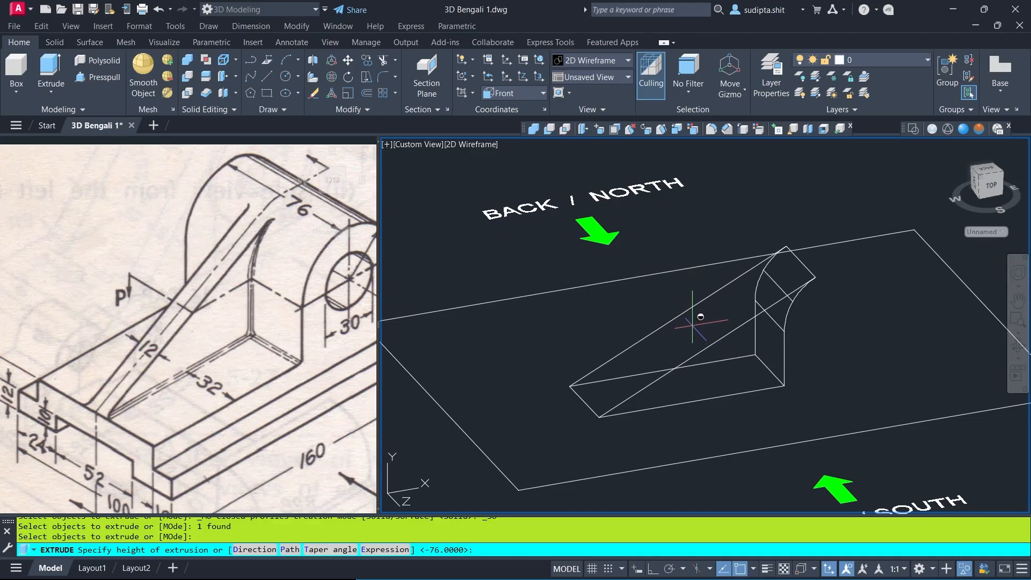
middle_drag(691, 325, 769, 271)
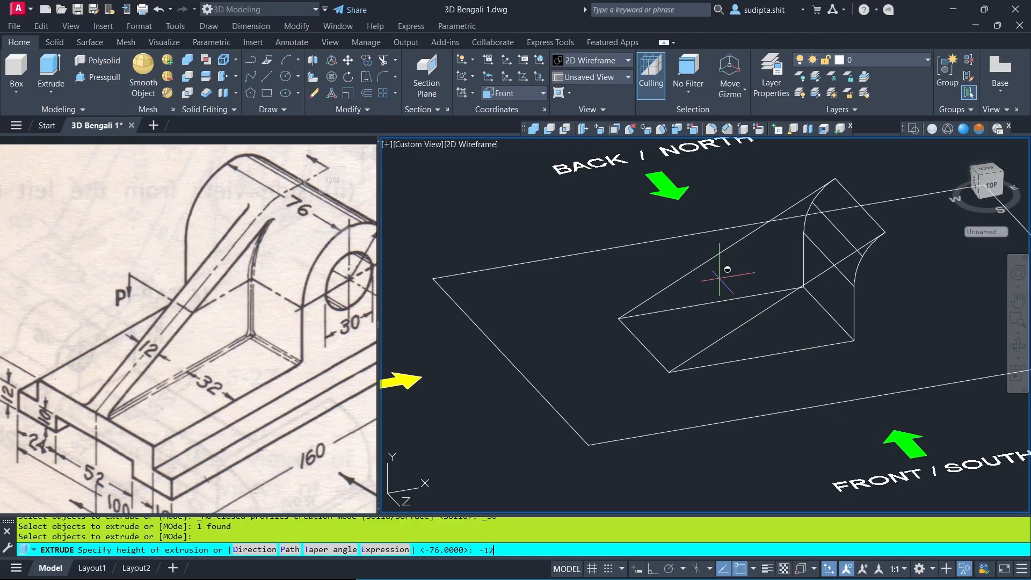
key(Return)
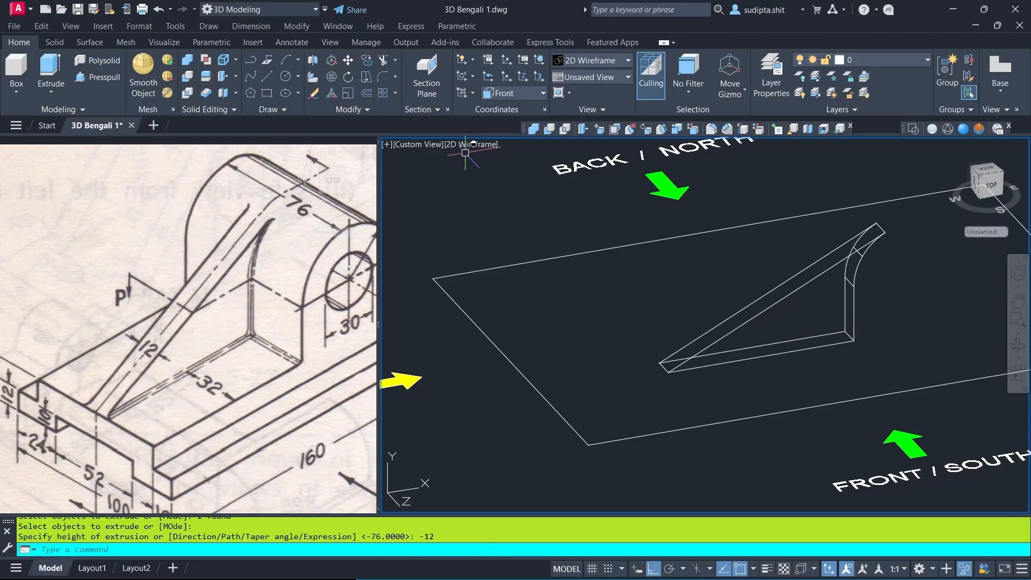
Check the rib briefly in the Conceptual style, then end object isolation to bring back the bearing block and base
click(980, 130)
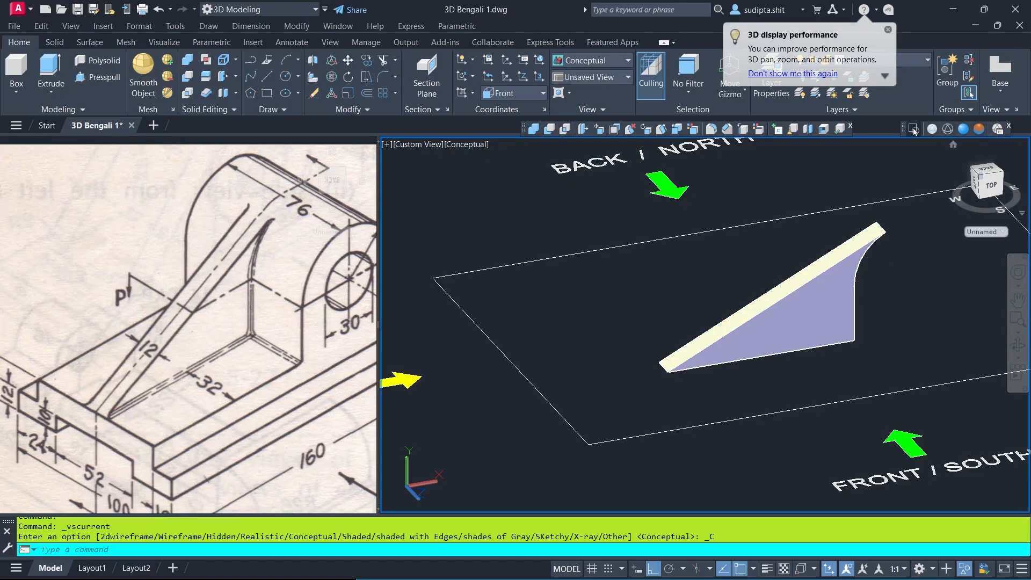
click(913, 130)
right_click(614, 294)
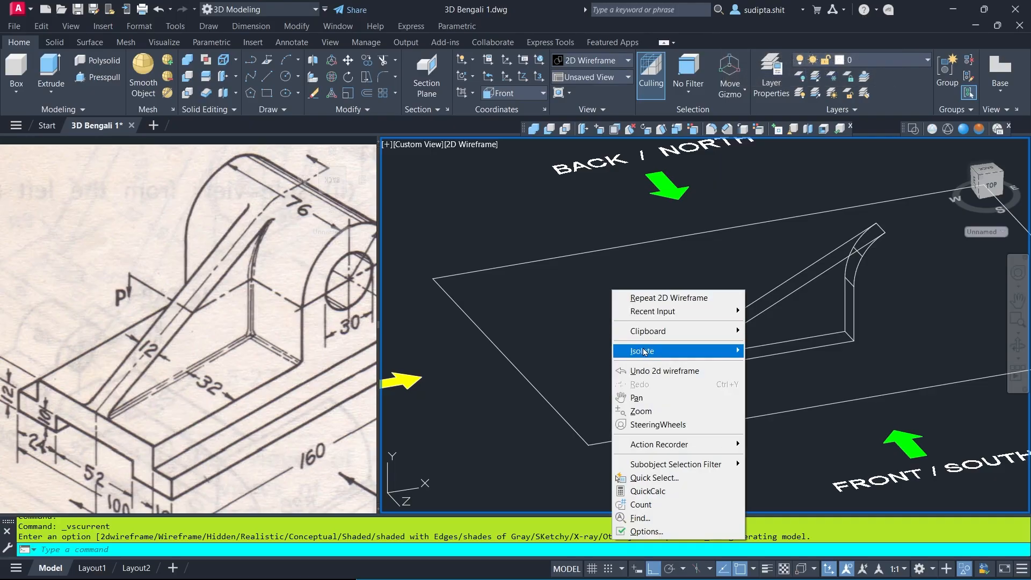
mouse_move(644, 352)
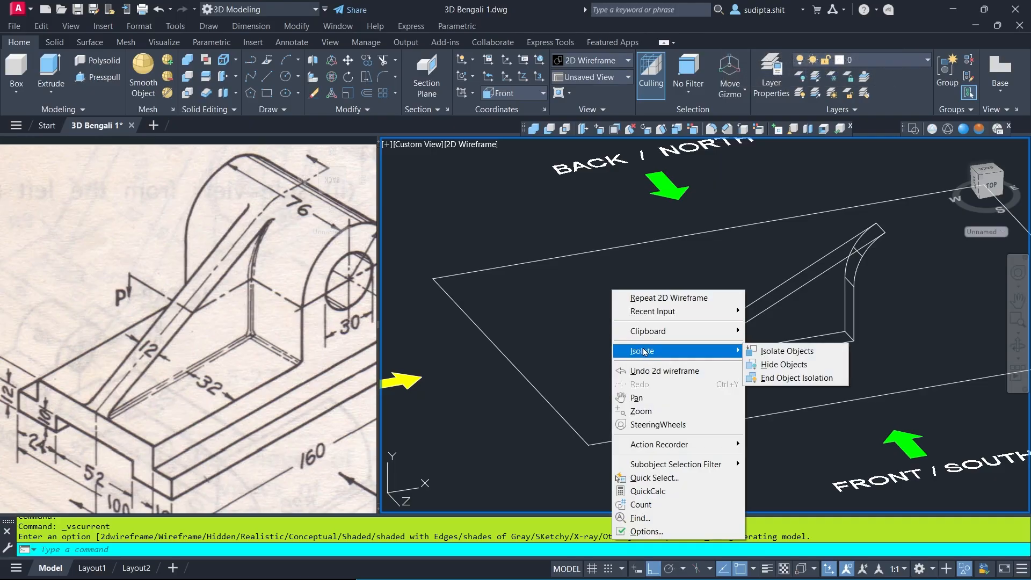
click(793, 379)
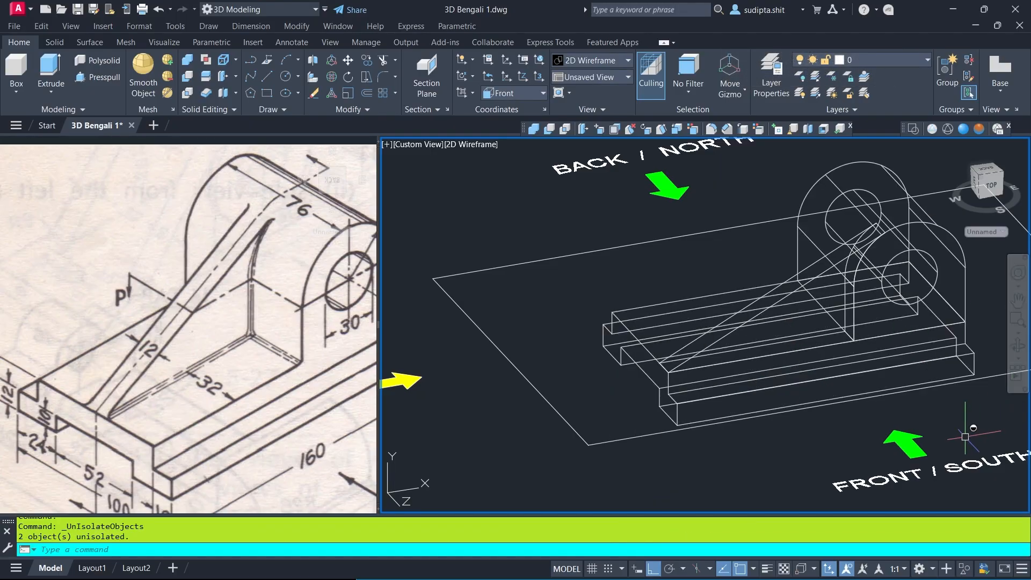
Set the model viewport's visual style to X-Ray
middle_drag(812, 328, 748, 300)
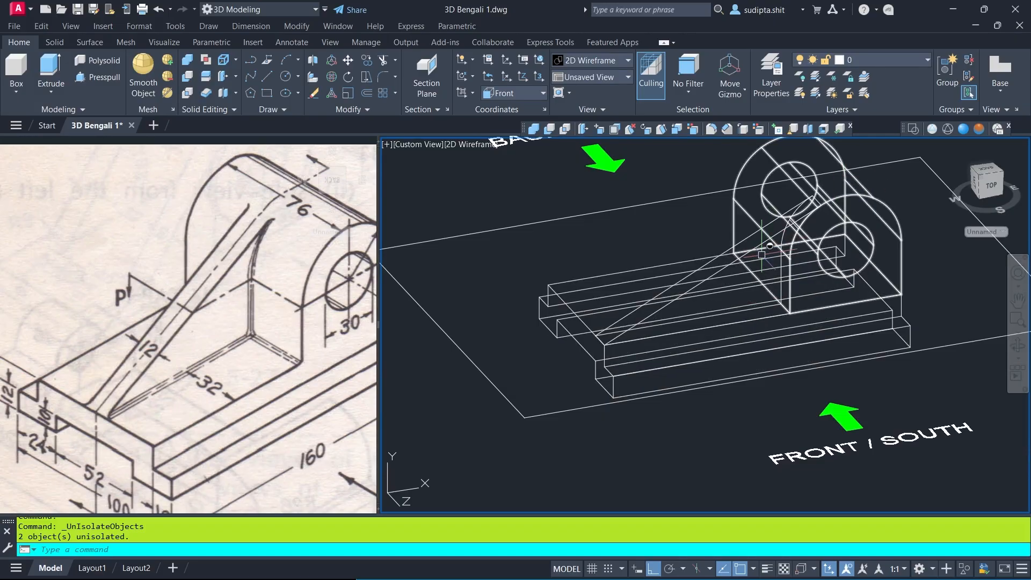
key(Escape)
click(464, 144)
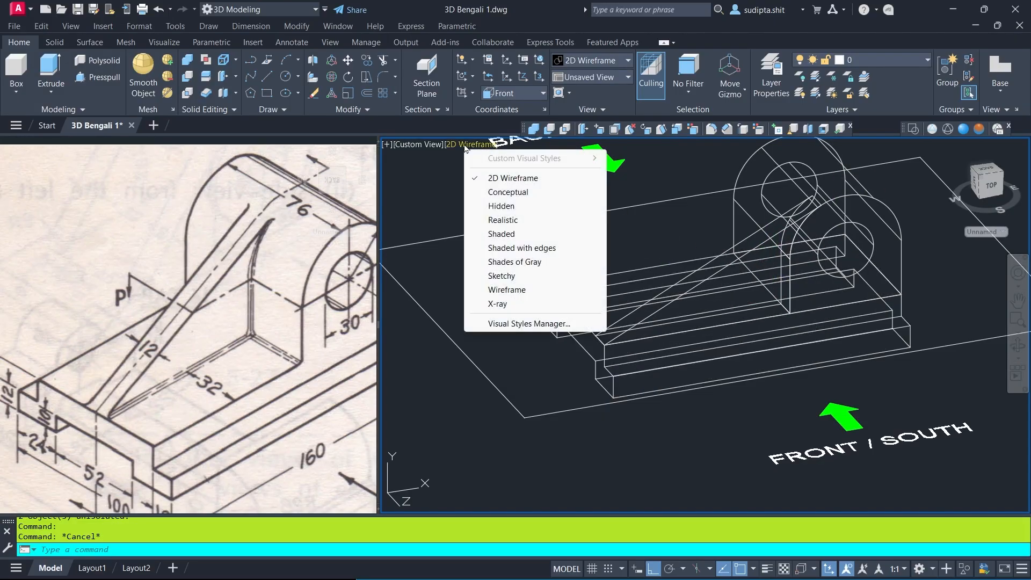
click(495, 303)
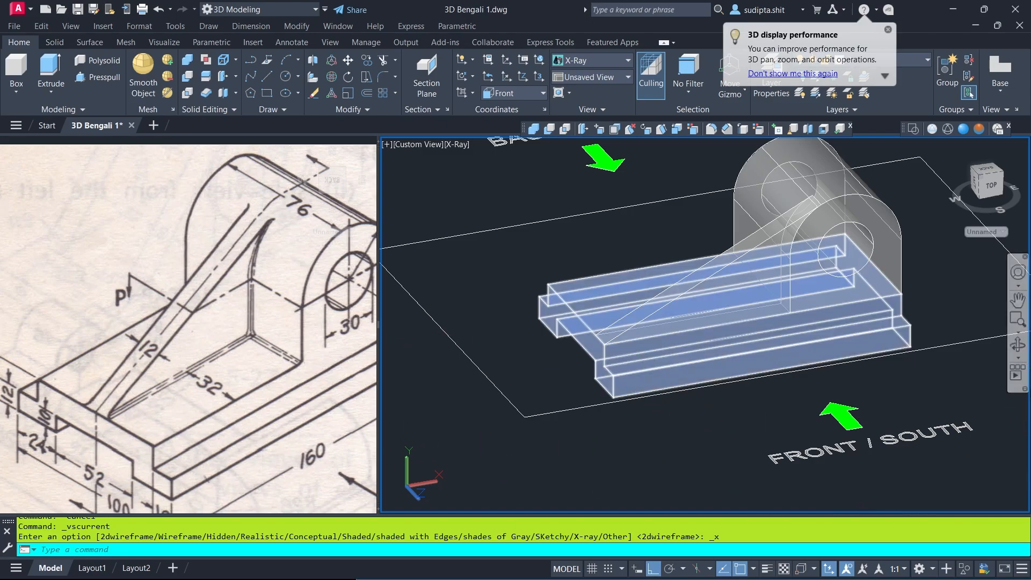
shift+middle_drag(696, 373, 596, 430)
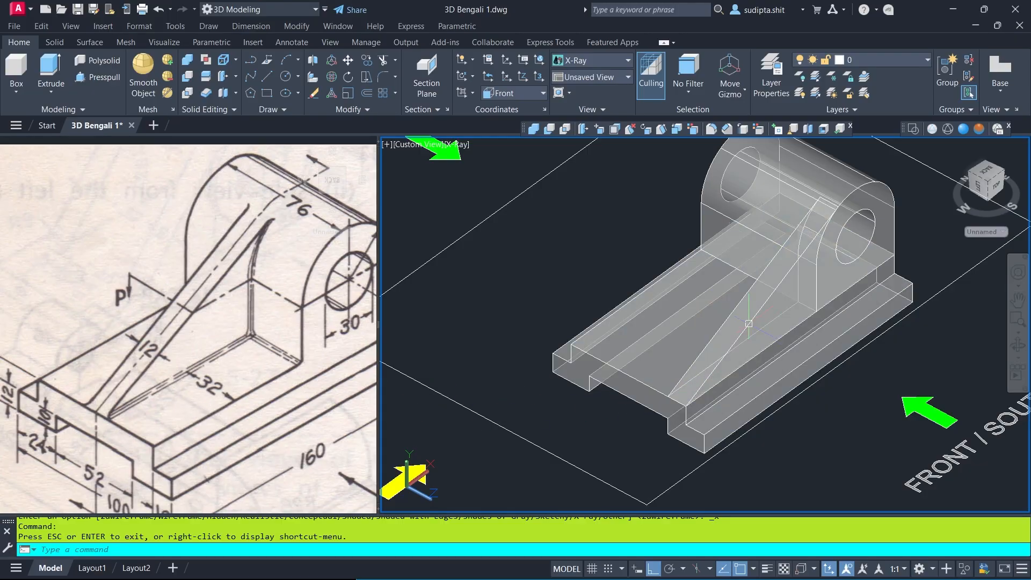
Move the rib from its lower front corner 32 units along the negative Z direction, inward across the base
click(348, 60)
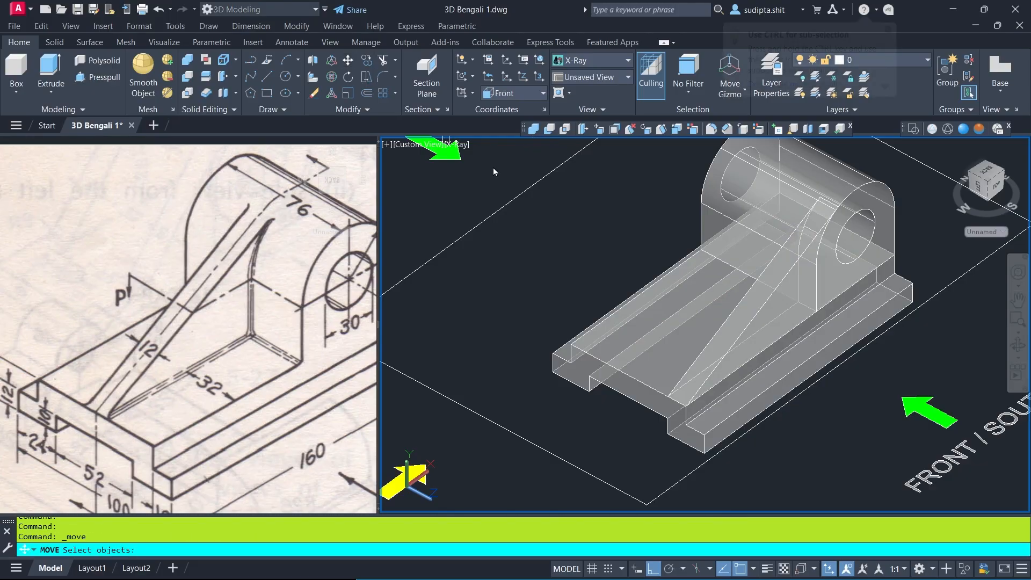
click(756, 311)
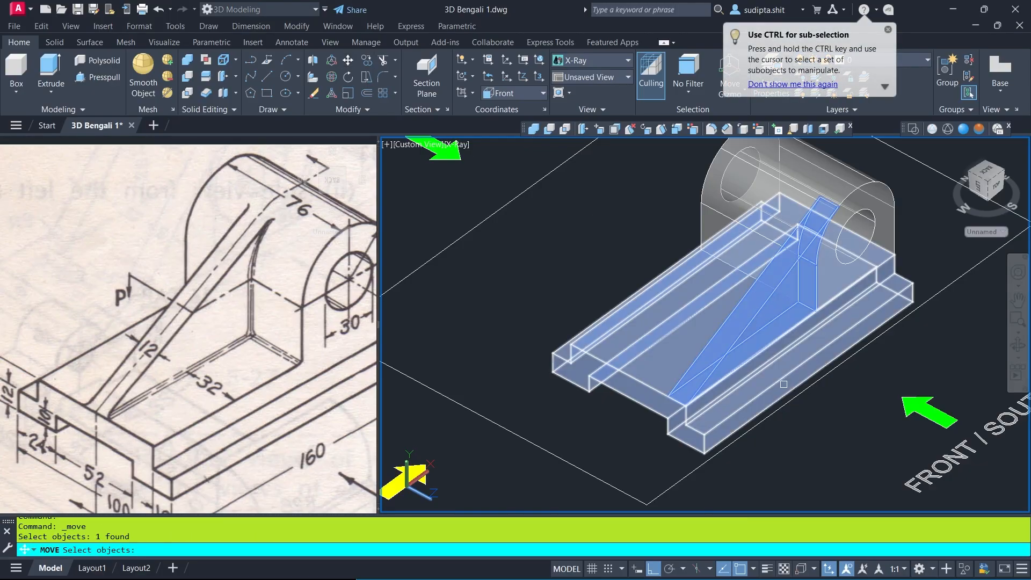
key(Return)
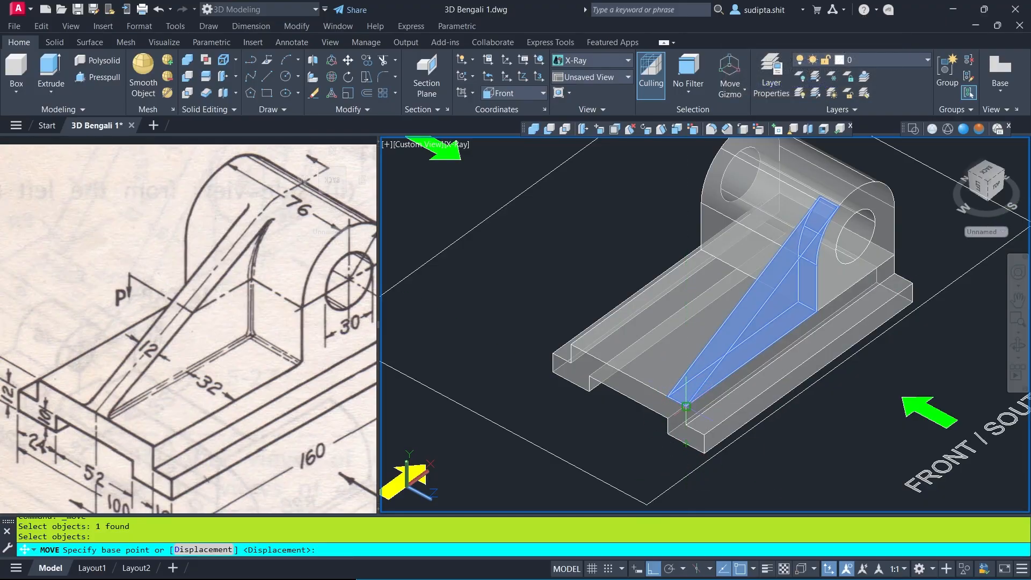
click(686, 407)
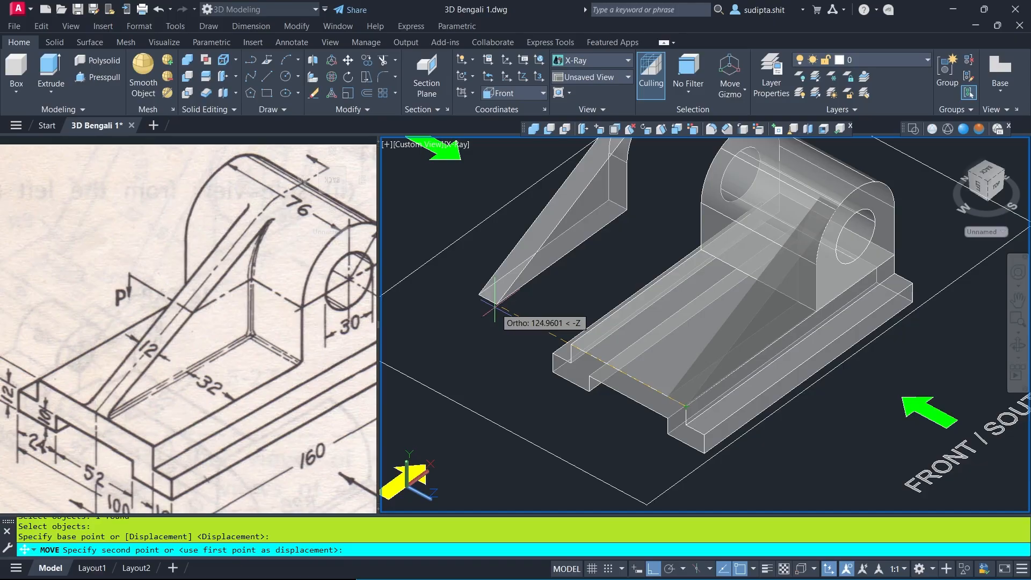
key(Return)
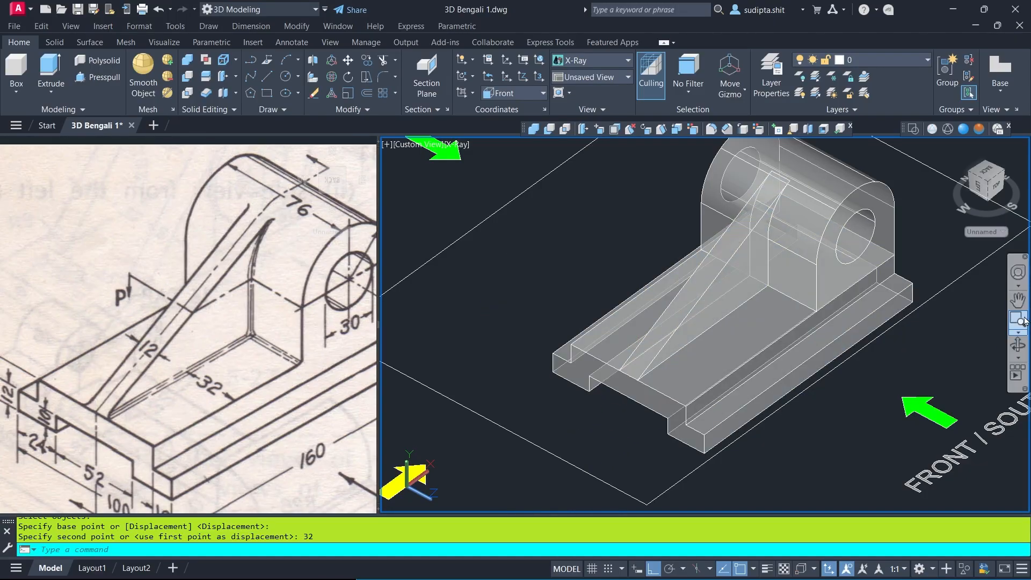
Union the bearing block, the rib and the base into one solid, and undo the last object hiding
click(1017, 344)
drag(860, 345, 720, 367)
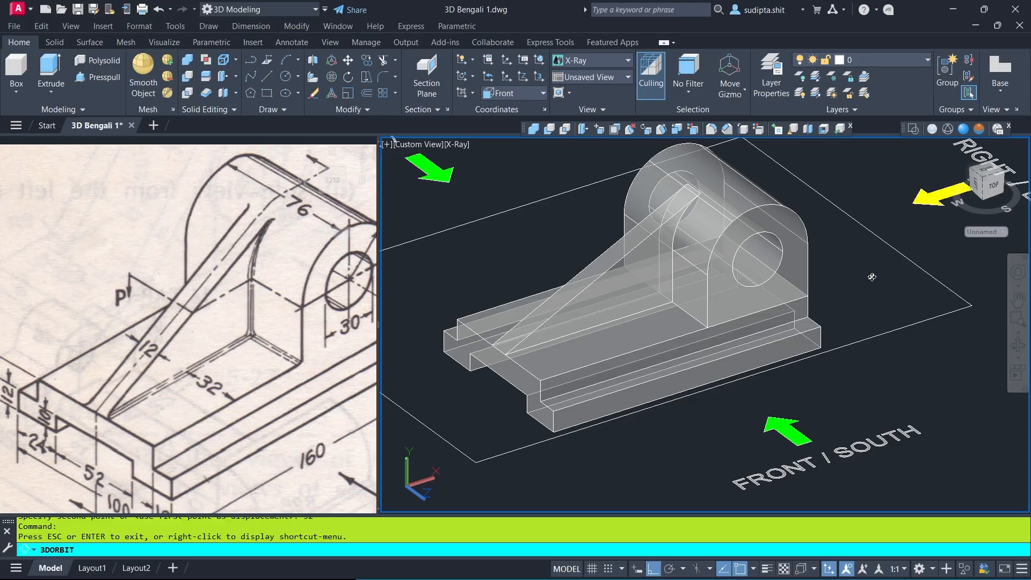
key(Escape)
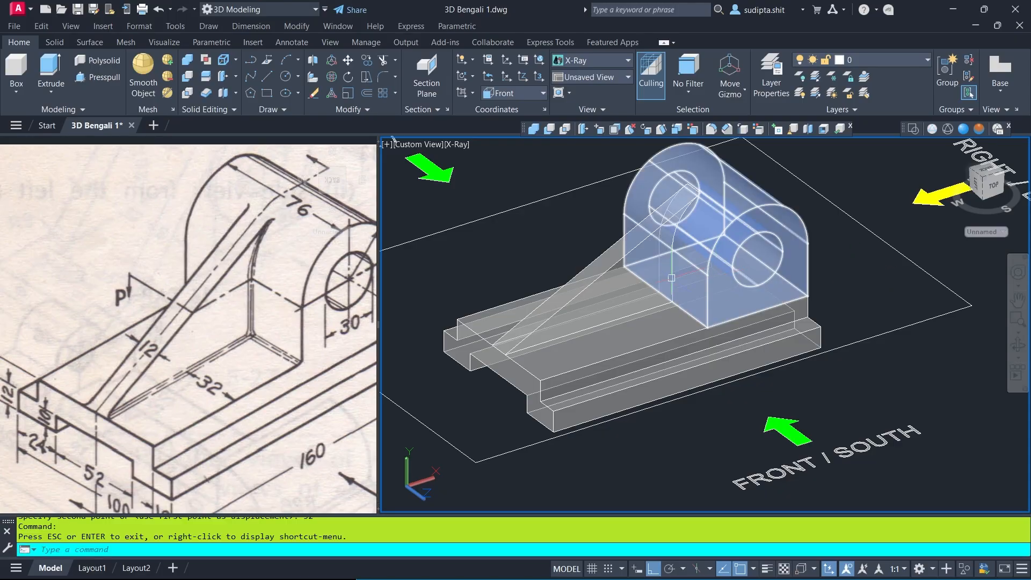
click(189, 60)
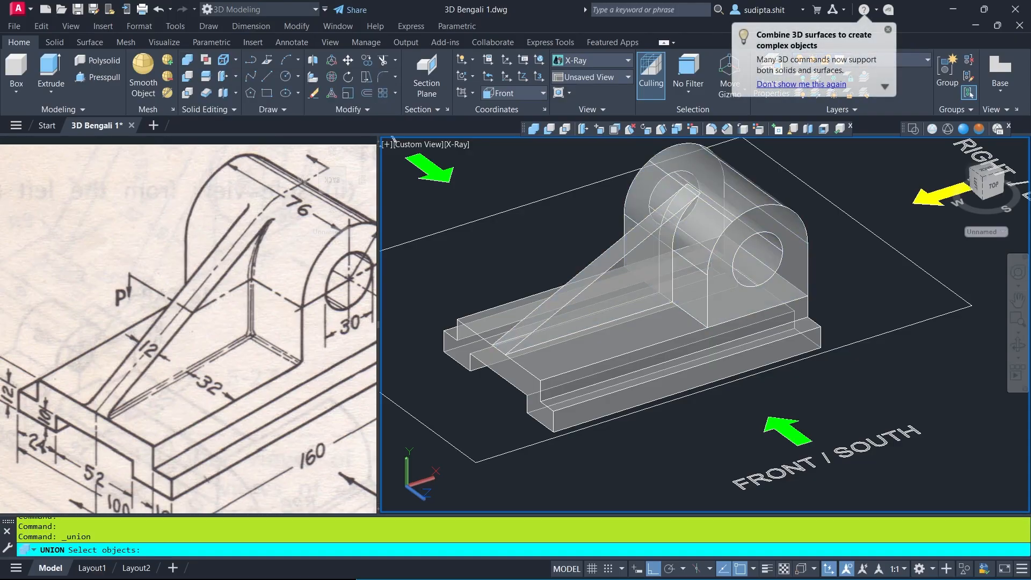
click(790, 213)
click(600, 276)
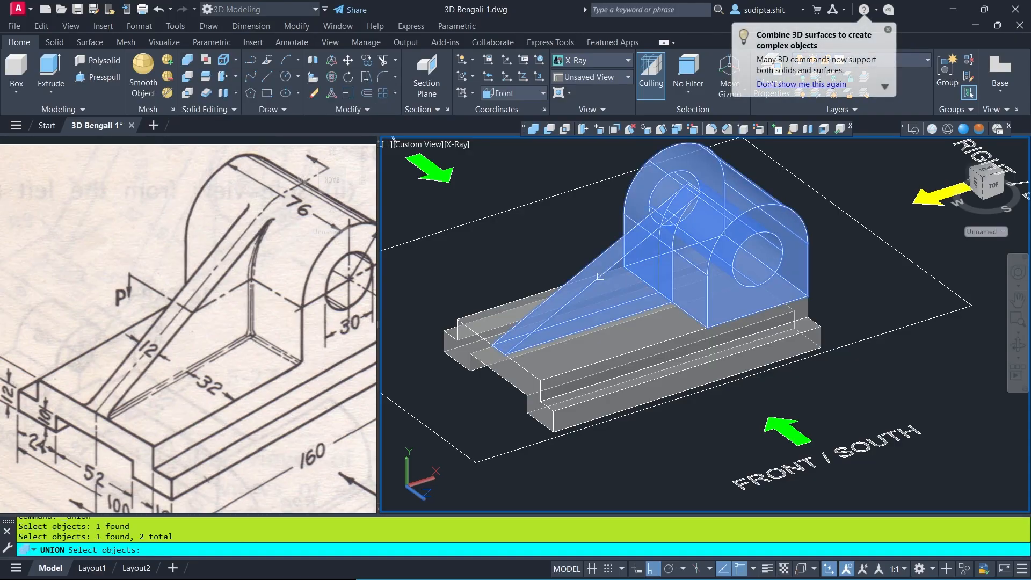
click(613, 352)
key(Return)
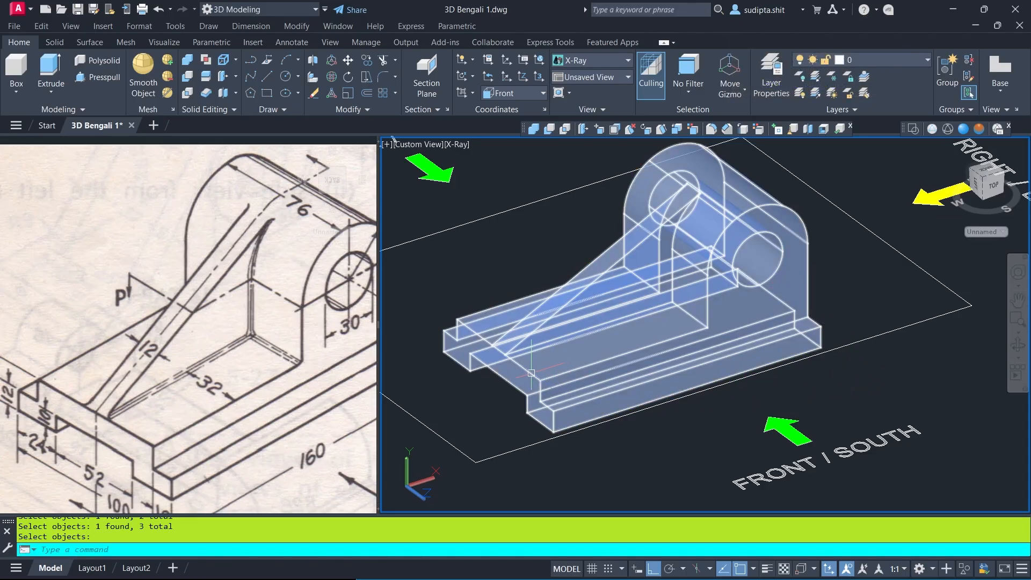
key(ctrl+z)
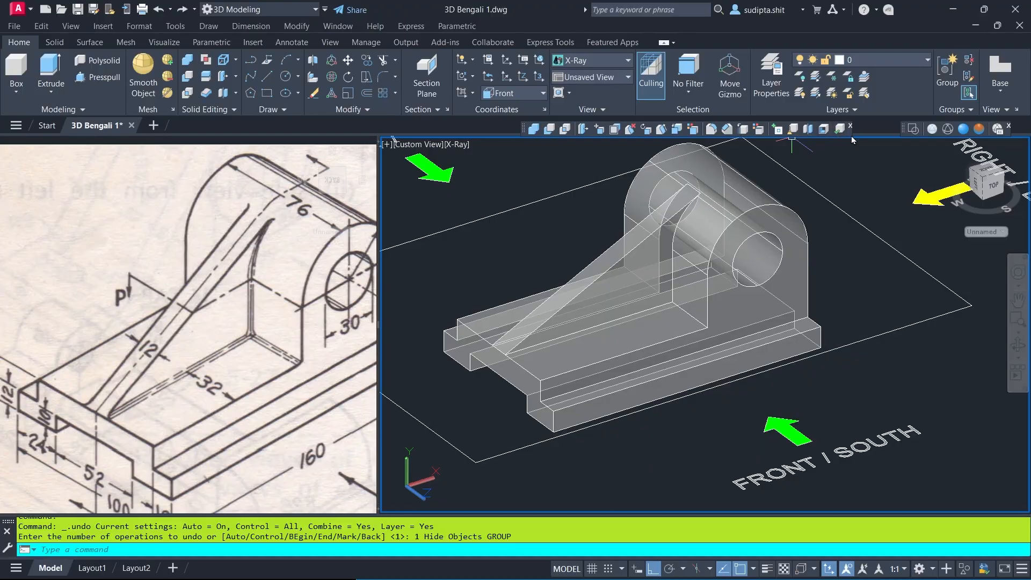
Show the united bracket in the Conceptual style and then set its viewport to the Realistic visual style
click(980, 129)
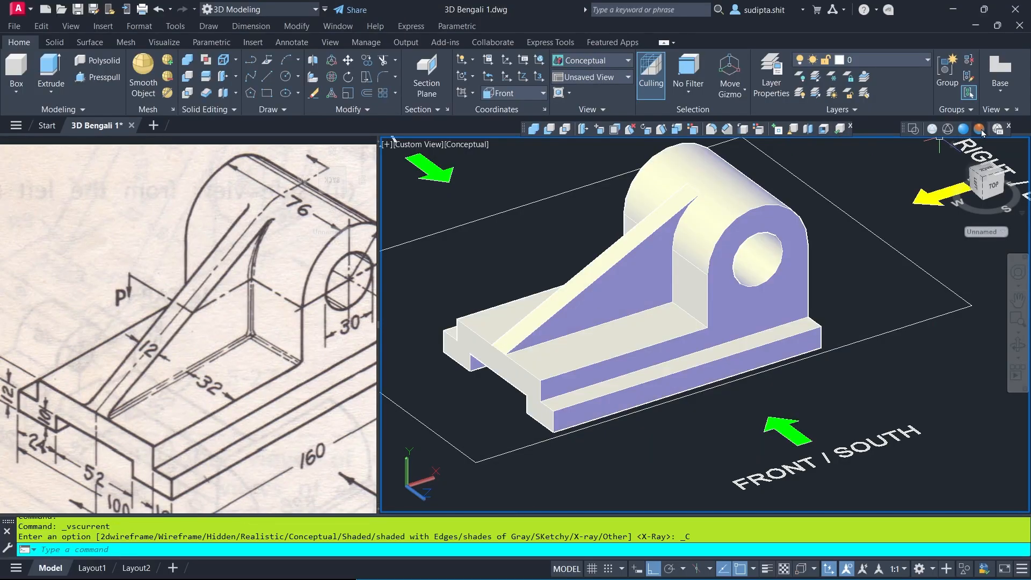
click(964, 130)
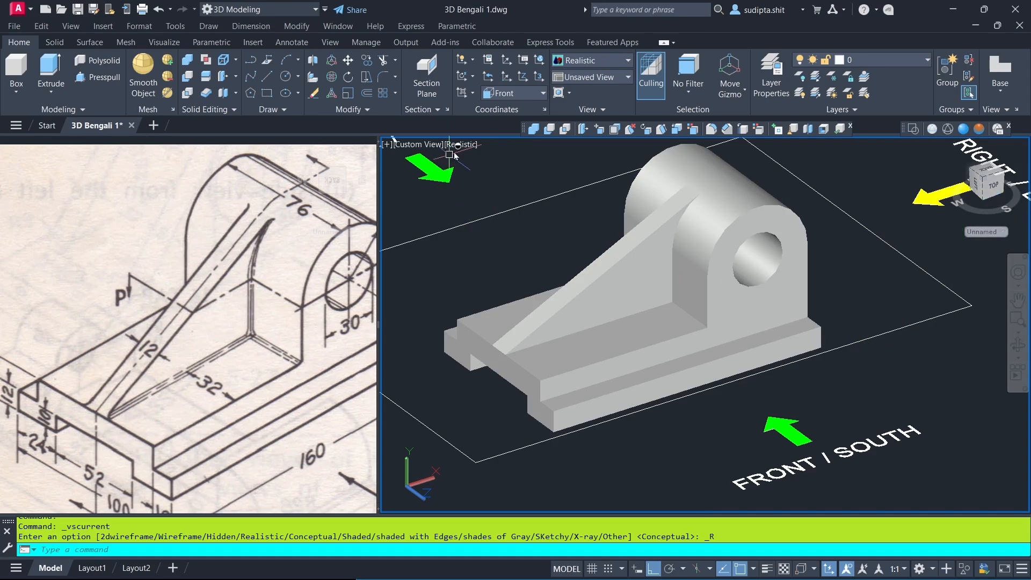
click(1017, 347)
drag(649, 387, 656, 363)
key(Escape)
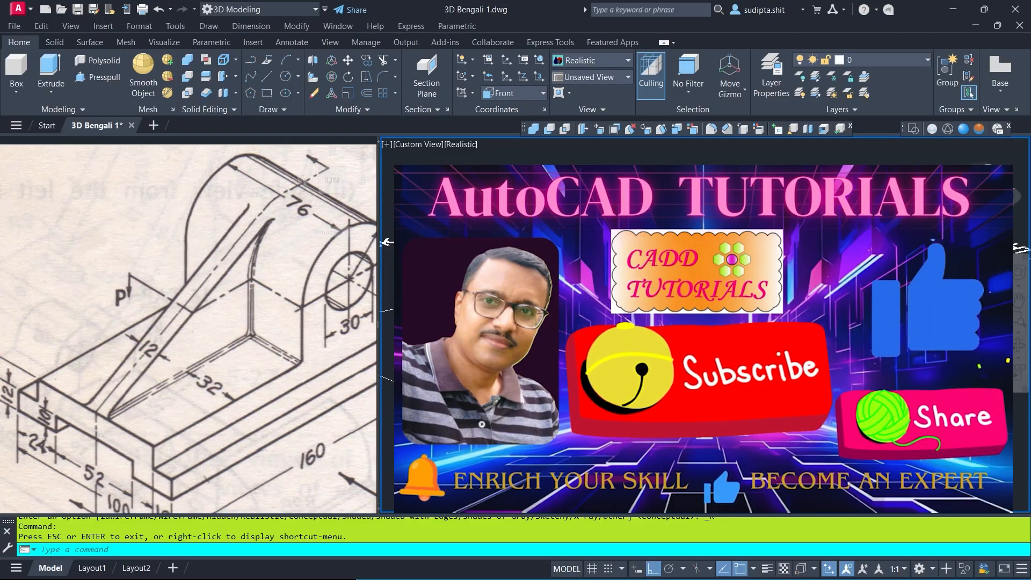
Activate the reference drawing's viewport and show the whole dimensioned drawing in it
key(Escape)
click(343, 407)
scroll(284, 396, down, 3)
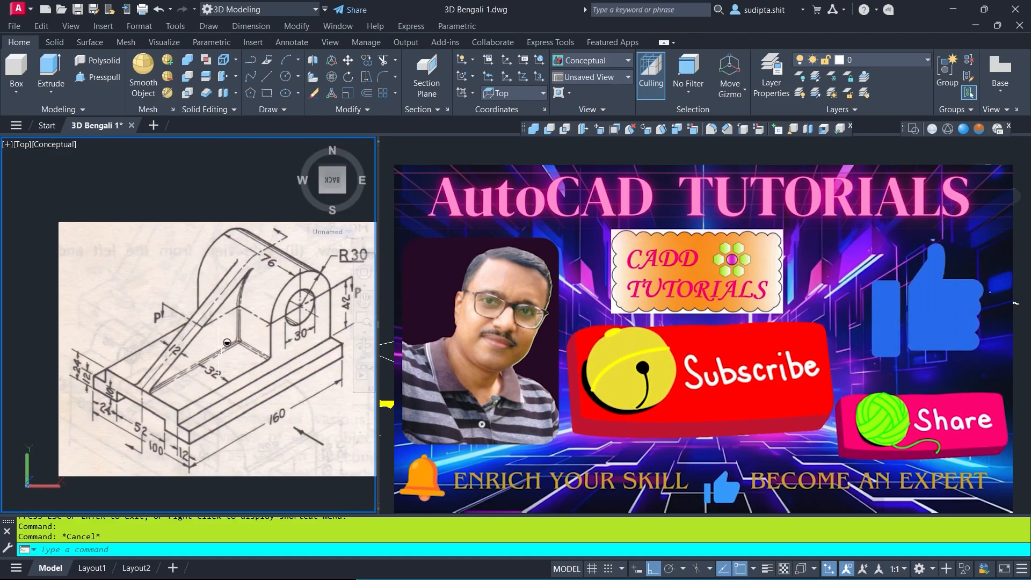